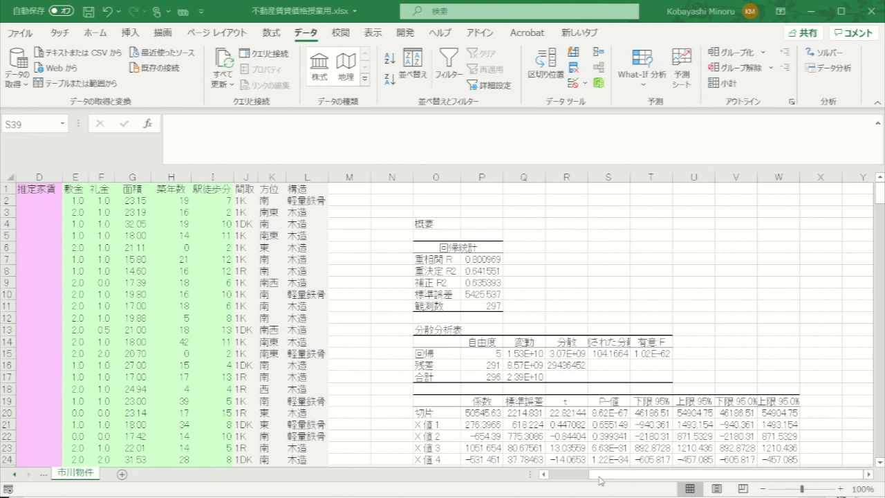
Step: Open the Regression (回帰分析) analysis tool for the 市川物件 sheet and move its dialog clear of the data columns
{"action": "left_click_drag", "start_coordinate": [600, 479], "coordinate": [558, 479]}
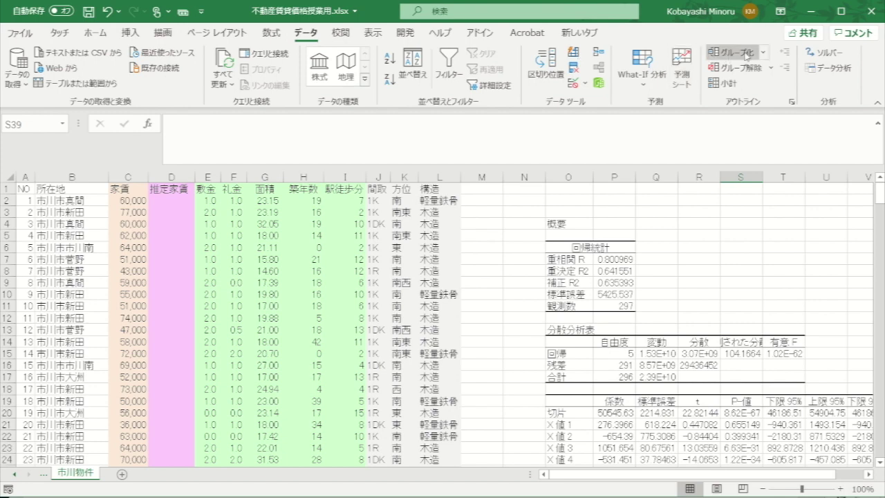
{"action": "left_click", "coordinate": [827, 67]}
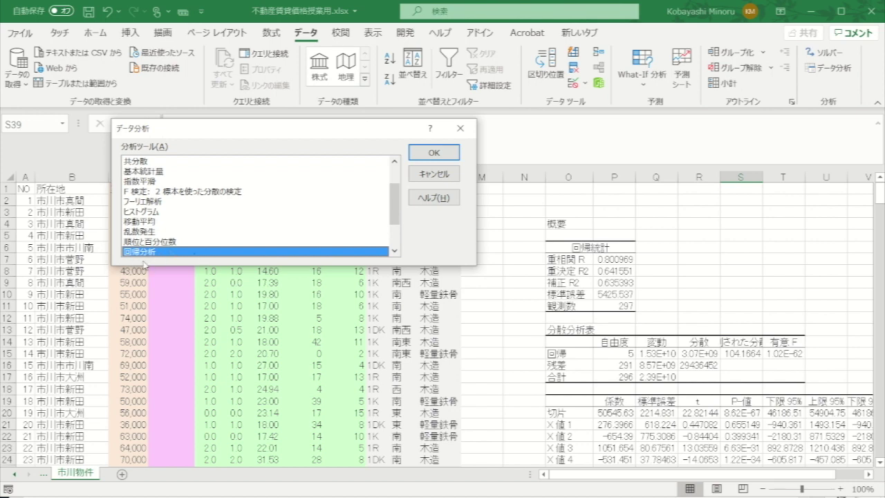
{"action": "left_click", "coordinate": [434, 154]}
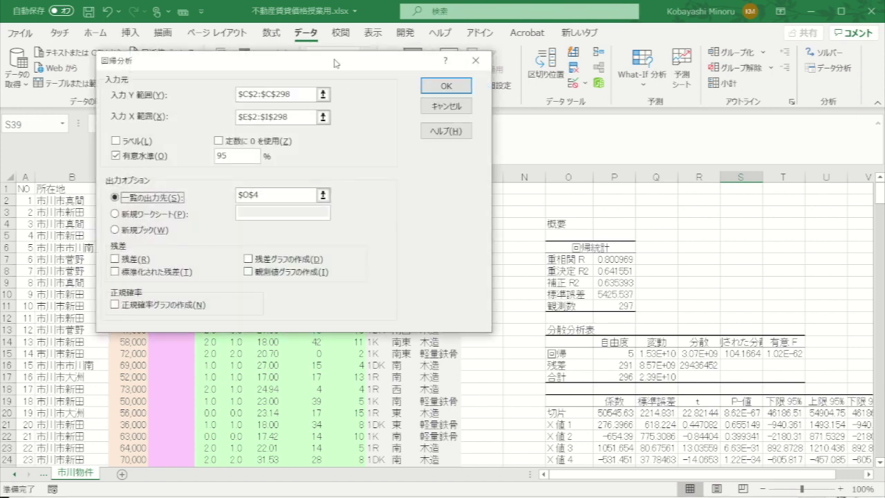
{"action": "left_click_drag", "start_coordinate": [342, 62], "coordinate": [631, 69]}
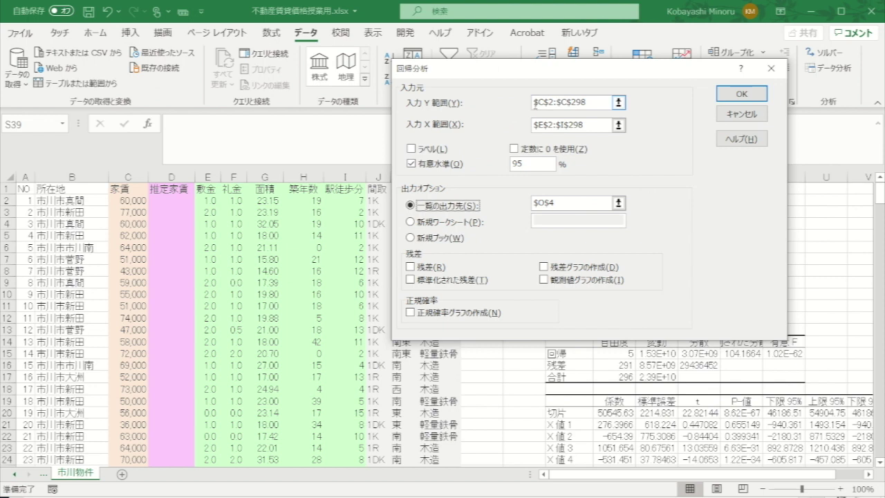
Step: Set the regression's Y input range to the rent (家賃) data in $C$2:$C$298
{"action": "left_click_drag", "start_coordinate": [534, 105], "coordinate": [603, 105]}
{"action": "key", "text": "BackSpace"}
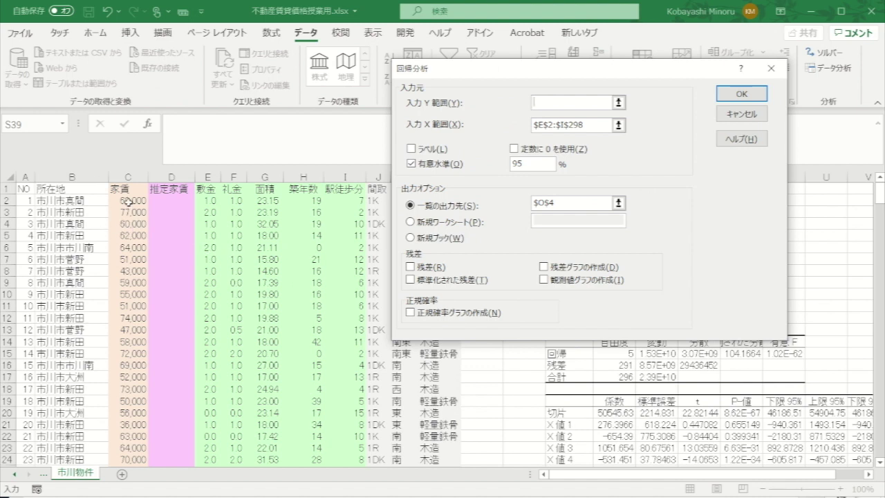
{"action": "left_click", "coordinate": [128, 202]}
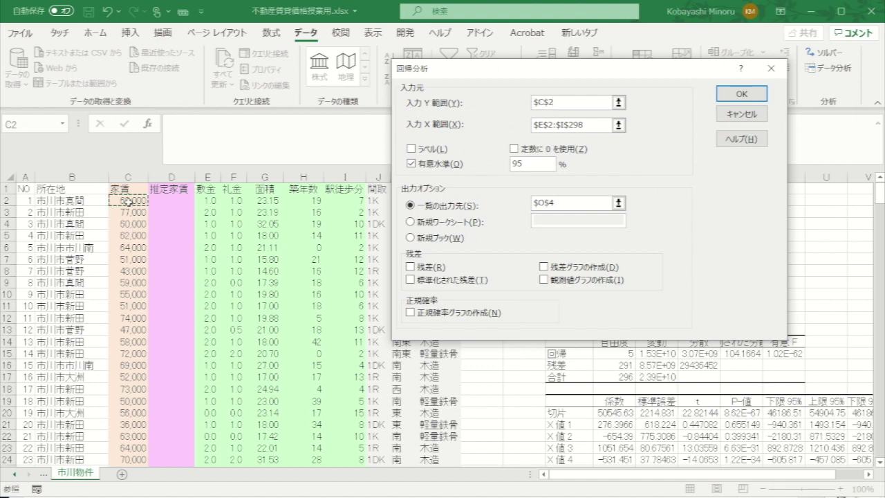
{"action": "left_click_drag", "start_coordinate": [128, 202], "coordinate": [123, 490]}
{"action": "left_click_drag", "start_coordinate": [131, 465], "coordinate": [123, 433]}
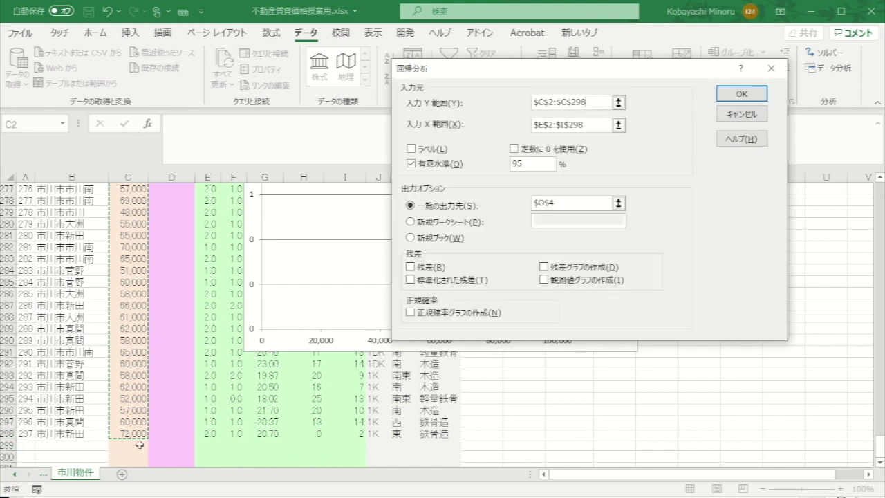
Step: Set the regression's X input range to $E$2:$I$298, covering 敷金 through 駅徒歩分
{"action": "scroll", "coordinate": [265, 321], "scroll_direction": "up", "scroll_amount": 12}
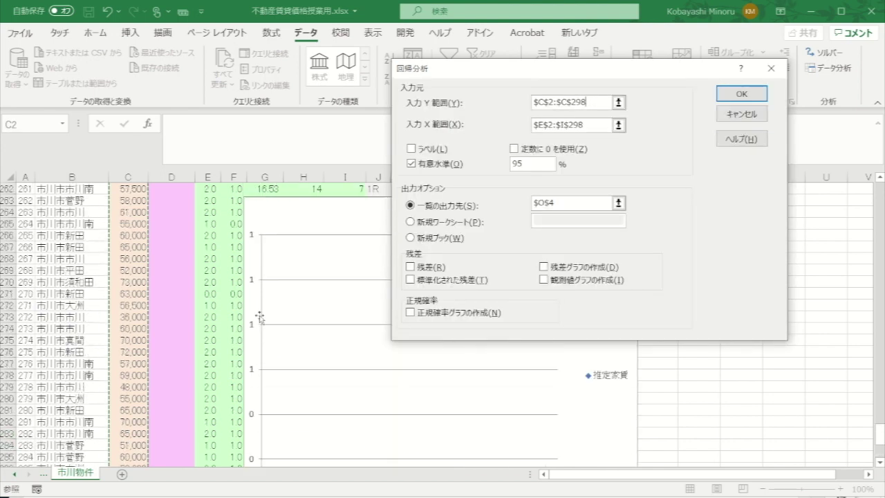
{"action": "scroll", "coordinate": [264, 303], "scroll_direction": "up", "scroll_amount": 20}
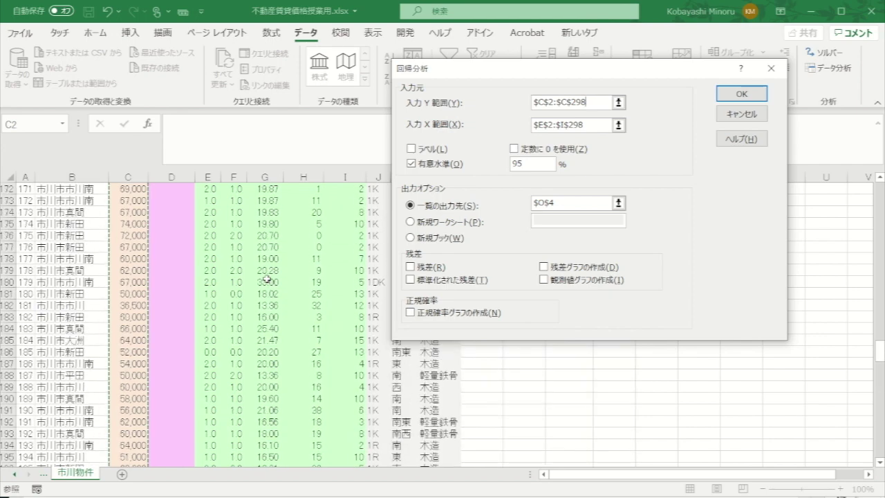
{"action": "scroll", "coordinate": [266, 277], "scroll_direction": "up", "scroll_amount": 20}
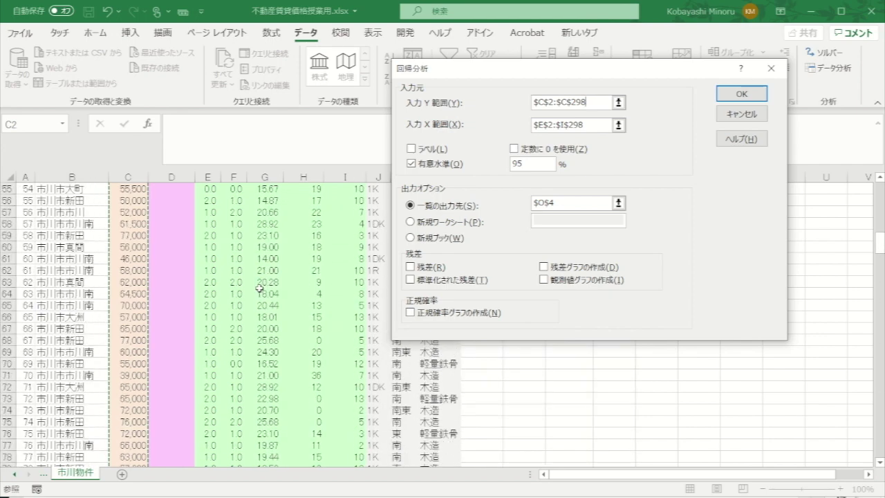
{"action": "scroll", "coordinate": [255, 287], "scroll_direction": "up", "scroll_amount": 10}
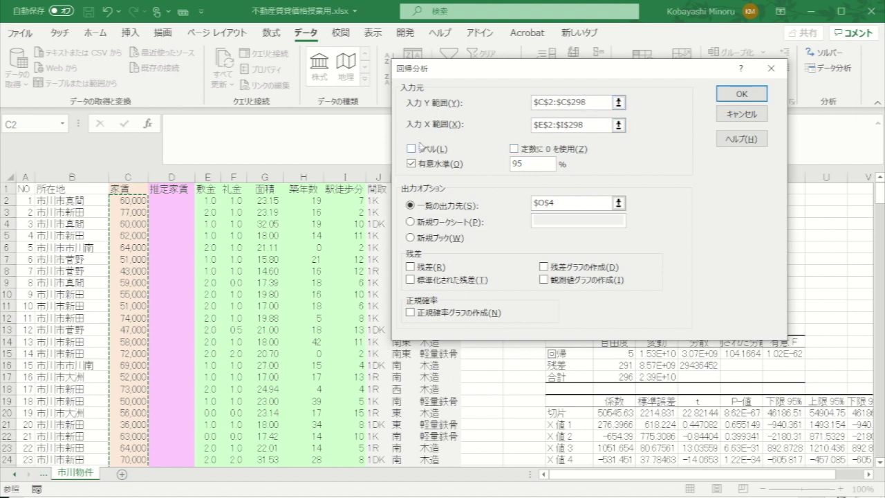
{"action": "left_click_drag", "start_coordinate": [533, 125], "coordinate": [604, 125]}
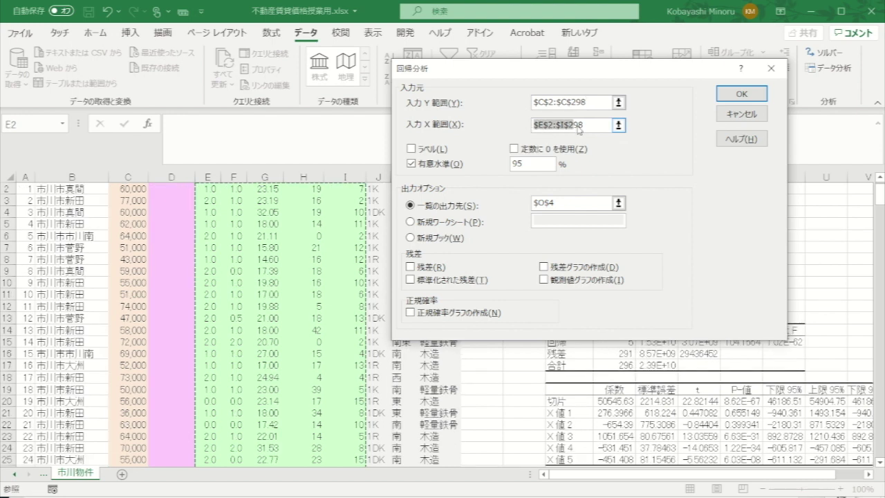
{"action": "key", "text": "Delete"}
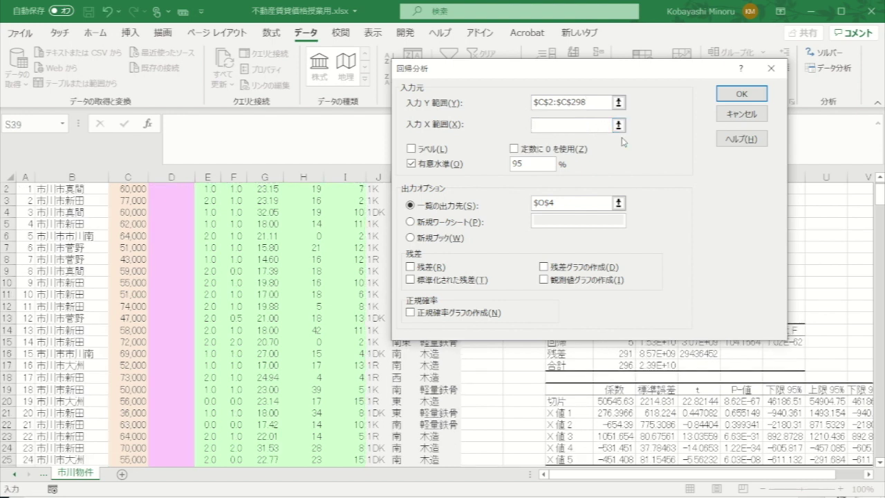
{"action": "scroll", "coordinate": [351, 256], "scroll_direction": "up", "scroll_amount": 1}
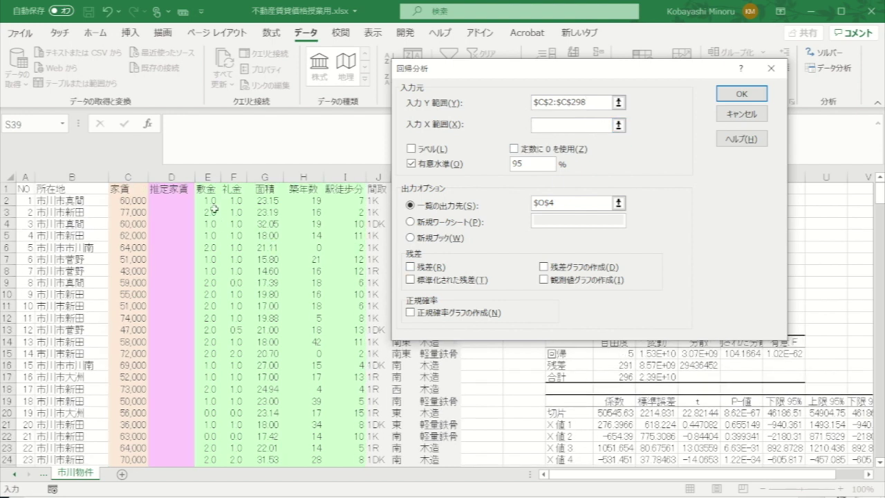
{"action": "left_click_drag", "start_coordinate": [209, 203], "coordinate": [362, 202]}
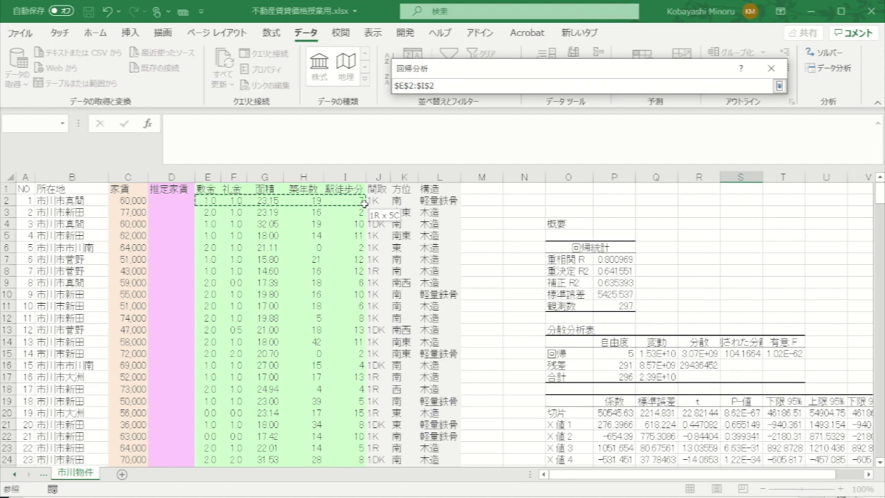
{"action": "left_click_drag", "start_coordinate": [364, 203], "coordinate": [364, 203]}
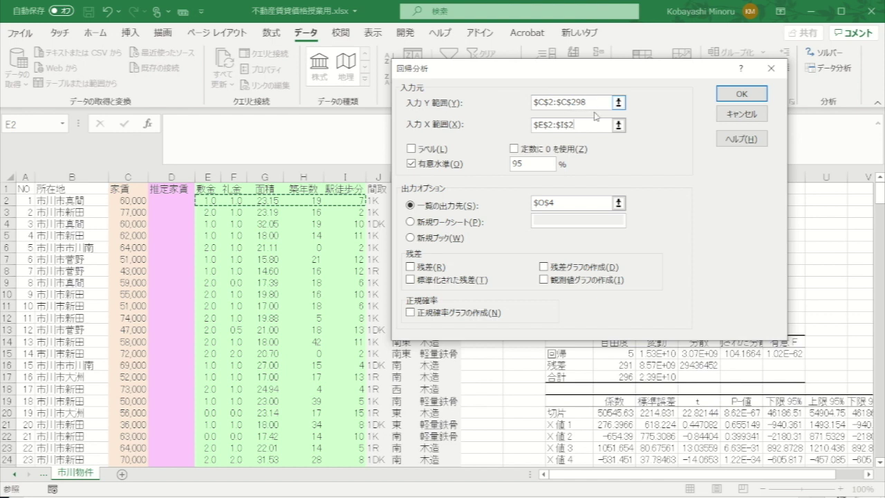
{"action": "left_click", "coordinate": [538, 128]}
{"action": "type", "text": "98"}
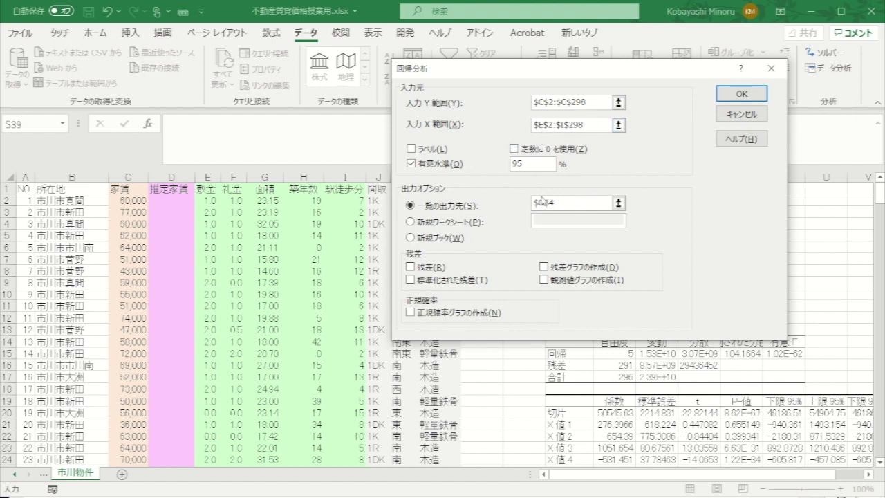
Step: Leave the 95% confidence level (有意水準) enabled and choose an output range (一覧の出力先) as the regression's destination
{"action": "left_click", "coordinate": [410, 164]}
{"action": "left_click", "coordinate": [410, 164]}
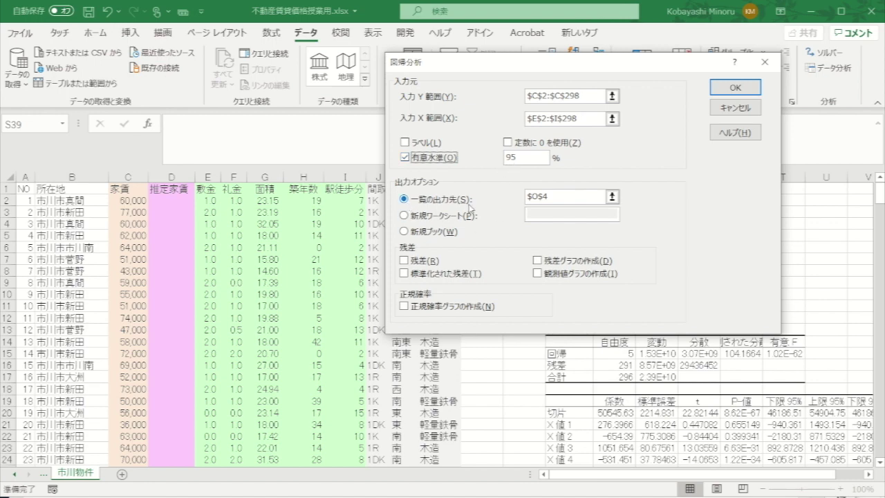
{"action": "left_click", "coordinate": [405, 200]}
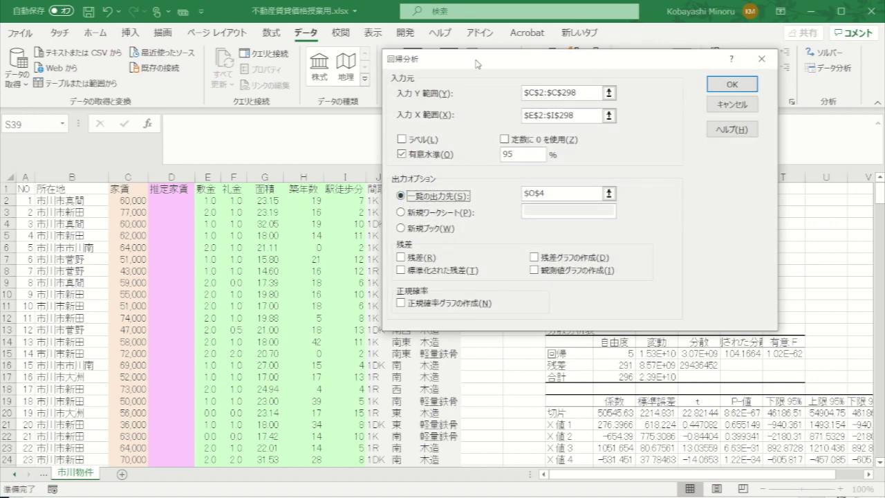
Step: Set the output range to cell $O$4 and run the regression, overwriting the existing data there
{"action": "left_click_drag", "start_coordinate": [667, 62], "coordinate": [334, 55]}
{"action": "left_click", "coordinate": [233, 178]}
{"action": "left_click_drag", "start_coordinate": [233, 178], "coordinate": [205, 180]}
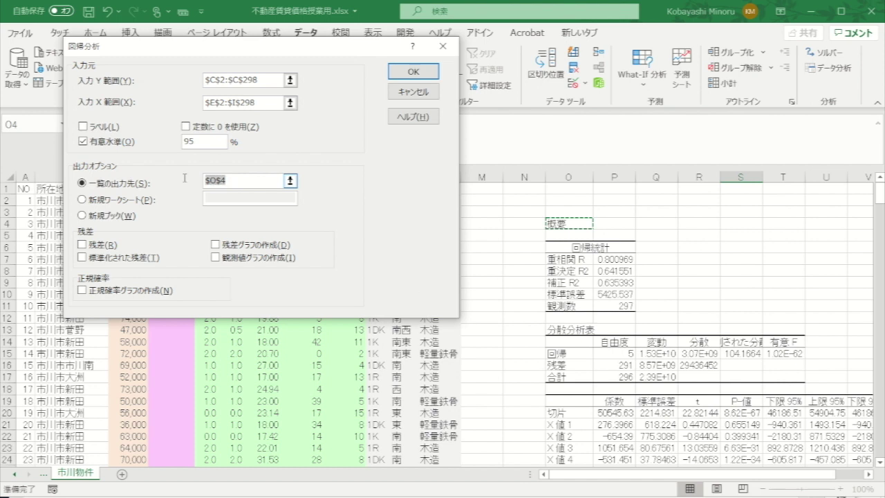
{"action": "key", "text": "BackSpace"}
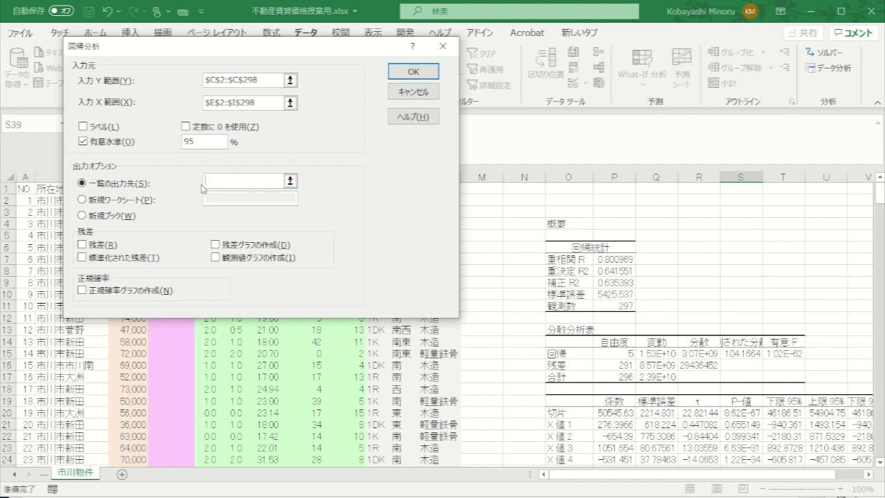
{"action": "left_click", "coordinate": [568, 223]}
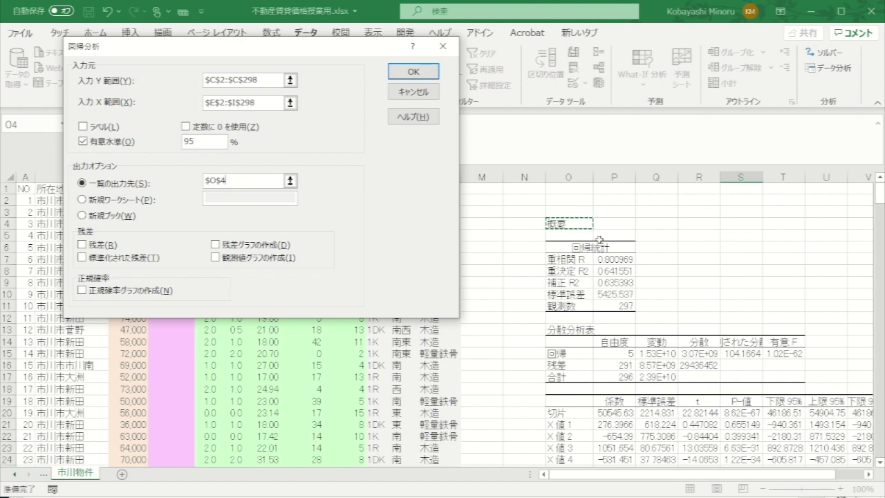
{"action": "left_click", "coordinate": [412, 72]}
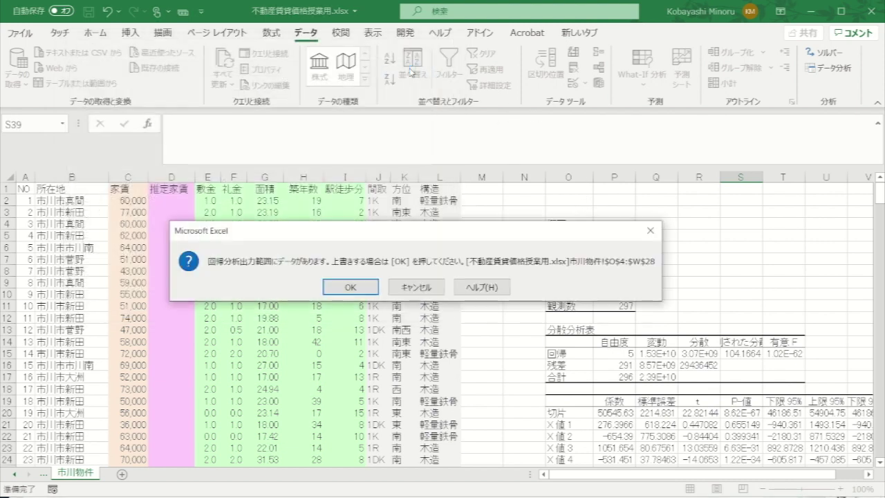
{"action": "left_click", "coordinate": [356, 286]}
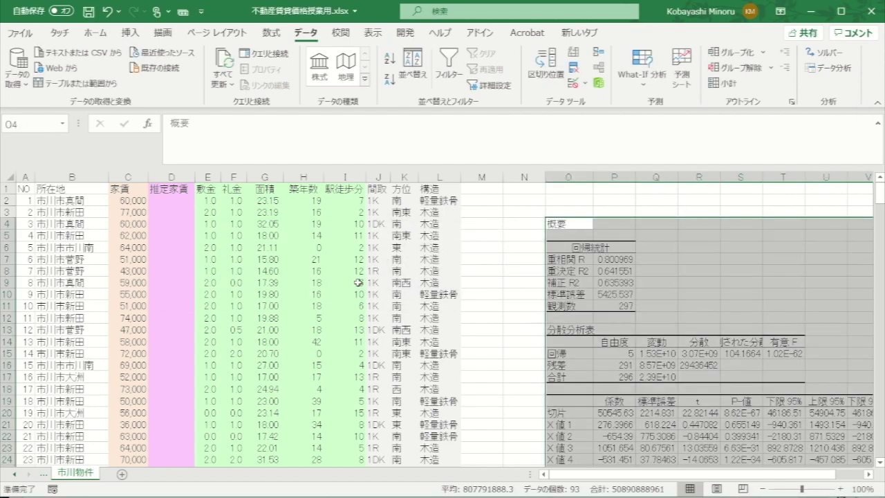
Step: Fill the 重決定 R2 and 補正 R2 labels and values (O8:P9) in the regression output with light blue
{"action": "scroll", "coordinate": [576, 276], "scroll_direction": "down", "scroll_amount": 3}
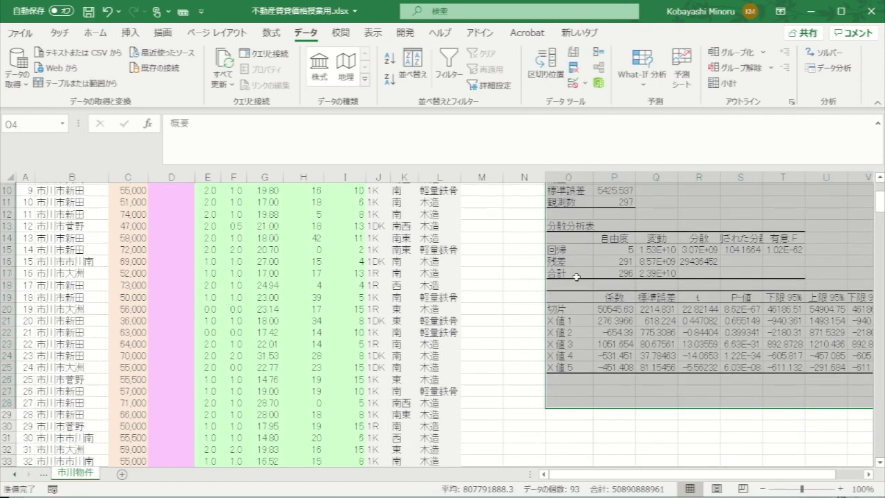
{"action": "scroll", "coordinate": [575, 276], "scroll_direction": "up", "scroll_amount": 1}
{"action": "left_click_drag", "start_coordinate": [698, 484], "coordinate": [779, 484]}
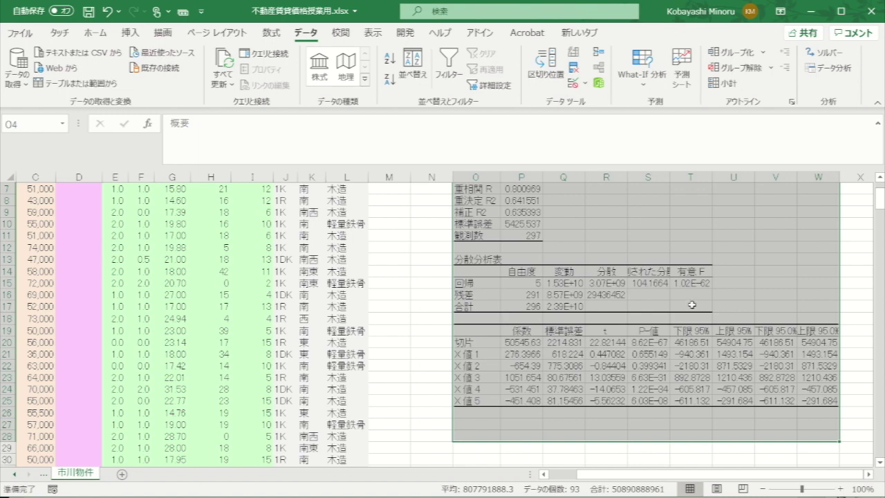
{"action": "left_click", "coordinate": [671, 223]}
{"action": "scroll", "coordinate": [670, 224], "scroll_direction": "up", "scroll_amount": 2}
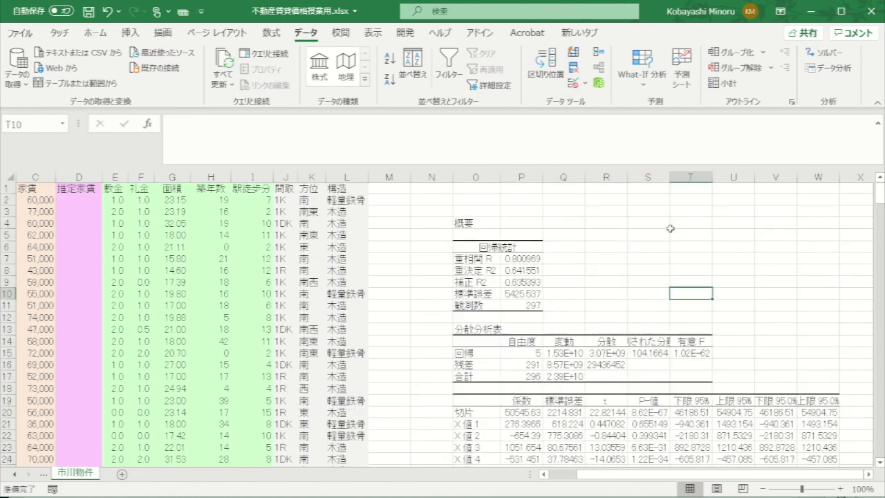
{"action": "scroll", "coordinate": [670, 229], "scroll_direction": "down", "scroll_amount": 1}
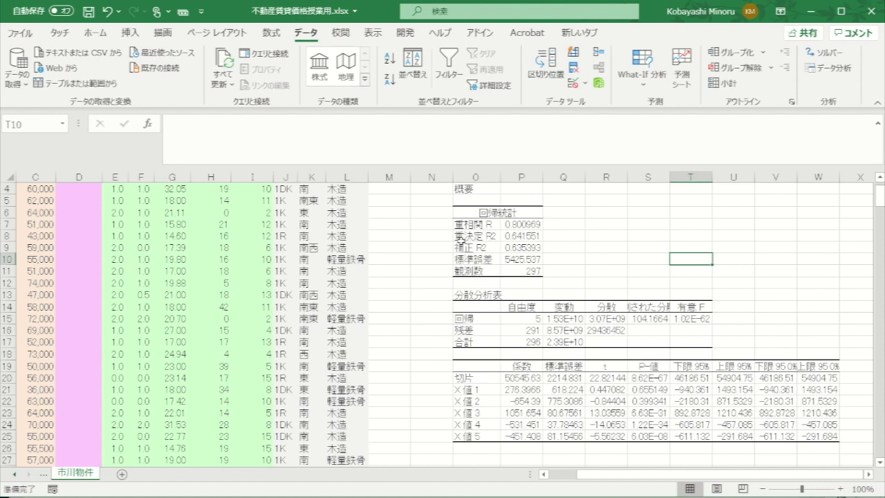
{"action": "left_click_drag", "start_coordinate": [461, 238], "coordinate": [536, 247]}
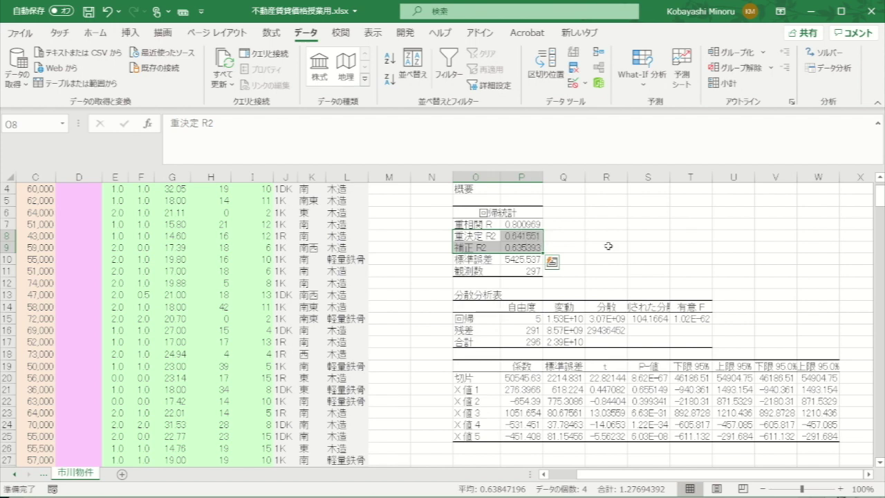
{"action": "right_click", "coordinate": [477, 239]}
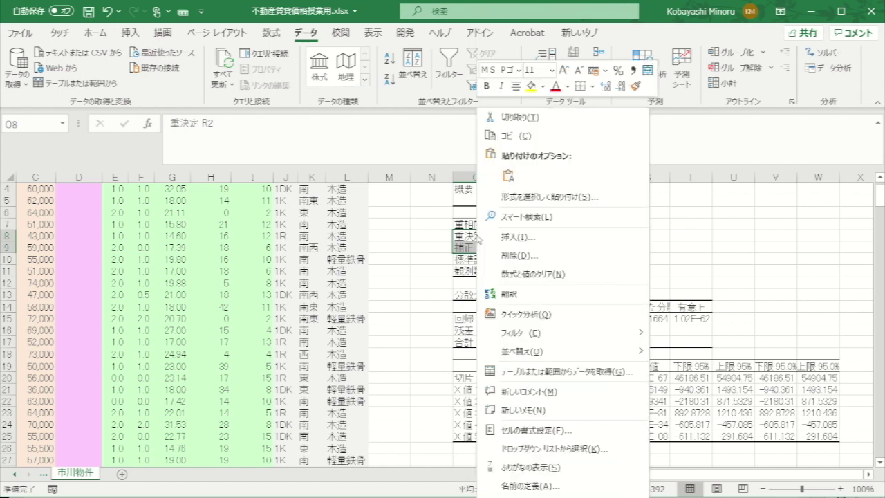
{"action": "left_click", "coordinate": [539, 430]}
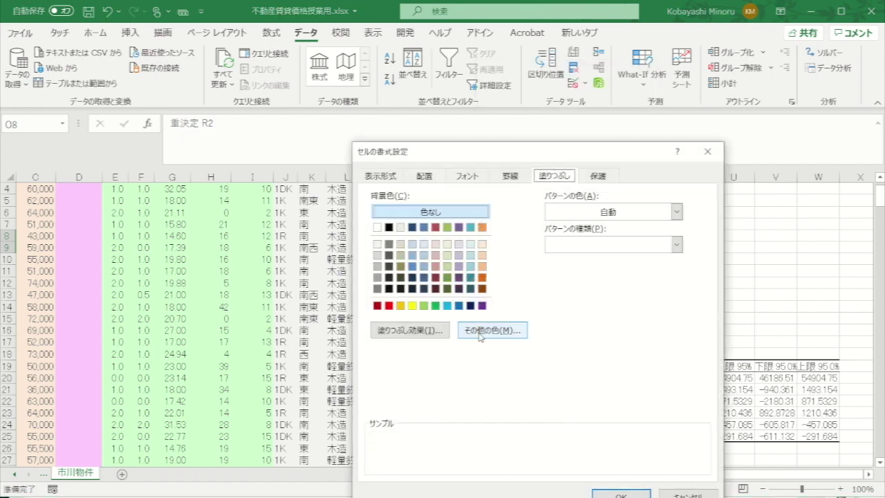
{"action": "left_click", "coordinate": [480, 332]}
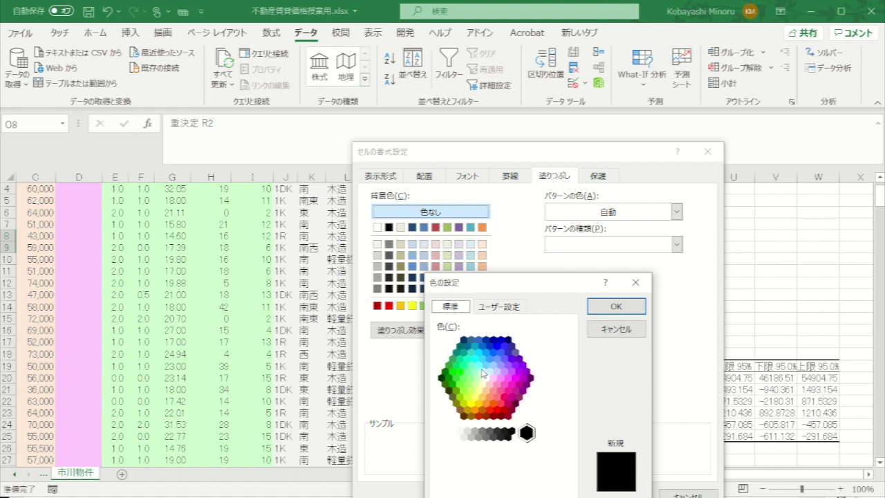
{"action": "left_click", "coordinate": [493, 370]}
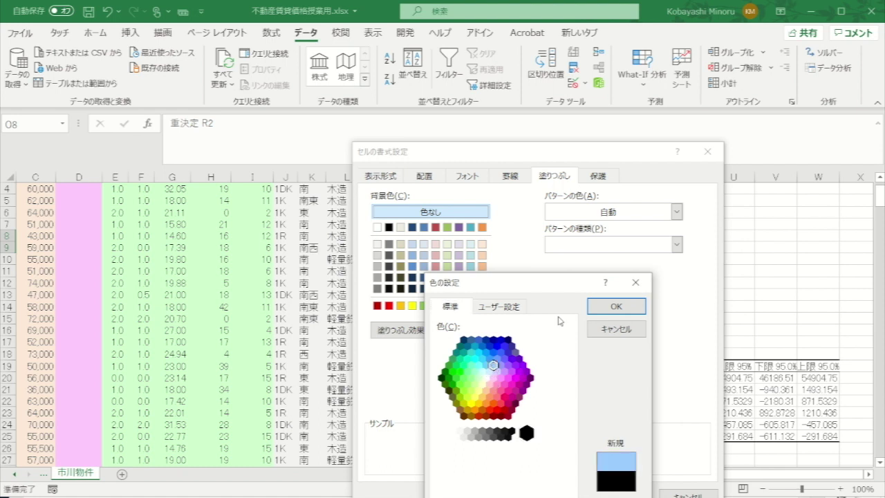
{"action": "left_click", "coordinate": [616, 306]}
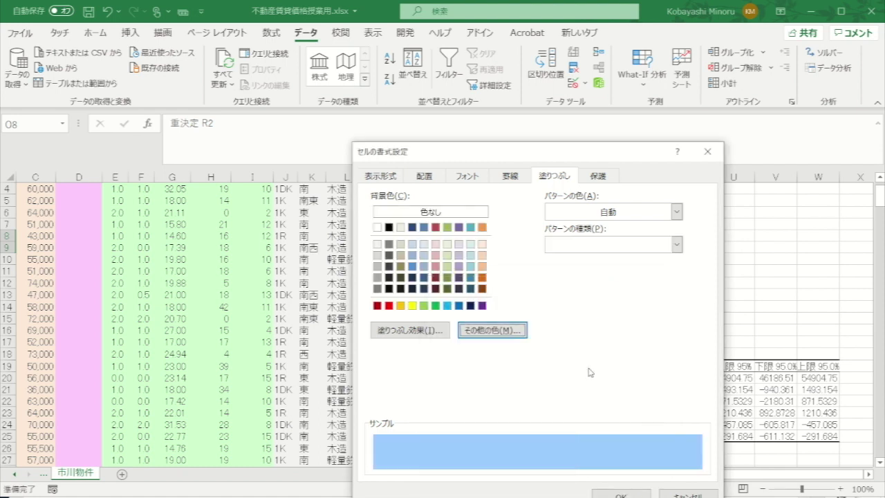
{"action": "left_click", "coordinate": [640, 495]}
{"action": "left_click", "coordinate": [667, 247]}
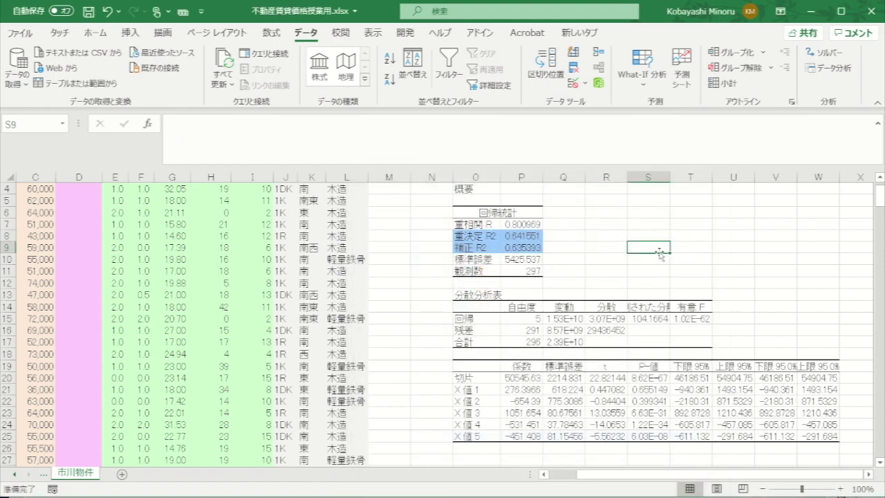
Step: Fill the intercept and X値 1–5 labels with their coefficients (O20:P25) in the regression output with light pink
{"action": "scroll", "coordinate": [661, 253], "scroll_direction": "down", "scroll_amount": 2}
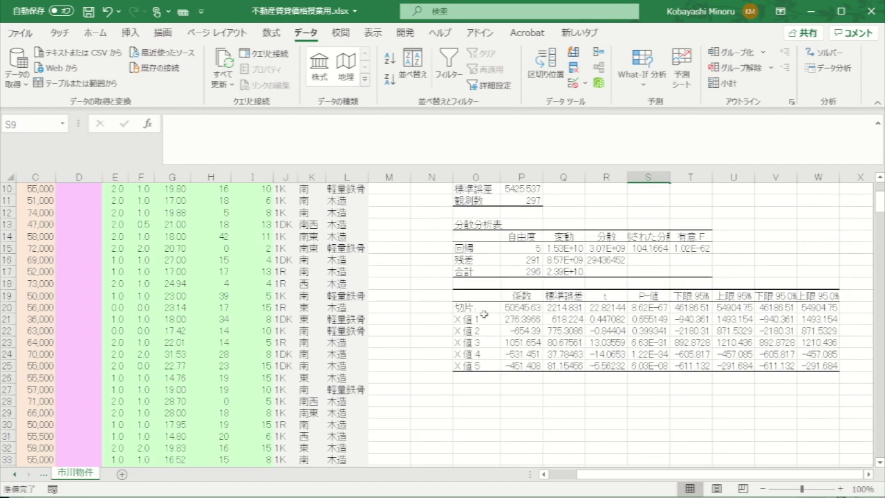
{"action": "left_click_drag", "start_coordinate": [470, 307], "coordinate": [520, 365]}
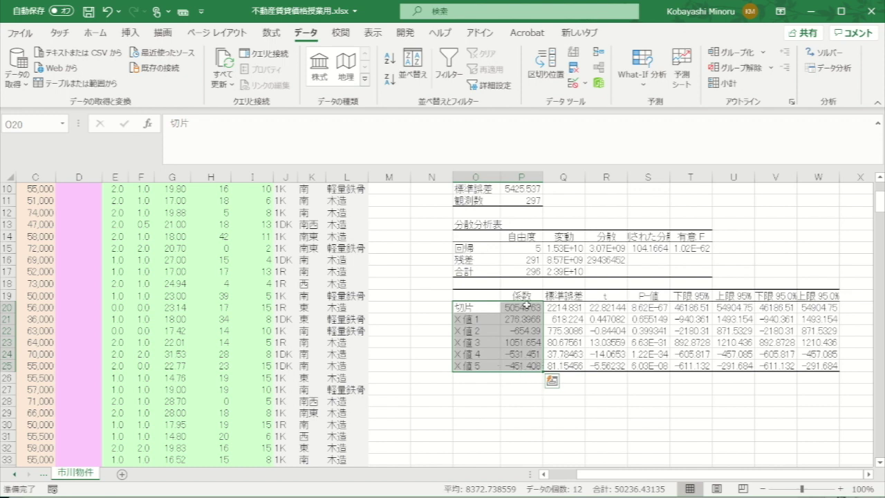
{"action": "right_click", "coordinate": [520, 325]}
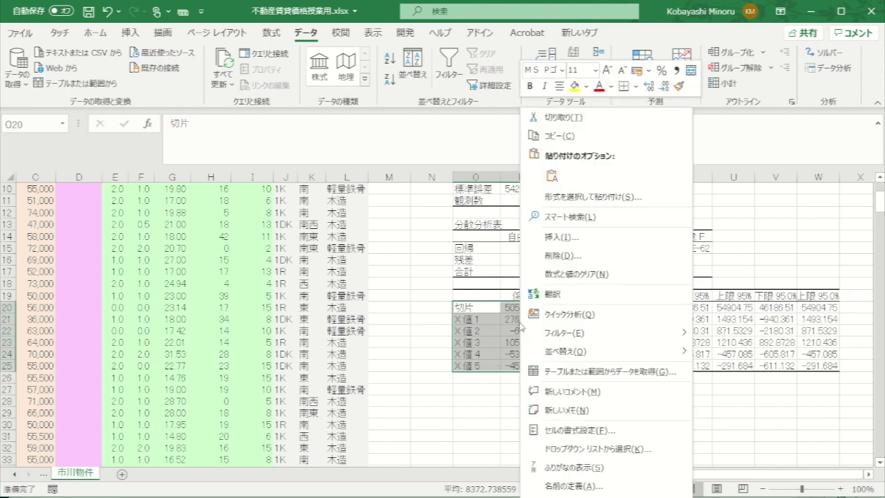
{"action": "left_click", "coordinate": [549, 430]}
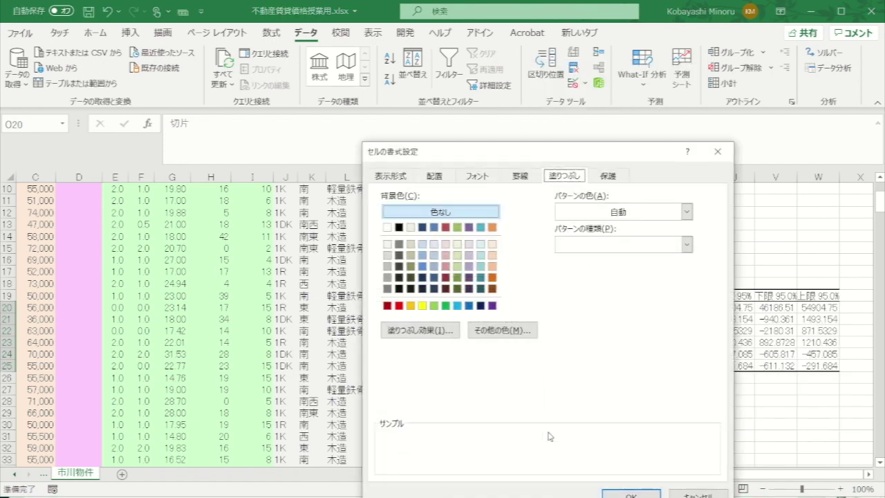
{"action": "left_click", "coordinate": [501, 330]}
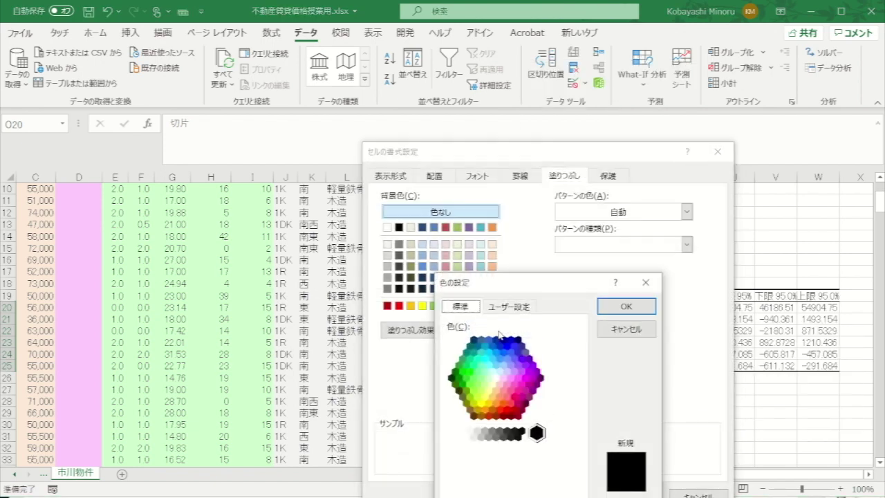
{"action": "left_click", "coordinate": [500, 384]}
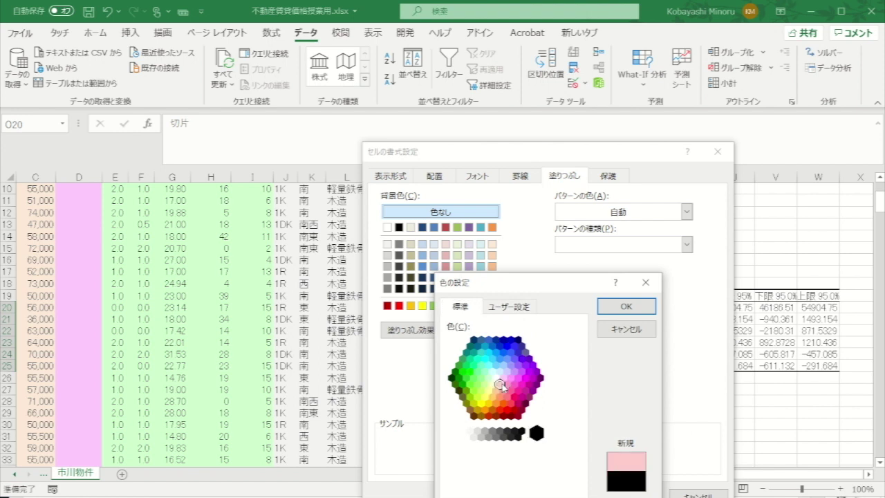
{"action": "left_click", "coordinate": [626, 306]}
{"action": "left_click", "coordinate": [624, 494]}
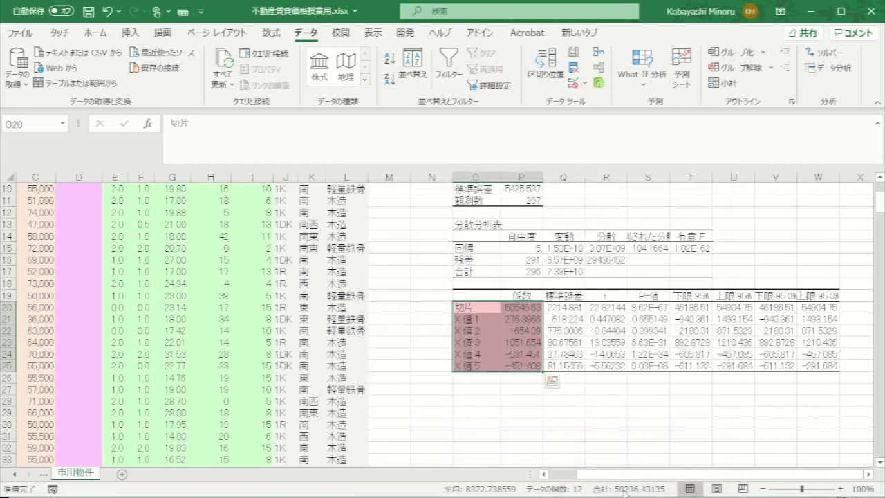
{"action": "left_click", "coordinate": [609, 436]}
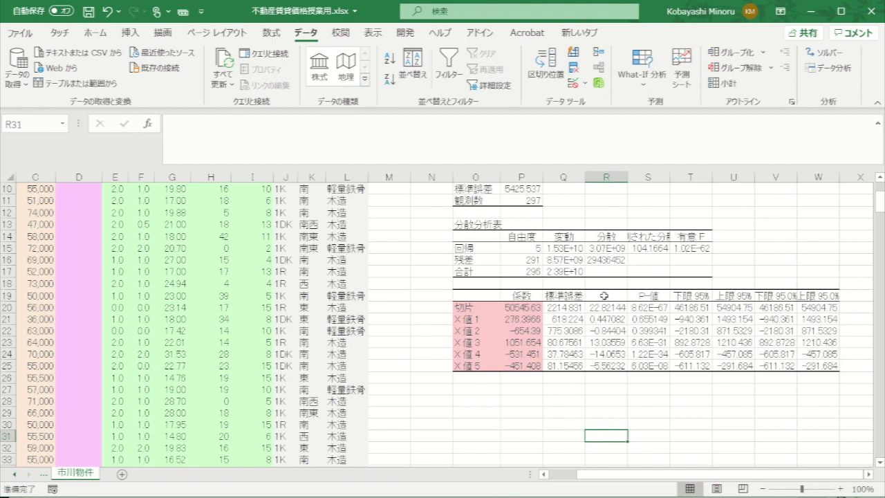
Step: Fill the t column of the coefficient table, header included (R19:R25), with a darker pink
{"action": "left_click_drag", "start_coordinate": [603, 295], "coordinate": [604, 366]}
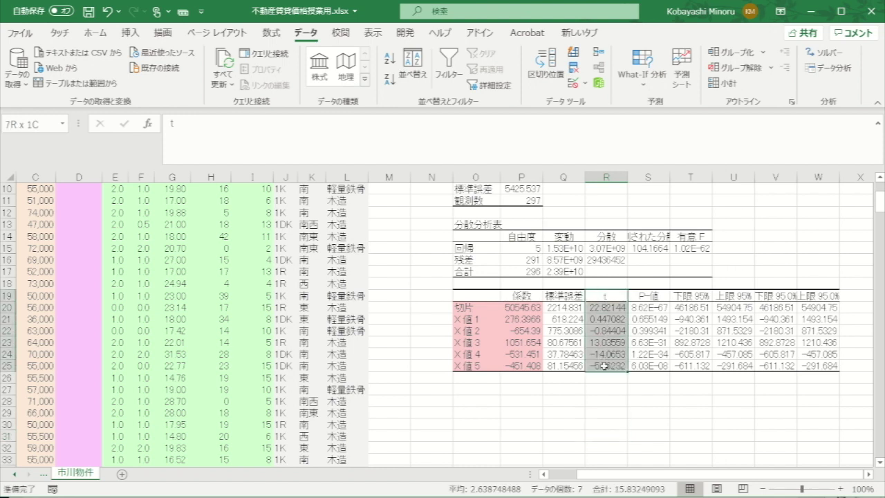
{"action": "right_click", "coordinate": [611, 317]}
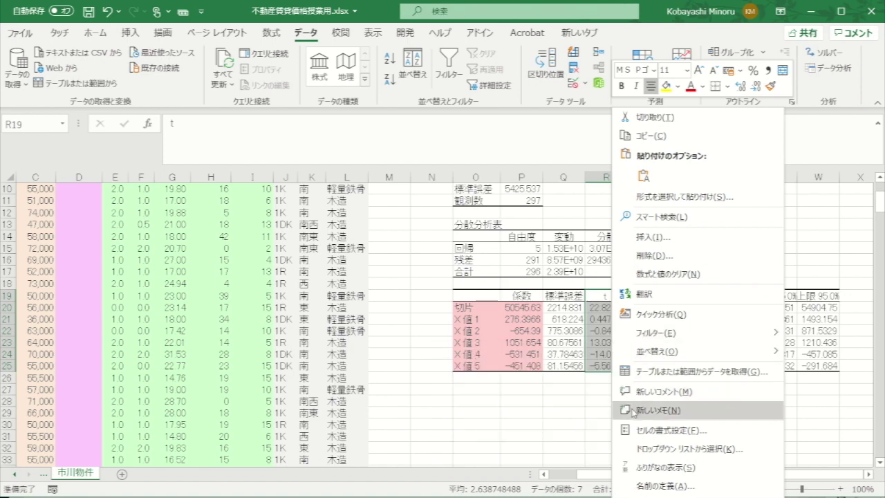
{"action": "left_click", "coordinate": [635, 429]}
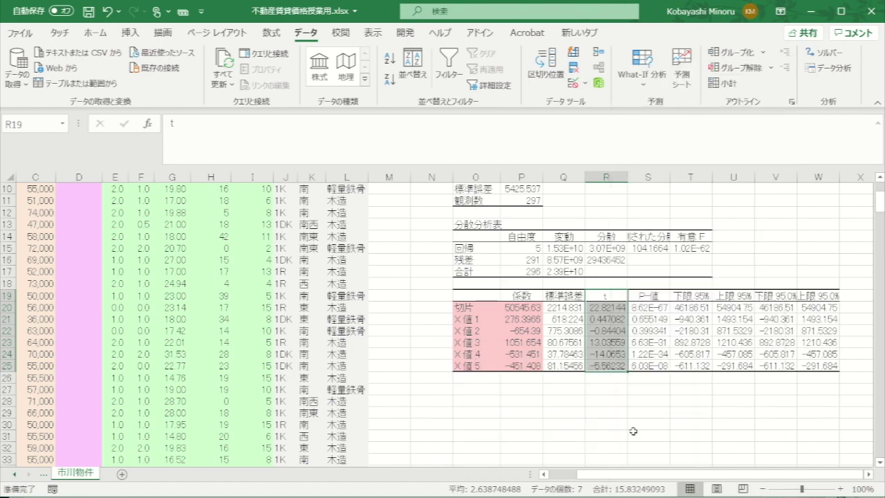
{"action": "left_click", "coordinate": [588, 330]}
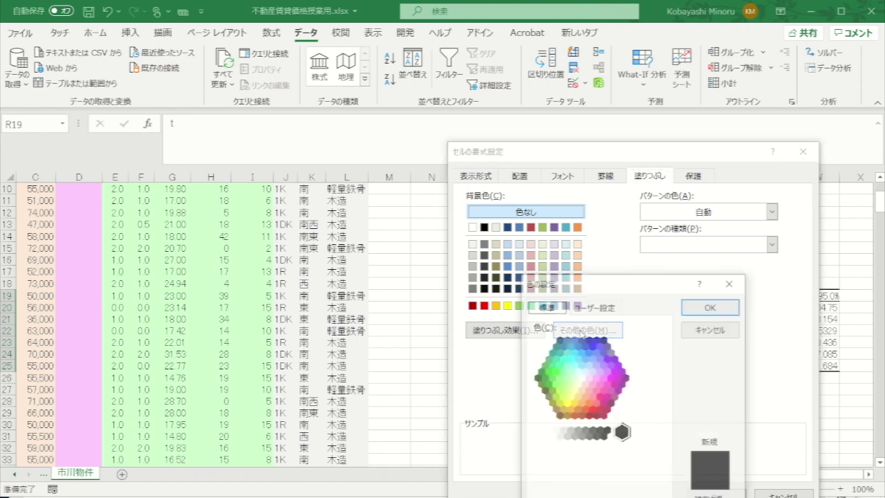
{"action": "left_click", "coordinate": [590, 391]}
{"action": "left_click", "coordinate": [712, 306]}
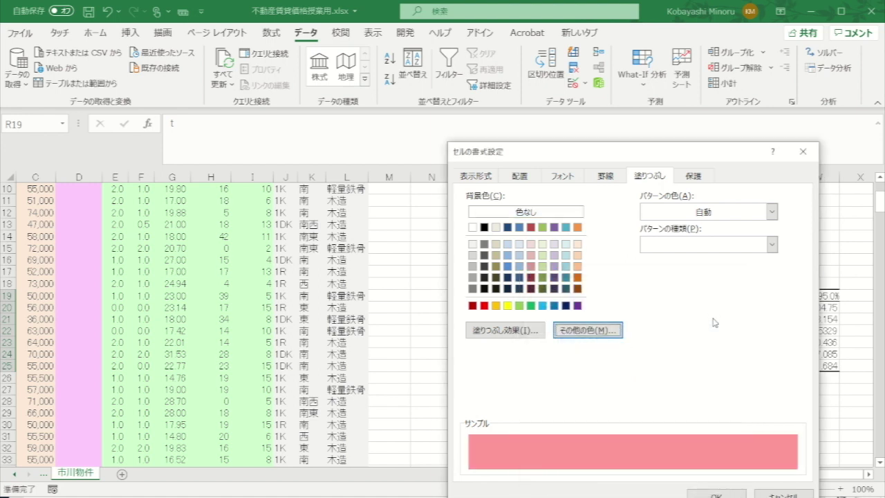
{"action": "left_click", "coordinate": [718, 494]}
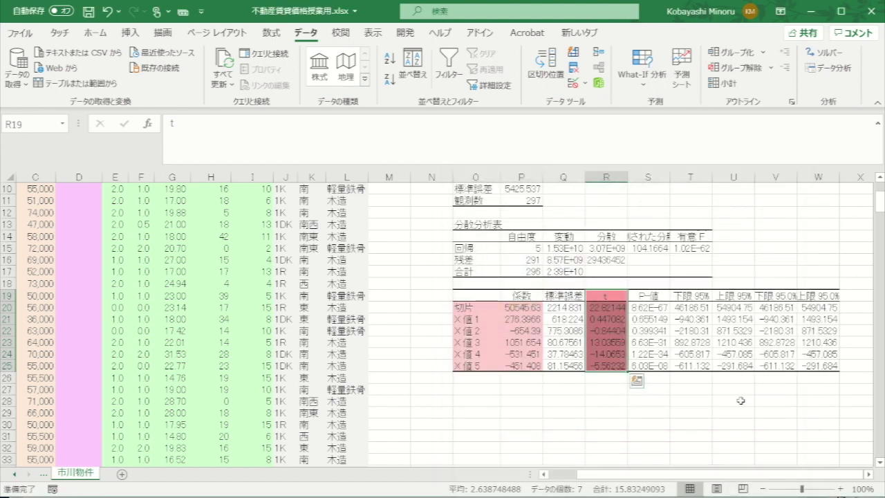
{"action": "left_click_drag", "start_coordinate": [618, 389], "coordinate": [617, 381]}
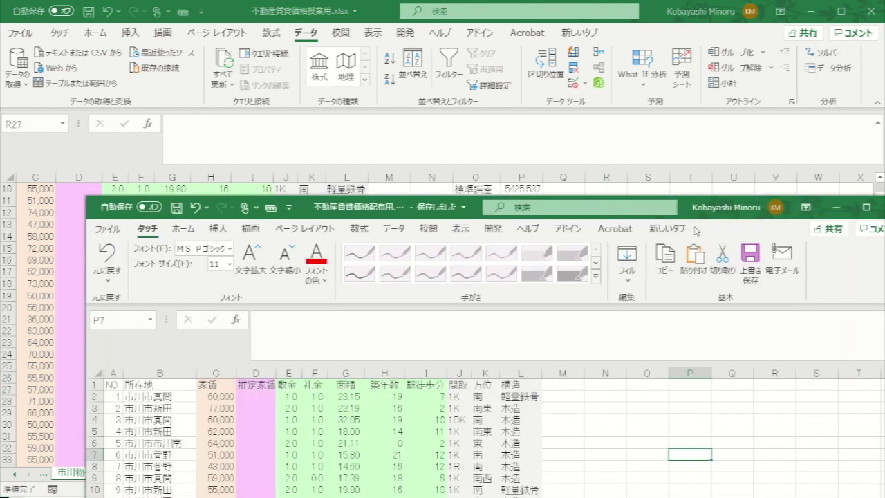
Step: Switch to 重回帰分析資料20200708.pdf in Acrobat, read the t値 explanation on page 4, and return to the Excel regression workbook
{"action": "left_click_drag", "start_coordinate": [642, 197], "coordinate": [315, 36]}
{"action": "key", "text": "alt+Tab"}
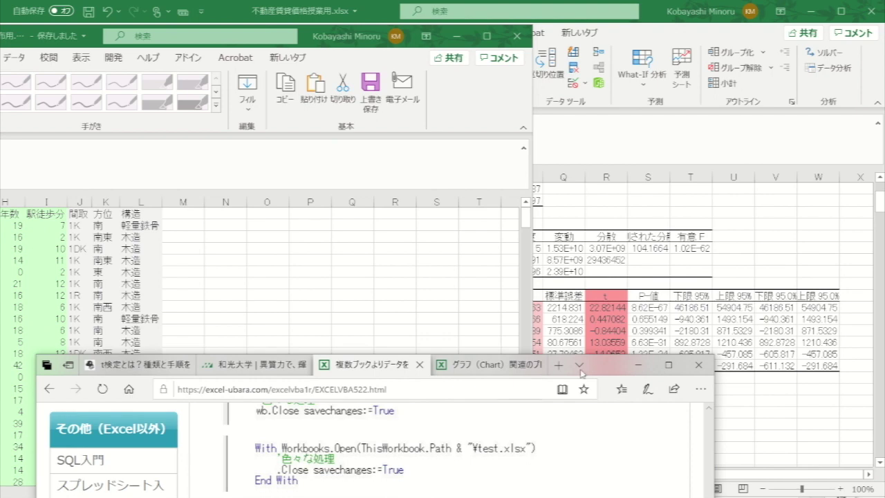
{"action": "left_click_drag", "start_coordinate": [609, 366], "coordinate": [605, 432]}
{"action": "left_click_drag", "start_coordinate": [604, 462], "coordinate": [604, 497]}
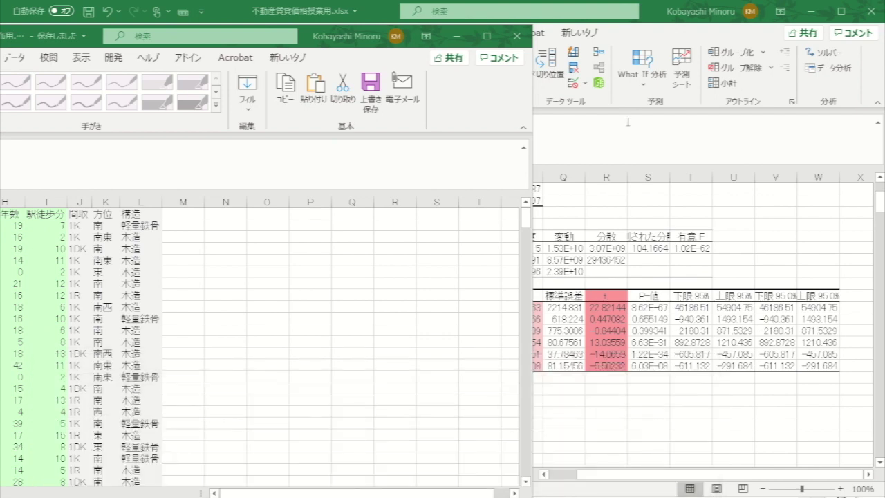
{"action": "mouse_move", "coordinate": [411, 5]}
{"action": "key", "text": "alt+Tab"}
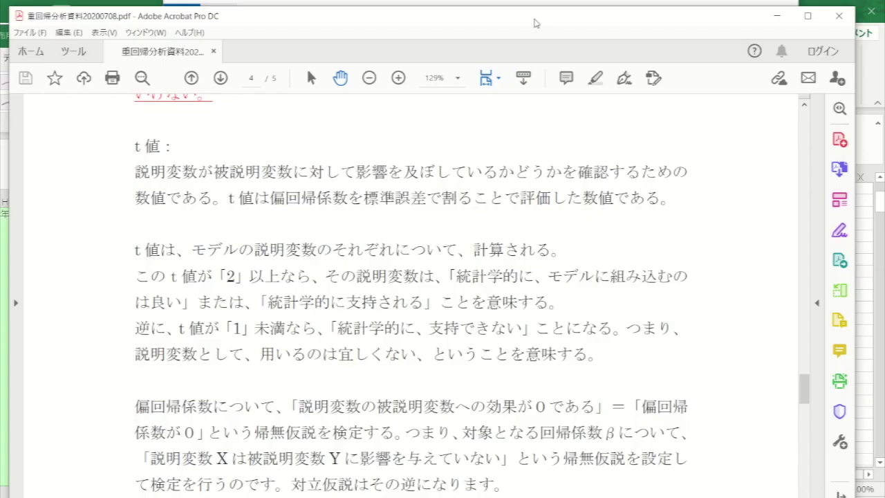
{"action": "left_click_drag", "start_coordinate": [535, 23], "coordinate": [526, 16]}
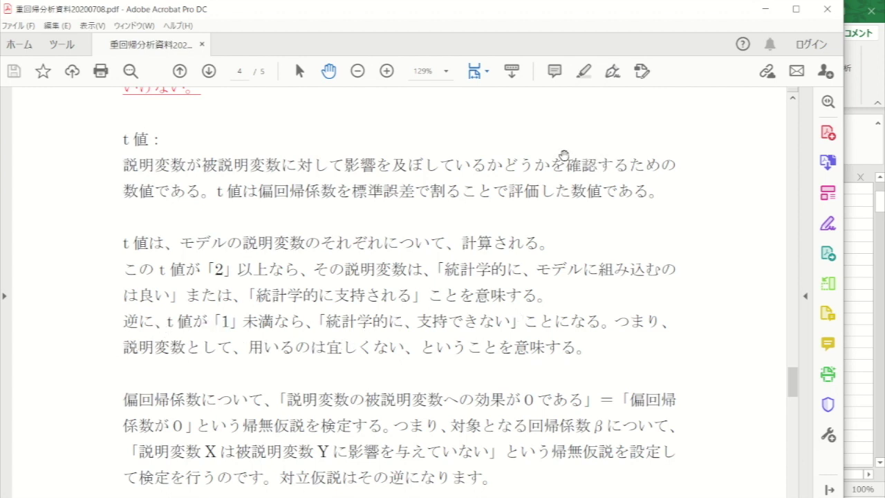
{"action": "left_click_drag", "start_coordinate": [600, 13], "coordinate": [605, 68]}
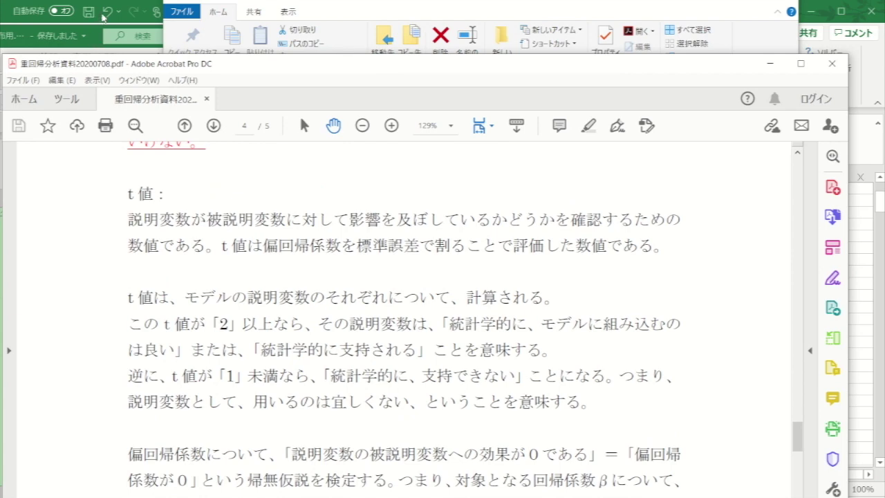
{"action": "left_click", "coordinate": [95, 7]}
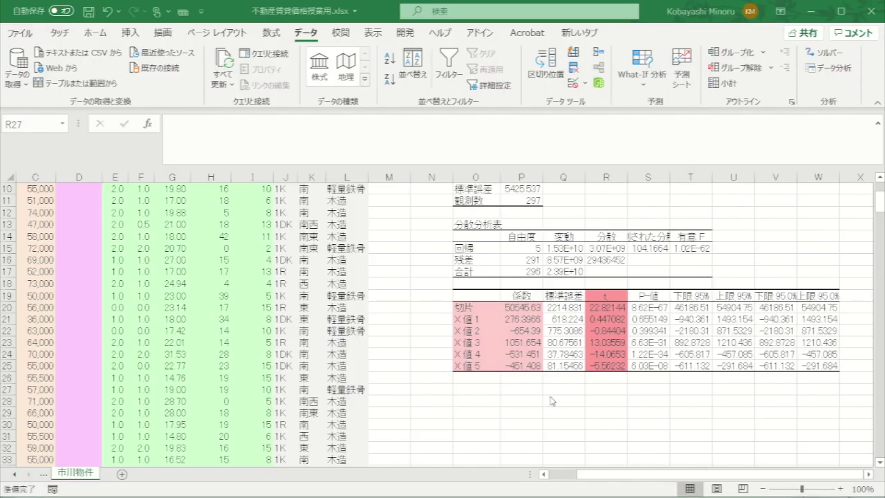
{"action": "left_click", "coordinate": [612, 389]}
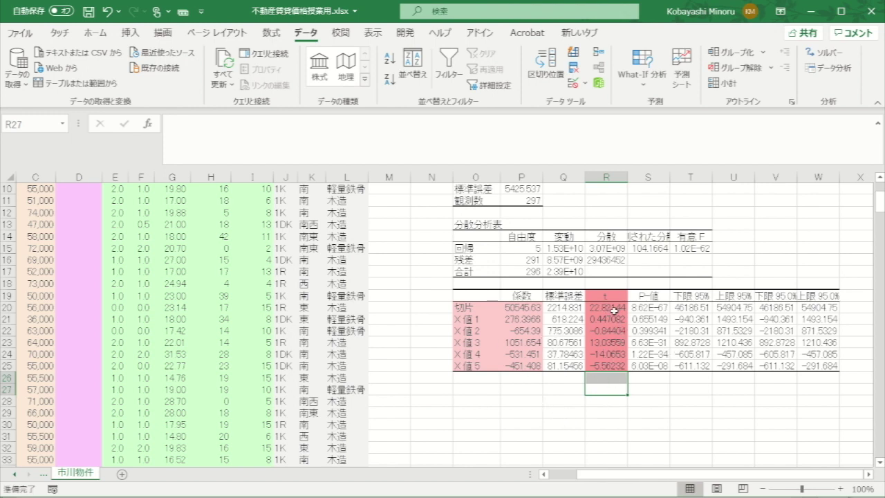
{"action": "left_click_drag", "start_coordinate": [615, 295], "coordinate": [608, 362]}
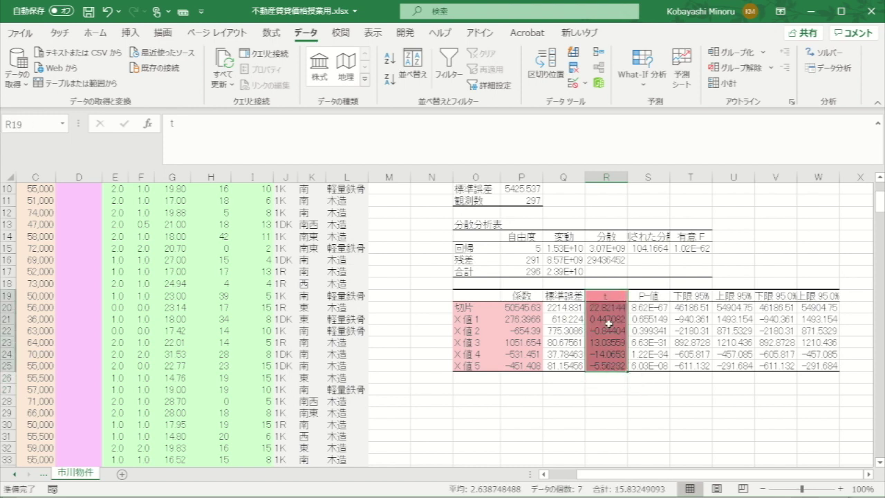
{"action": "right_click", "coordinate": [608, 324]}
{"action": "left_click", "coordinate": [662, 430]}
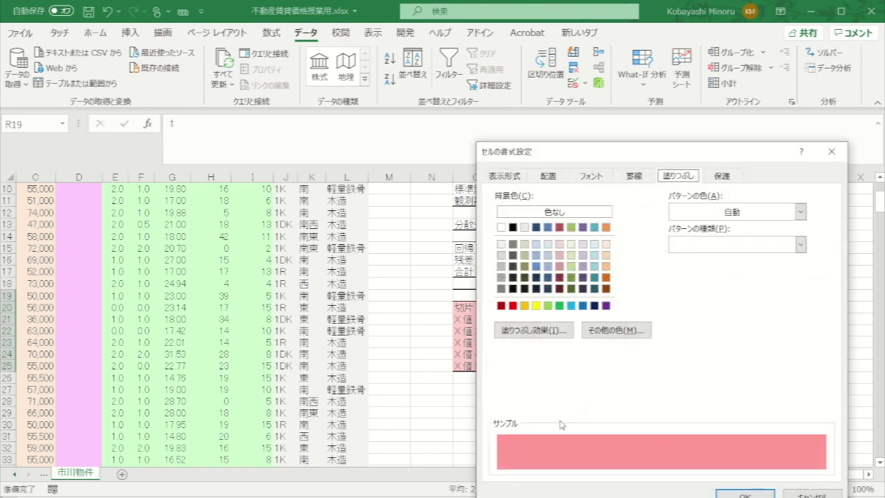
{"action": "left_click", "coordinate": [802, 493]}
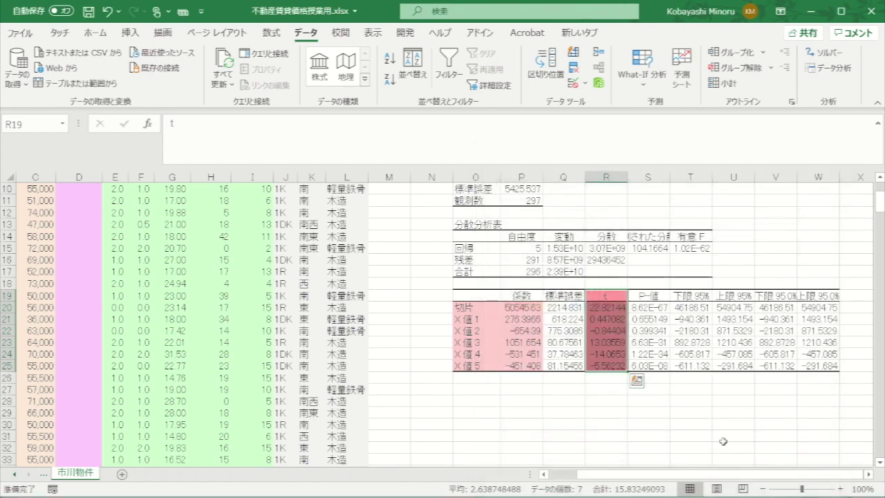
{"action": "left_click", "coordinate": [724, 445]}
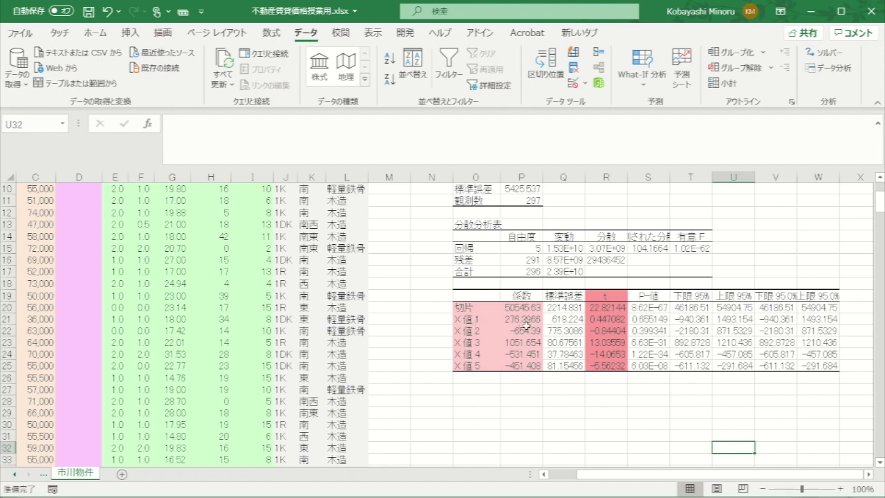
Step: Examine the t values of X値 1 to X値 5 against the matching variable columns, 敷金 through 駅徒歩分
{"action": "scroll", "coordinate": [336, 339], "scroll_direction": "up", "scroll_amount": 3}
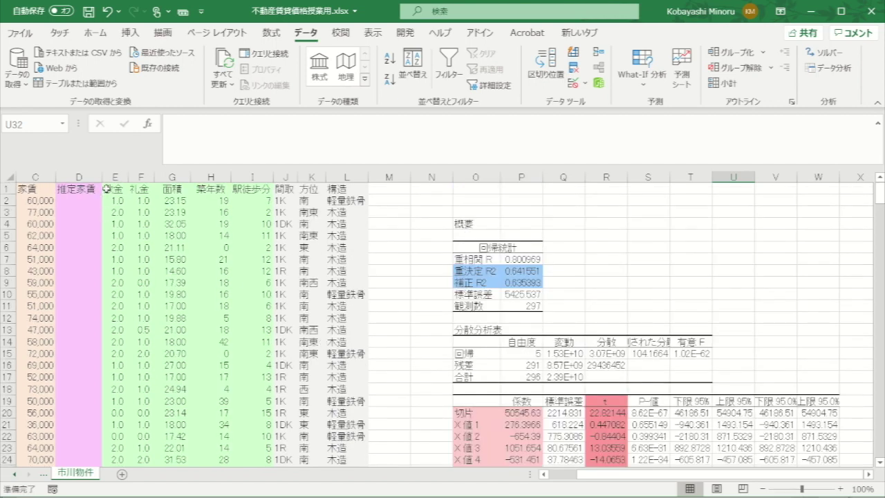
{"action": "scroll", "coordinate": [428, 248], "scroll_direction": "down", "scroll_amount": 2}
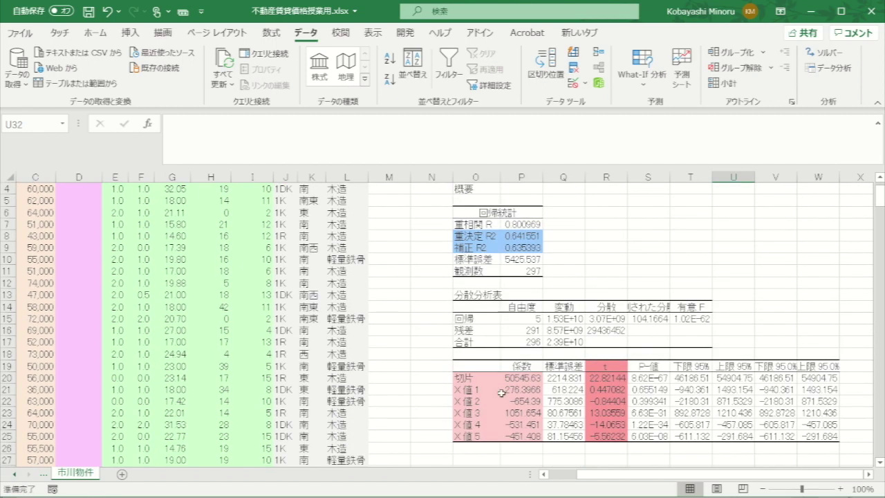
{"action": "scroll", "coordinate": [564, 391], "scroll_direction": "down", "scroll_amount": 1}
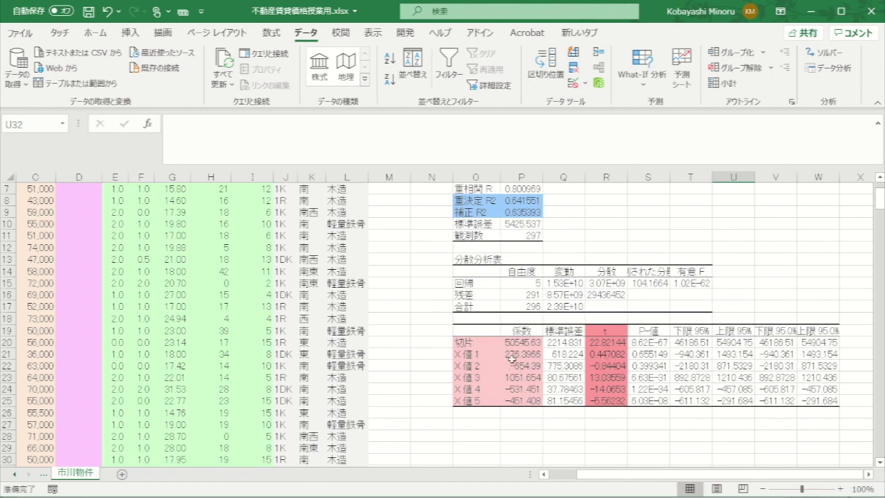
{"action": "left_click", "coordinate": [620, 355]}
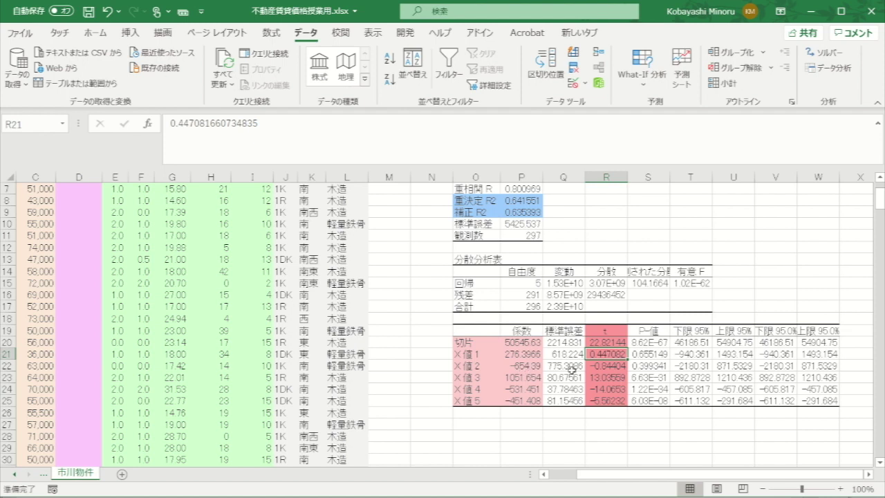
{"action": "left_click", "coordinate": [612, 367]}
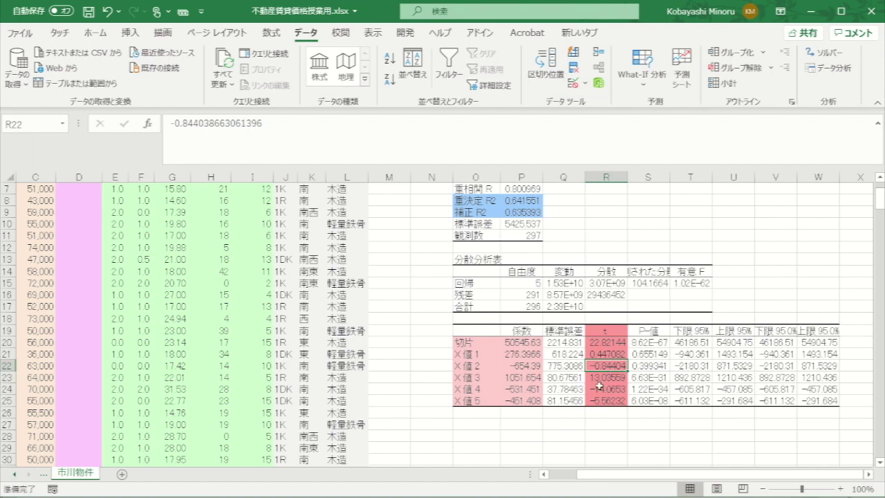
{"action": "scroll", "coordinate": [321, 368], "scroll_direction": "up", "scroll_amount": 2}
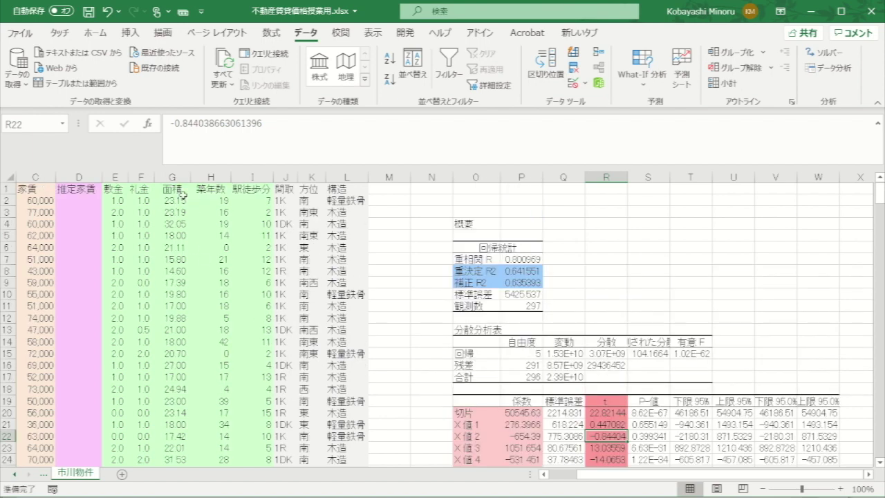
{"action": "scroll", "coordinate": [565, 323], "scroll_direction": "down", "scroll_amount": 1}
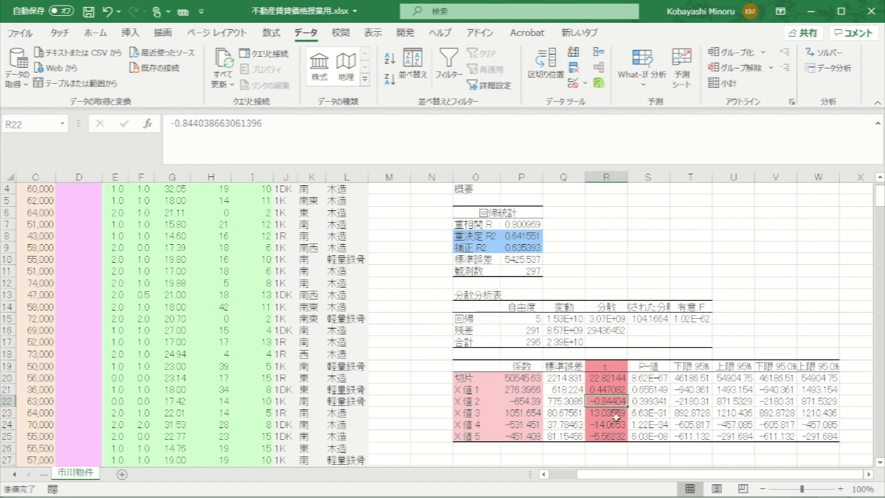
{"action": "scroll", "coordinate": [537, 423], "scroll_direction": "up", "scroll_amount": 1}
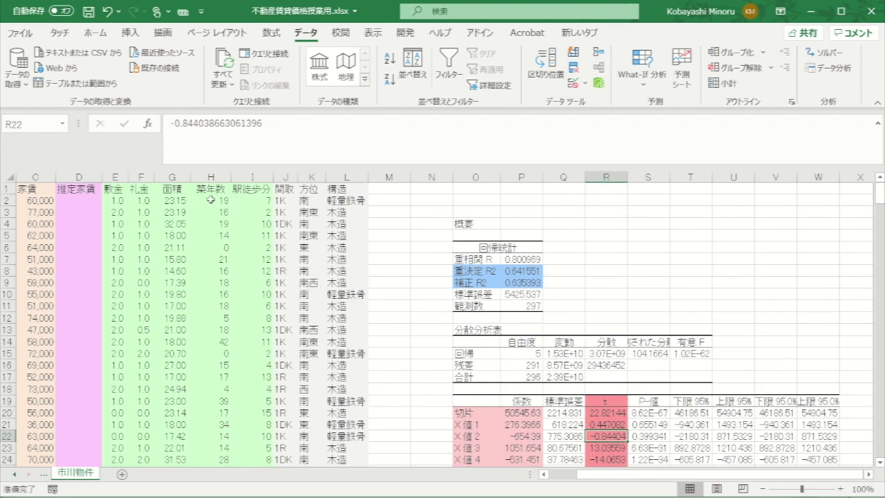
{"action": "scroll", "coordinate": [378, 327], "scroll_direction": "down", "scroll_amount": 1}
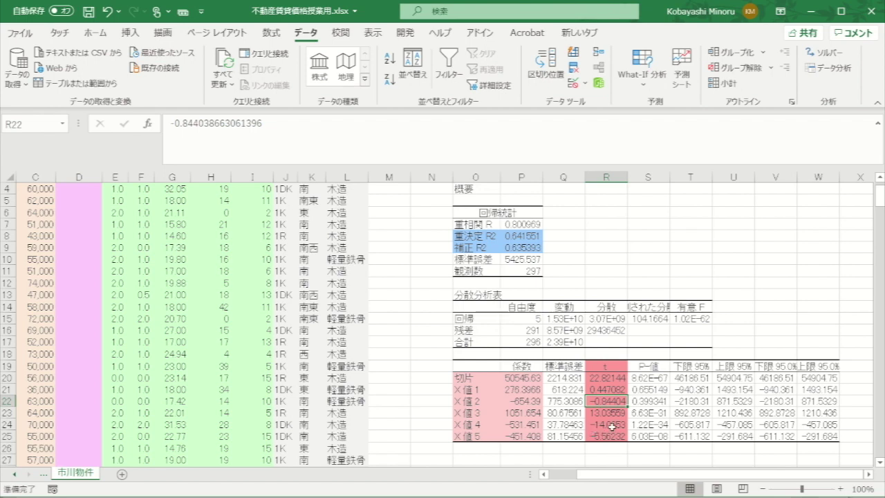
Step: Fill the t values of X値 1 and X値 2 (R21:R22) in the coefficient table with yellow
{"action": "scroll", "coordinate": [376, 373], "scroll_direction": "up", "scroll_amount": 1}
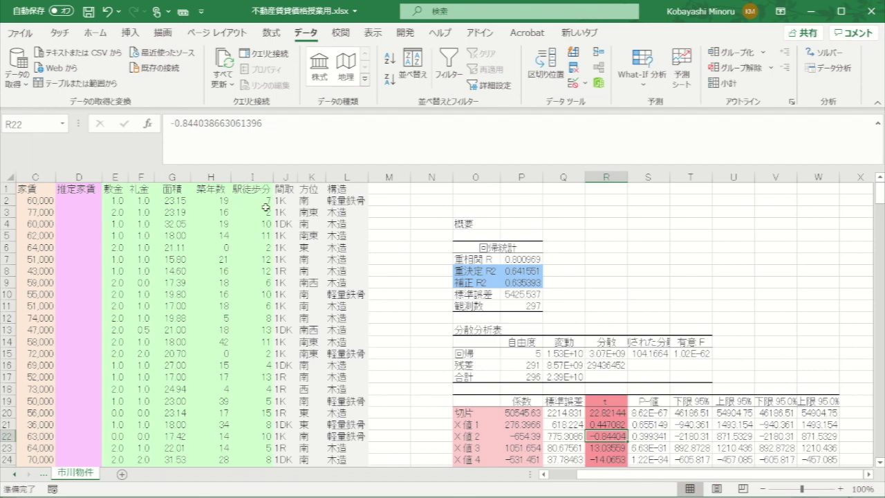
{"action": "scroll", "coordinate": [467, 276], "scroll_direction": "down", "scroll_amount": 2}
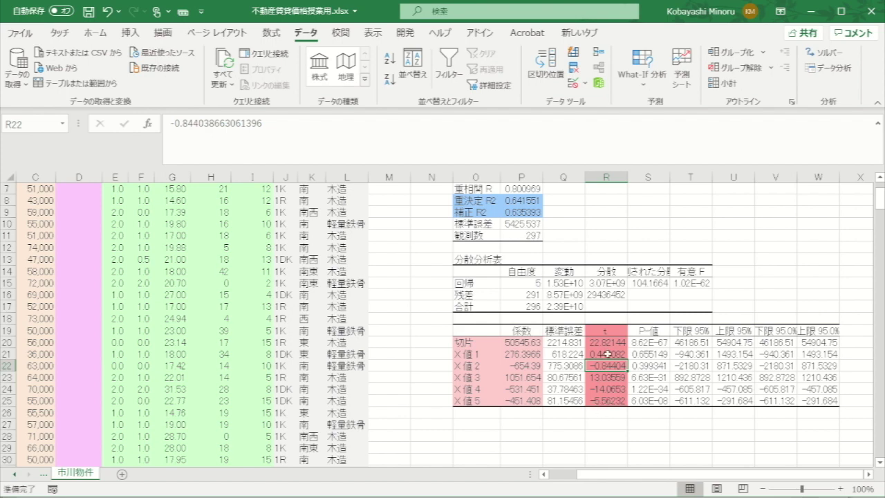
{"action": "left_click_drag", "start_coordinate": [607, 353], "coordinate": [609, 367]}
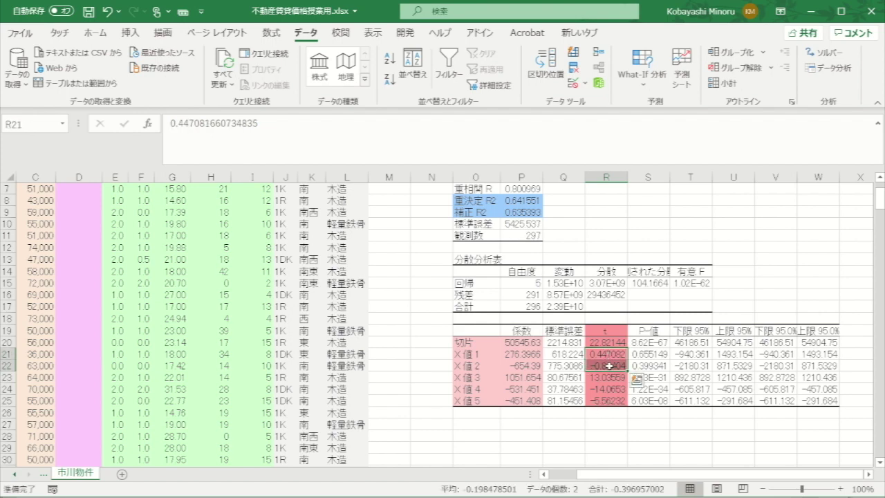
{"action": "right_click", "coordinate": [607, 361]}
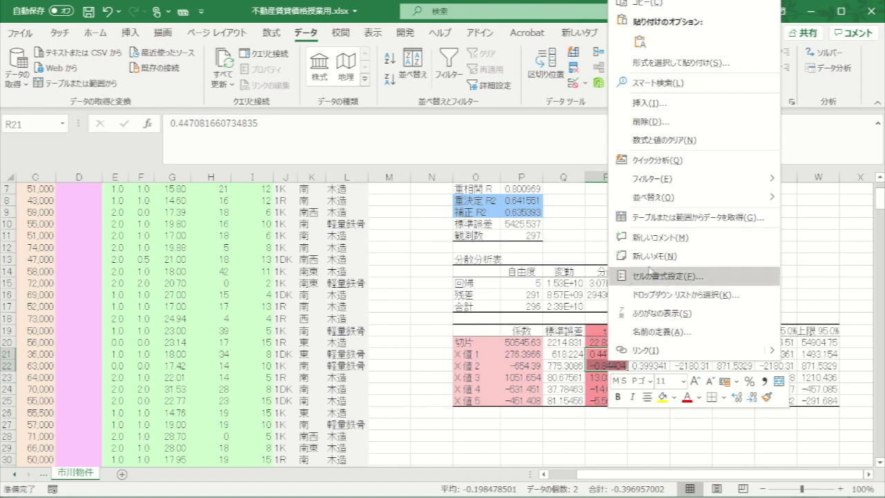
{"action": "left_click", "coordinate": [654, 276]}
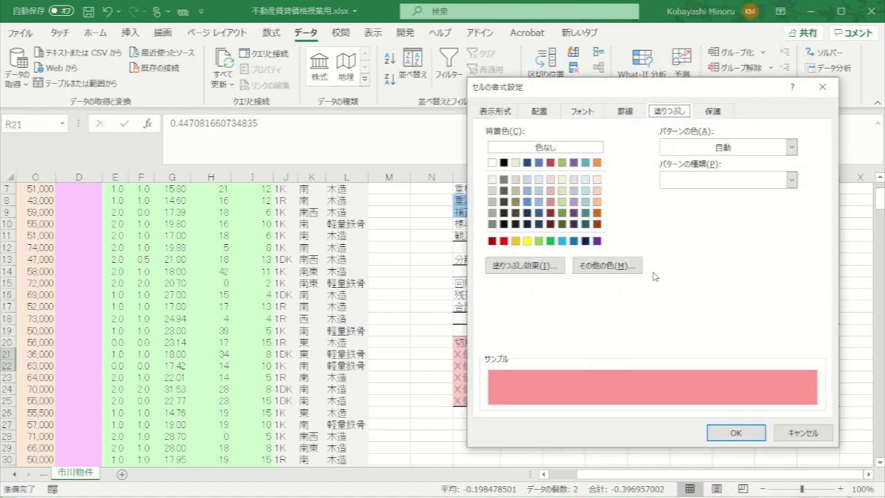
{"action": "left_click", "coordinate": [595, 263]}
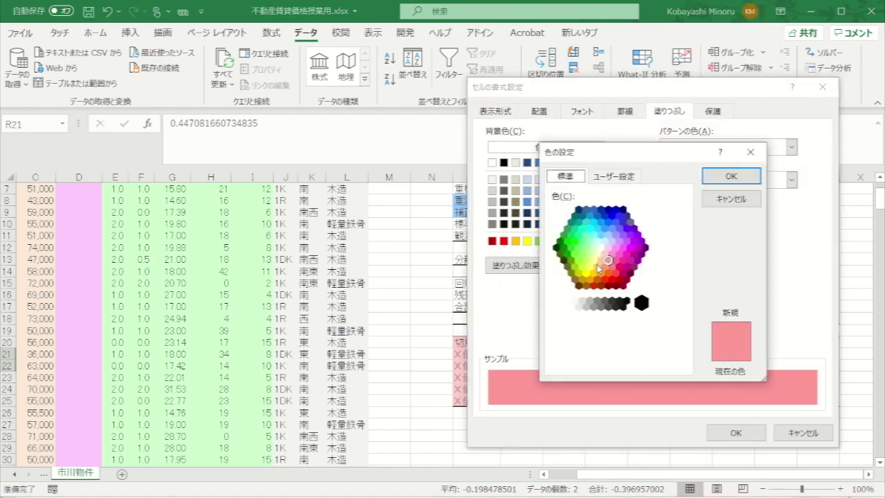
{"action": "left_click", "coordinate": [593, 273]}
{"action": "left_click", "coordinate": [722, 181]}
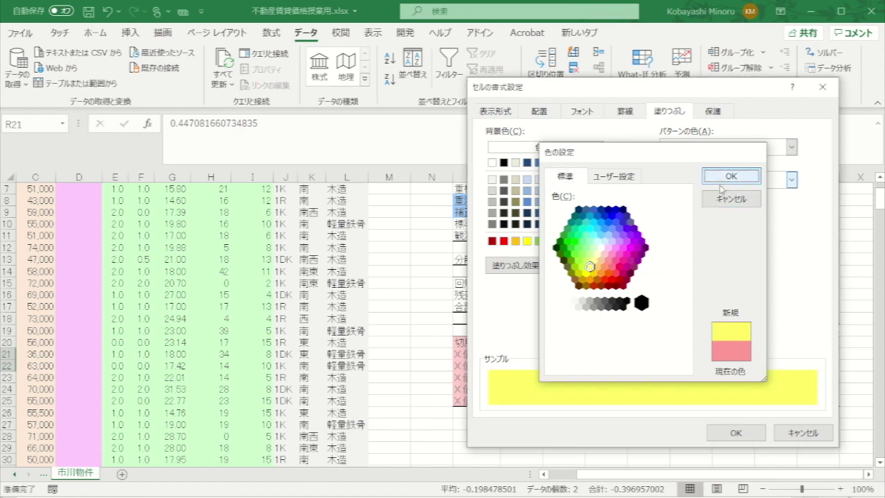
{"action": "left_click", "coordinate": [735, 433]}
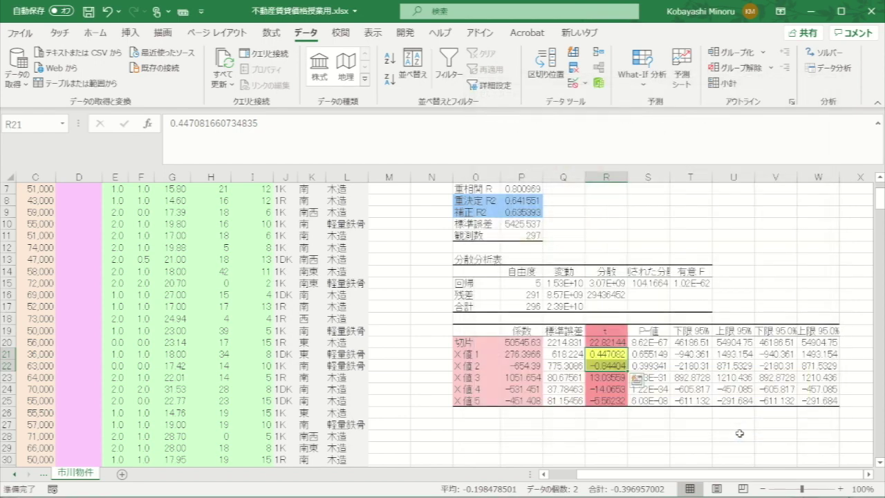
{"action": "left_click", "coordinate": [705, 437]}
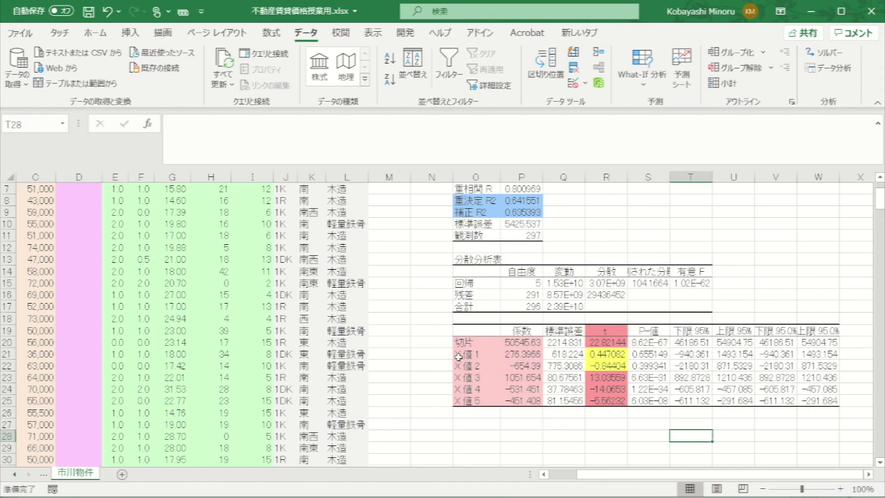
Step: Fill the X値 1 and X値 2 rows from label to t value (O21:R22) with light yellow
{"action": "left_click_drag", "start_coordinate": [458, 356], "coordinate": [607, 368]}
{"action": "right_click", "coordinate": [567, 358]}
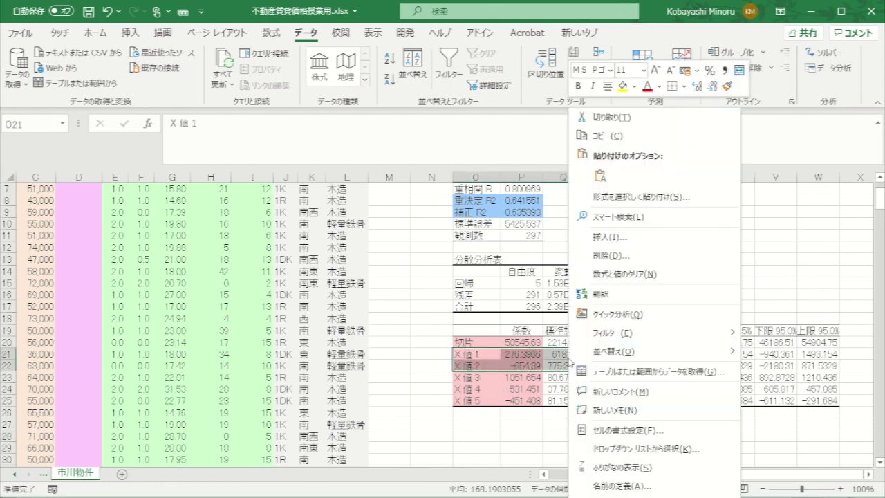
{"action": "left_click", "coordinate": [594, 430]}
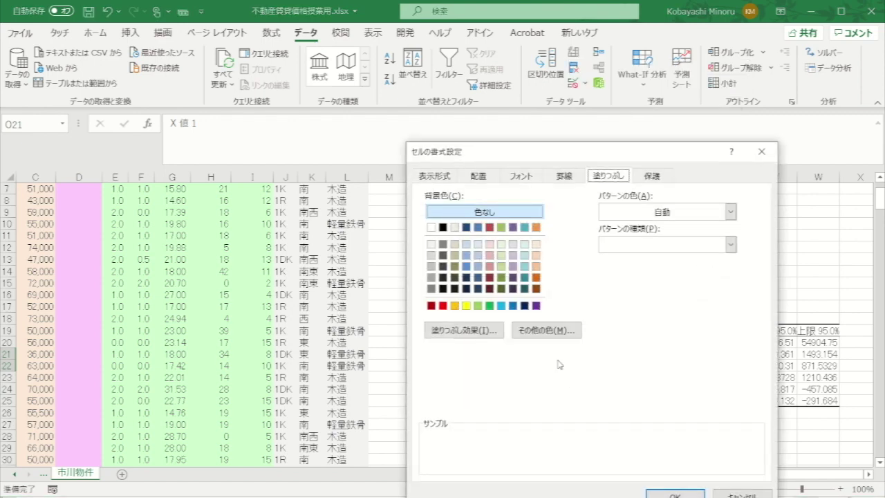
{"action": "left_click", "coordinate": [554, 331]}
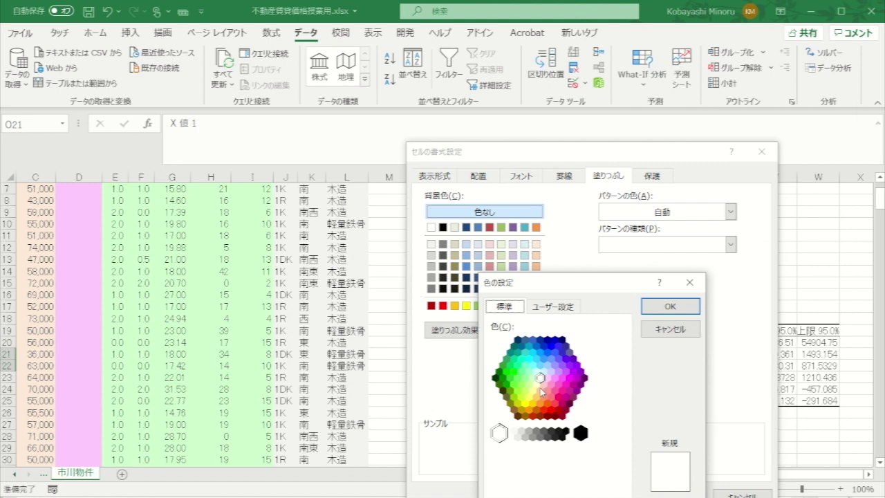
{"action": "left_click", "coordinate": [532, 392]}
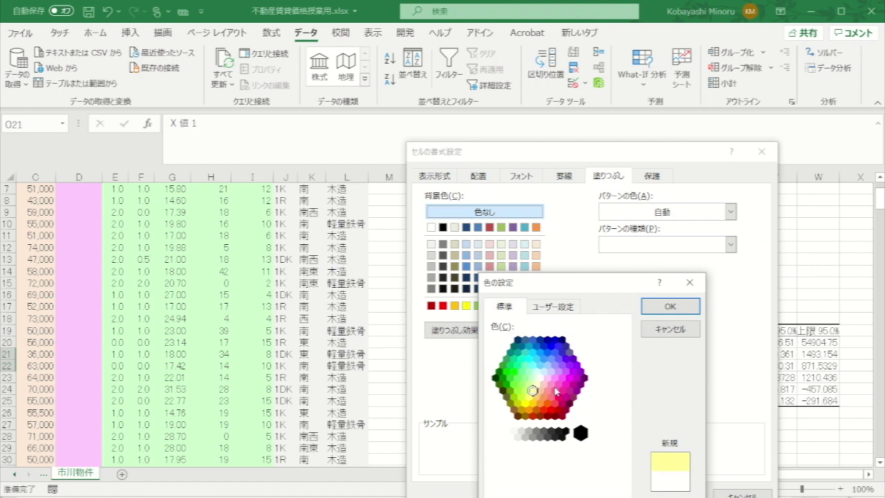
{"action": "left_click", "coordinate": [657, 311]}
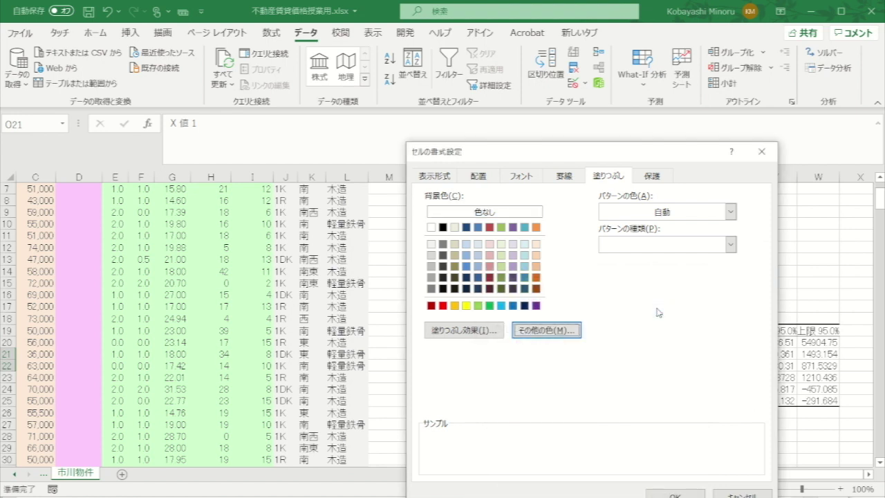
{"action": "left_click", "coordinate": [659, 491]}
{"action": "left_click", "coordinate": [650, 448]}
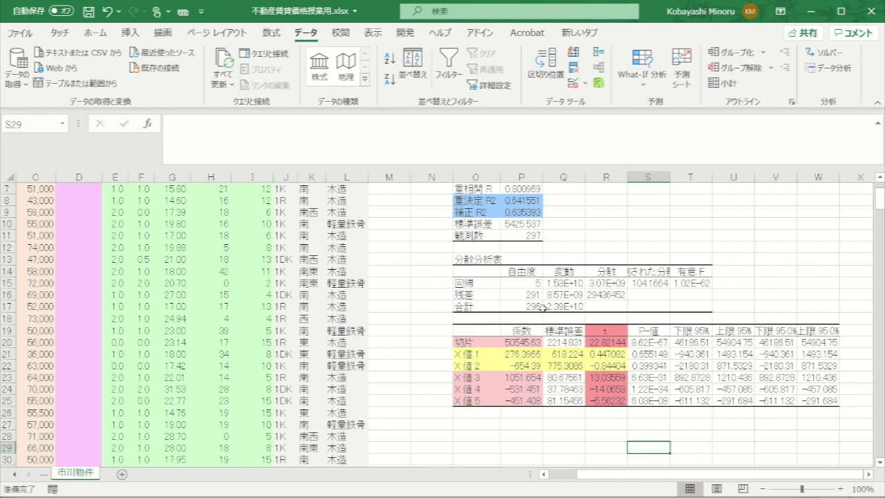
Step: Start a new 回帰分析 with the X input range limited to 面積, 築年数 and 駅徒歩分, $G$2:$I$298
{"action": "scroll", "coordinate": [329, 303], "scroll_direction": "up", "scroll_amount": 2}
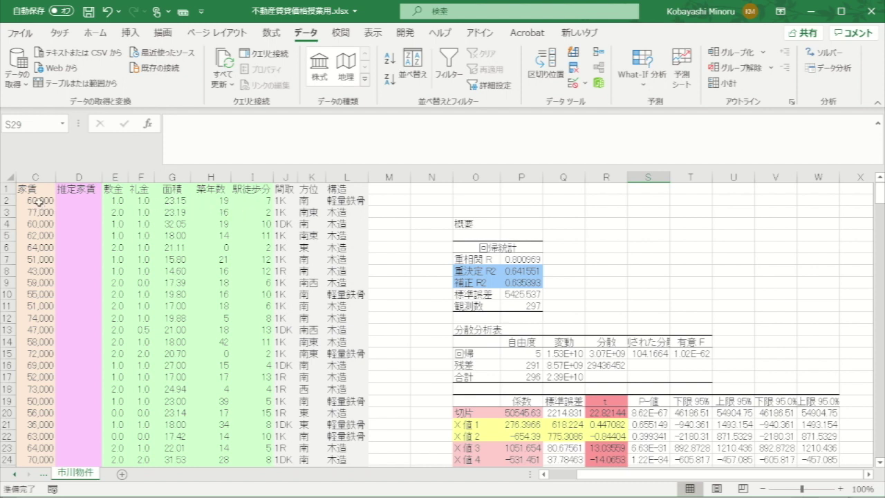
{"action": "scroll", "coordinate": [240, 219], "scroll_direction": "down", "scroll_amount": 3}
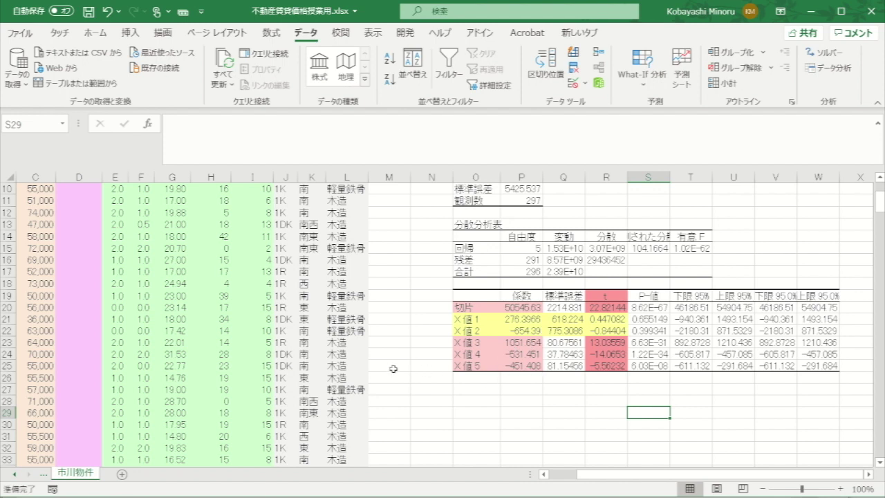
{"action": "left_click", "coordinate": [470, 403]}
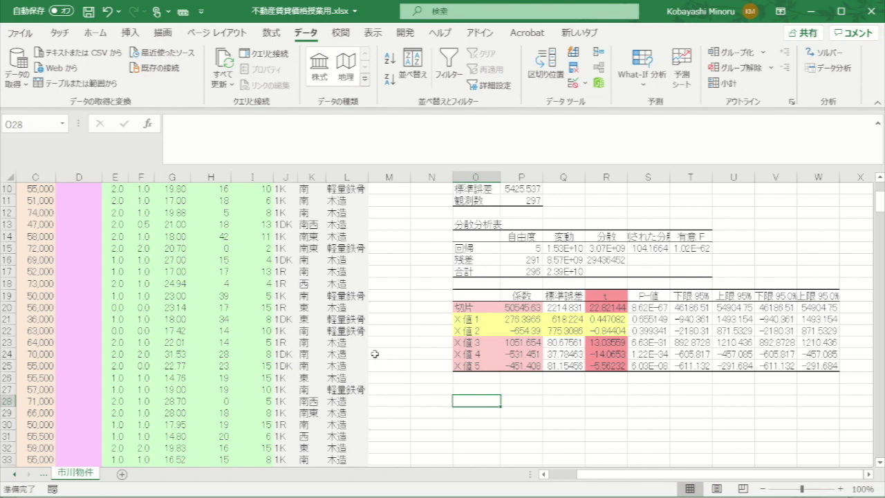
{"action": "scroll", "coordinate": [375, 354], "scroll_direction": "up", "scroll_amount": 3}
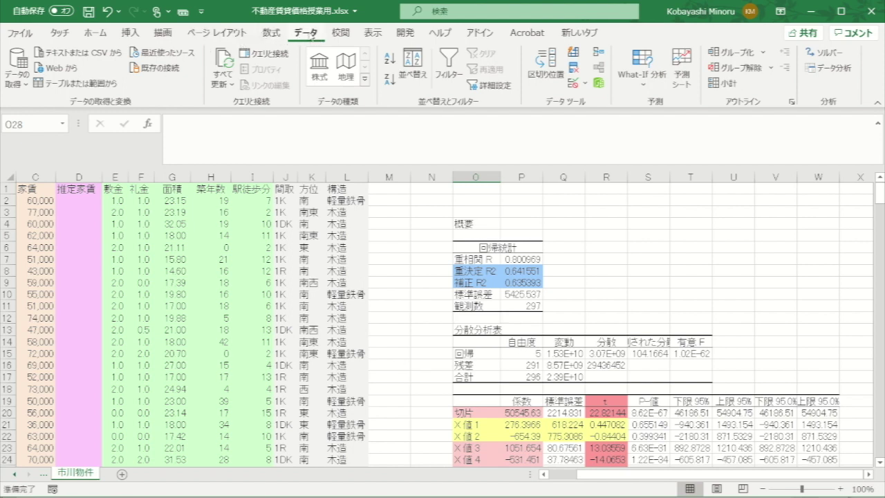
{"action": "left_click", "coordinate": [835, 69]}
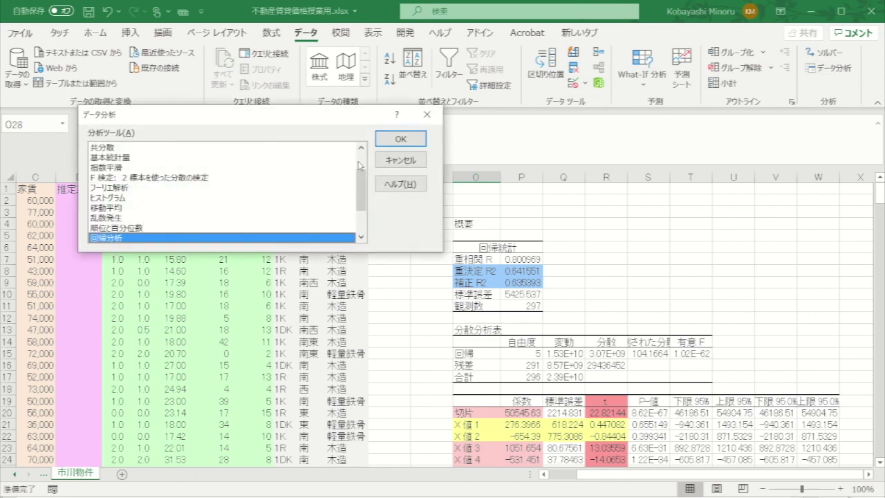
{"action": "left_click", "coordinate": [399, 144]}
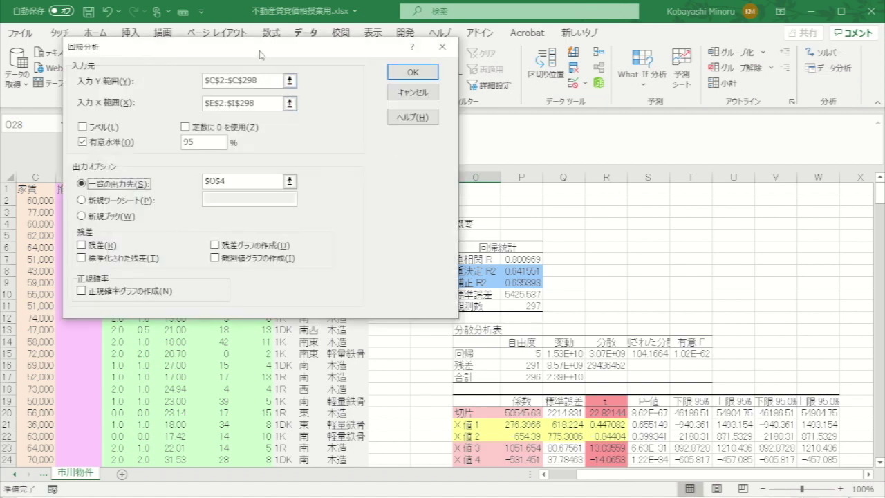
{"action": "left_click_drag", "start_coordinate": [260, 55], "coordinate": [439, 92]}
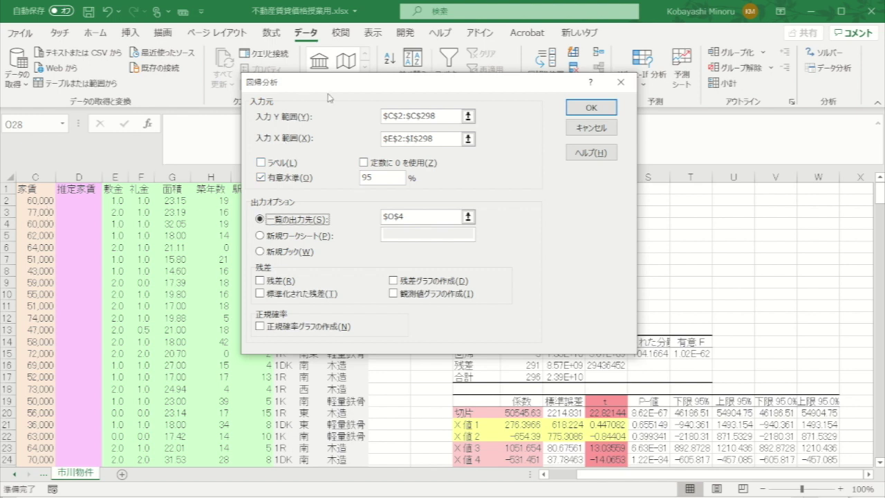
{"action": "left_click_drag", "start_coordinate": [348, 86], "coordinate": [460, 84]}
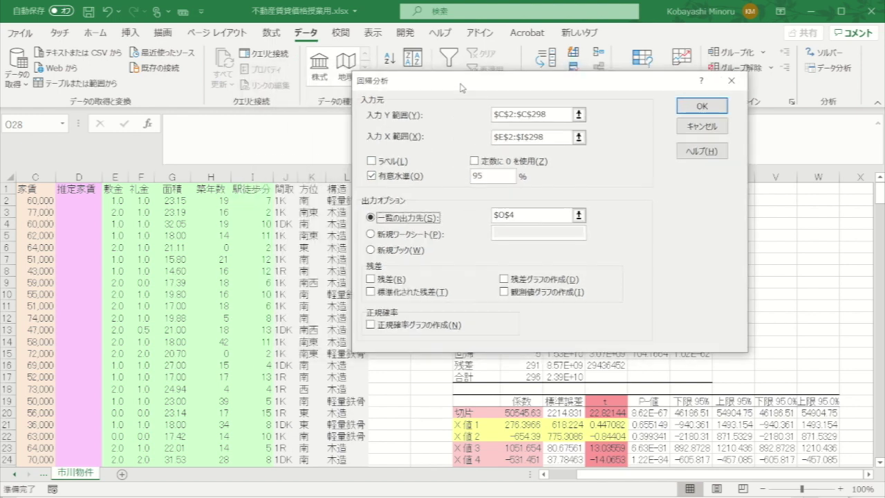
{"action": "left_click", "coordinate": [491, 136]}
{"action": "left_click_drag", "start_coordinate": [495, 136], "coordinate": [529, 134]}
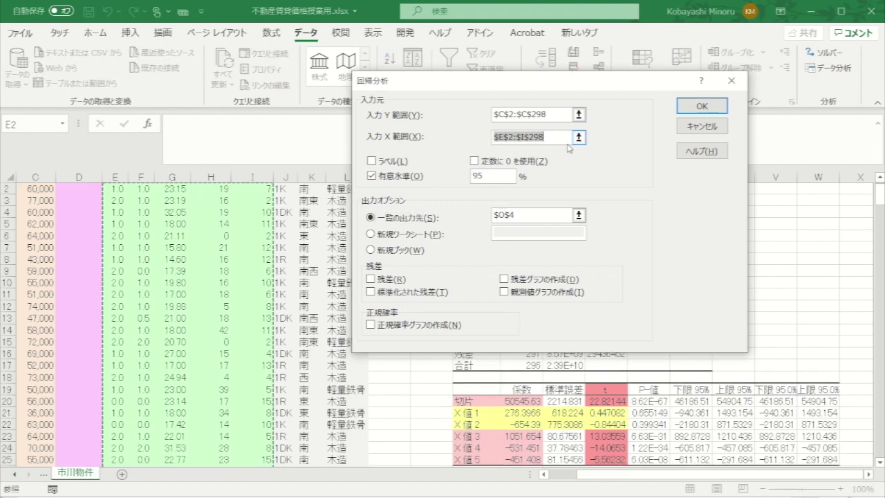
{"action": "key", "text": "BackSpace"}
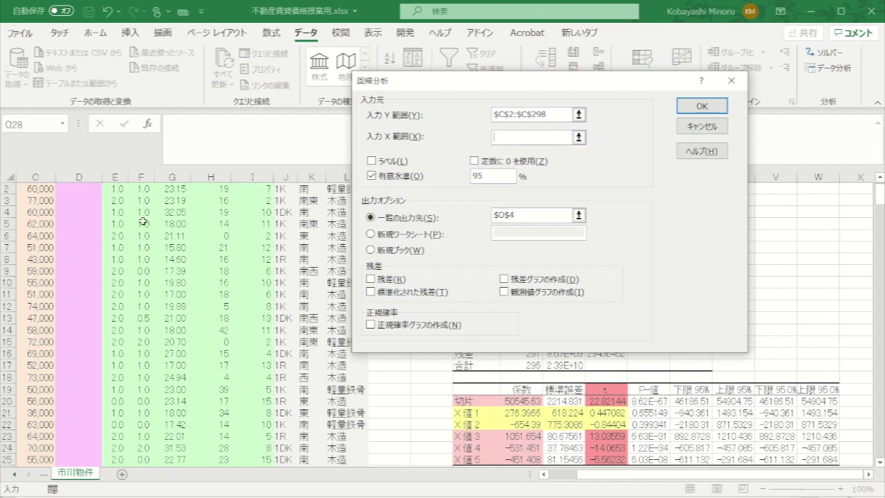
{"action": "scroll", "coordinate": [227, 225], "scroll_direction": "up", "scroll_amount": 1}
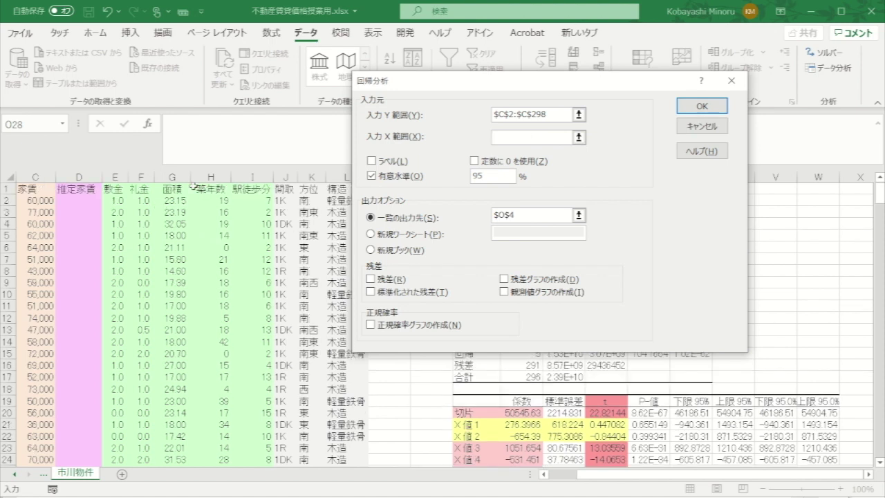
{"action": "left_click", "coordinate": [175, 202]}
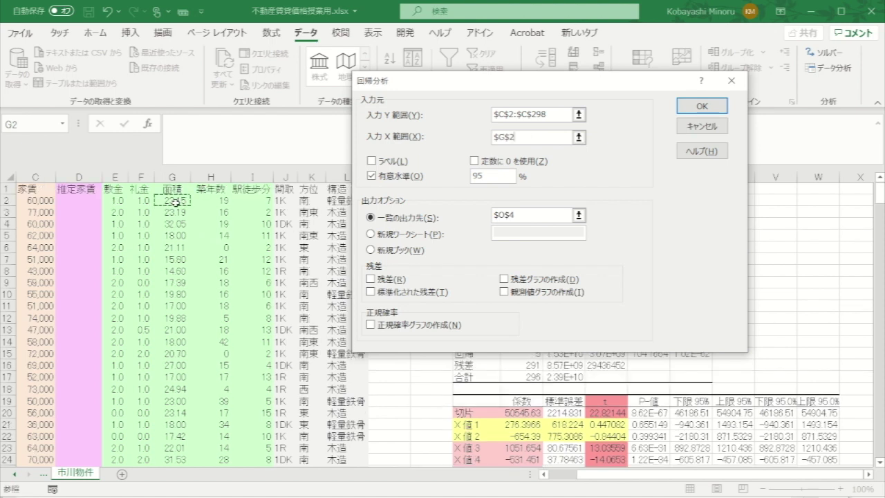
{"action": "left_click_drag", "start_coordinate": [178, 201], "coordinate": [256, 203]}
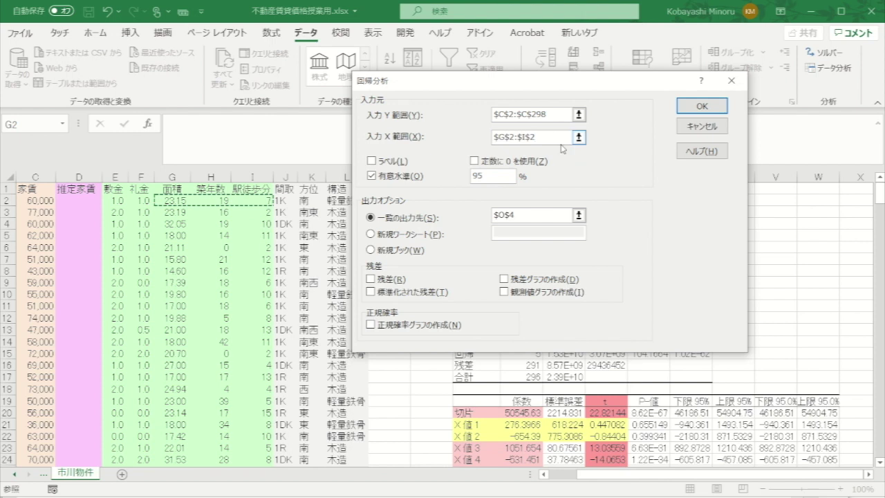
{"action": "type", "text": "9"}
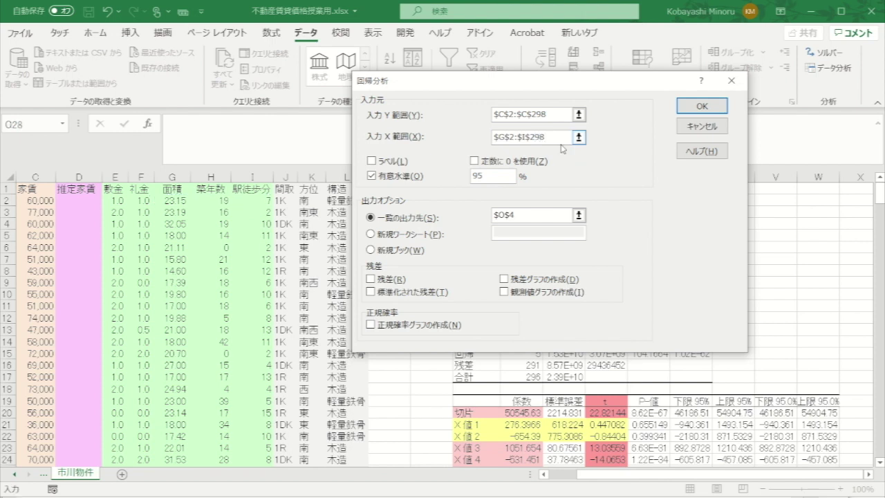
{"action": "type", "text": "8"}
Step: Set the regression's output destination to $O$28, run the analysis and view the new output below the first one
{"action": "left_click_drag", "start_coordinate": [524, 215], "coordinate": [491, 223]}
{"action": "key", "text": "BackSpace"}
{"action": "scroll", "coordinate": [589, 435], "scroll_direction": "down", "scroll_amount": 3}
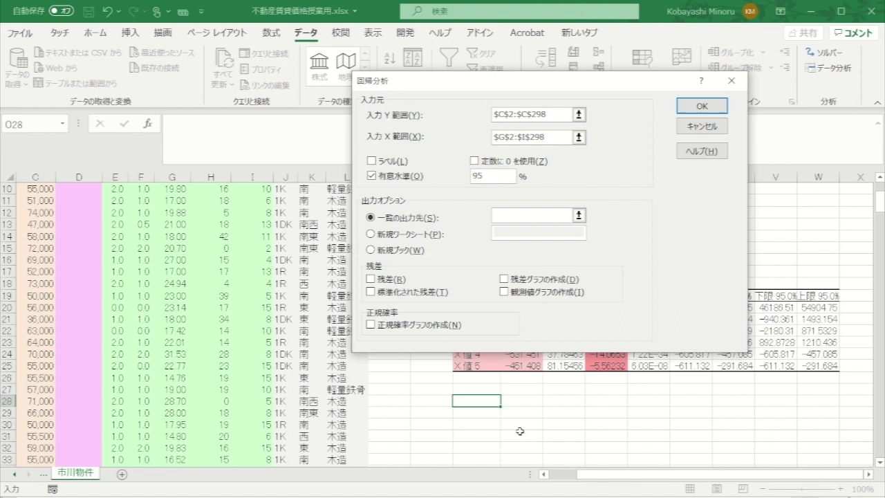
{"action": "left_click", "coordinate": [479, 402]}
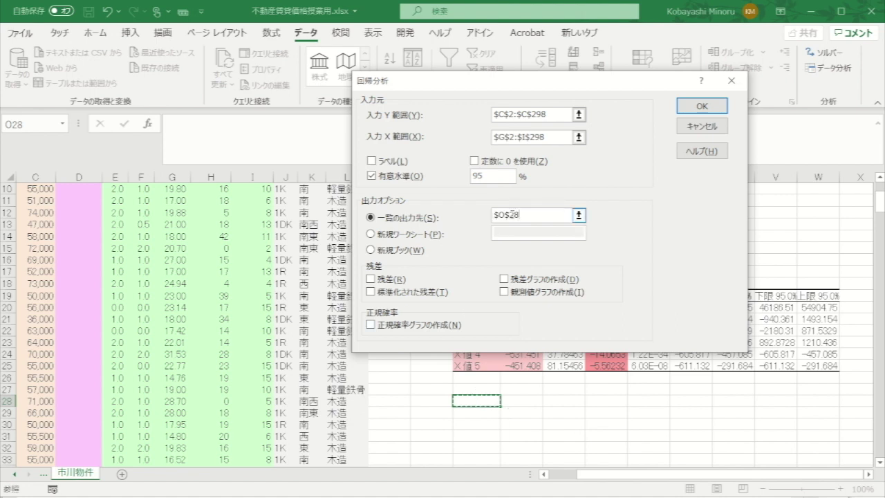
{"action": "left_click", "coordinate": [695, 105]}
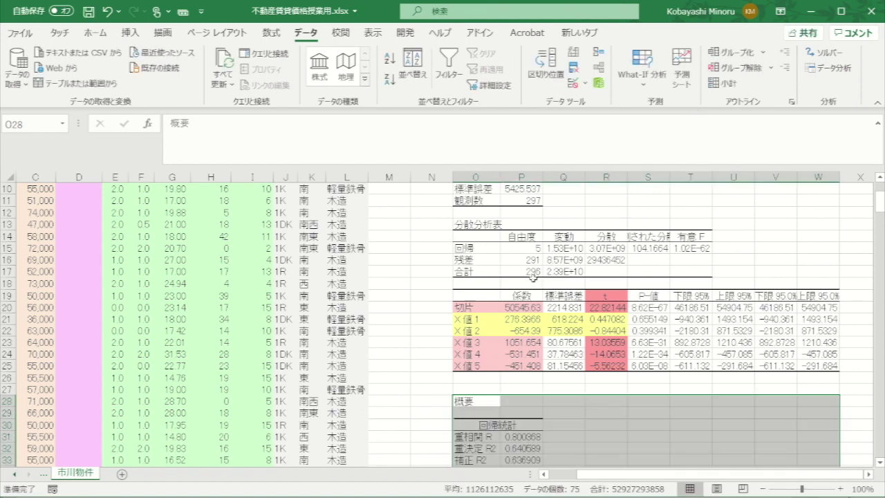
{"action": "scroll", "coordinate": [531, 277], "scroll_direction": "down", "scroll_amount": 2}
{"action": "scroll", "coordinate": [531, 276], "scroll_direction": "down", "scroll_amount": 6}
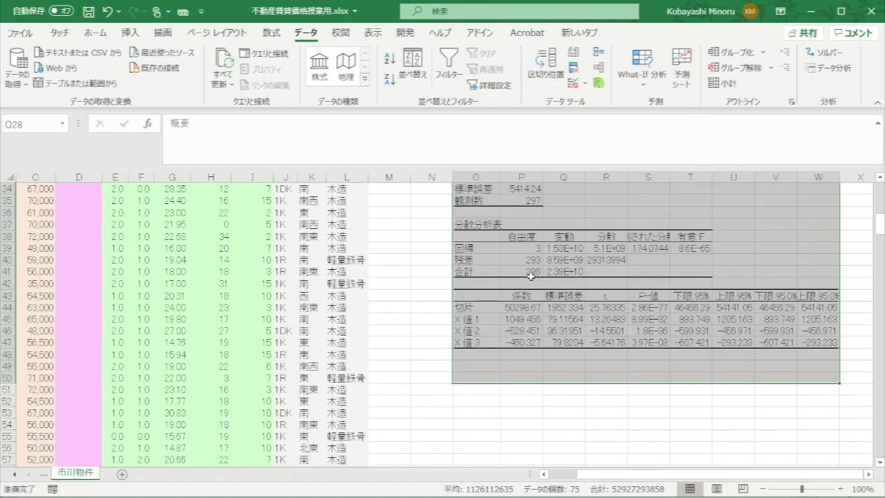
{"action": "scroll", "coordinate": [531, 272], "scroll_direction": "up", "scroll_amount": 2}
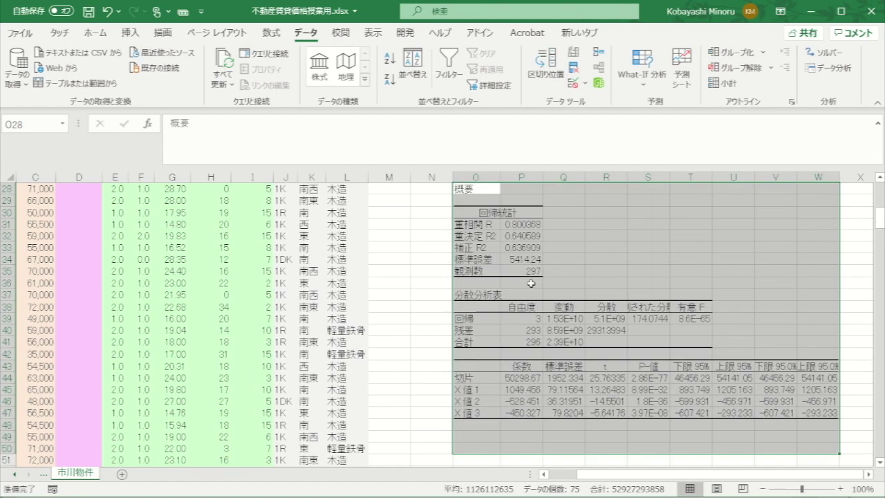
{"action": "left_click", "coordinate": [622, 249]}
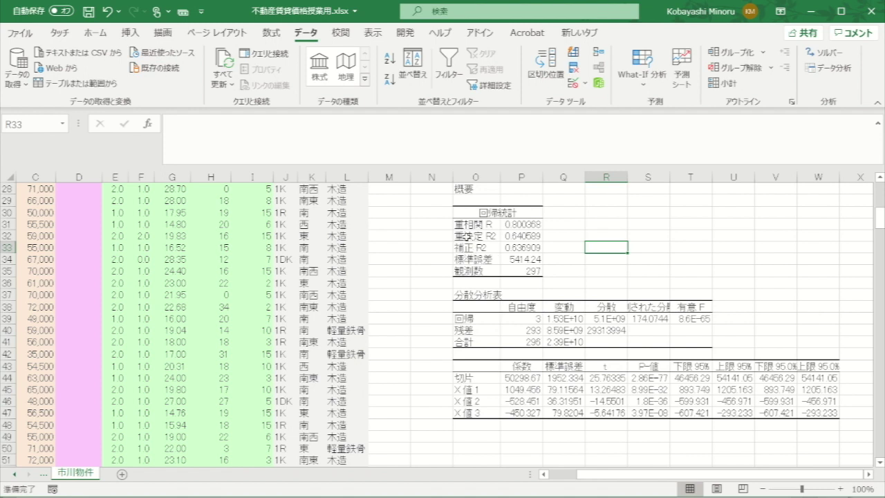
Step: Fill the 重決定 R2 and 補正 R2 cells with their values (O32:P33) in the second regression output with light green
{"action": "left_click_drag", "start_coordinate": [466, 237], "coordinate": [520, 255]}
{"action": "right_click", "coordinate": [516, 243]}
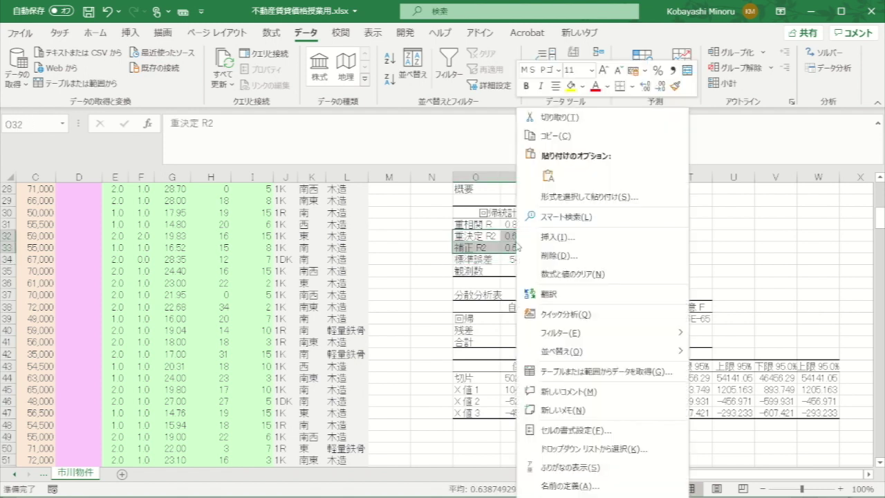
{"action": "left_click", "coordinate": [539, 429]}
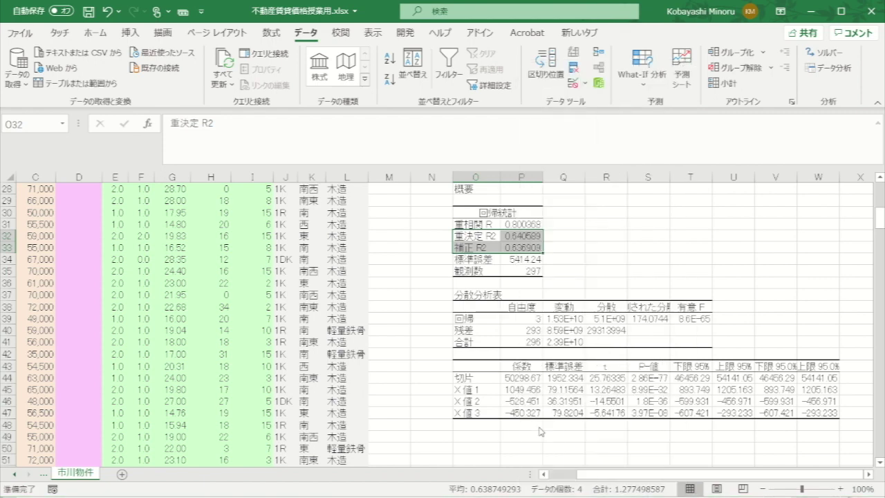
{"action": "left_click", "coordinate": [486, 332]}
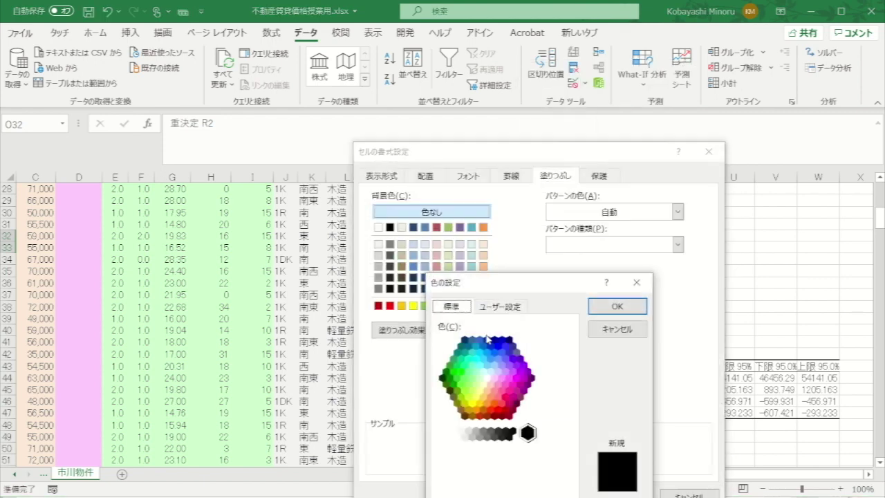
{"action": "left_click", "coordinate": [482, 383]}
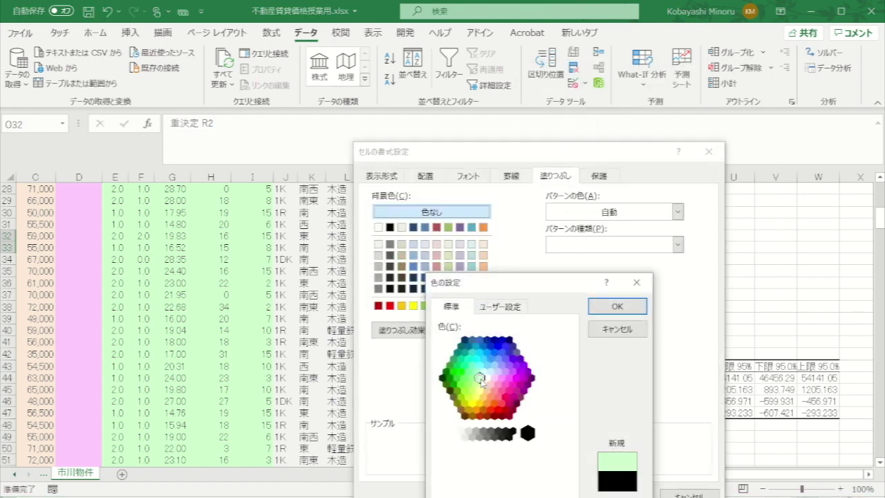
{"action": "left_click", "coordinate": [617, 306]}
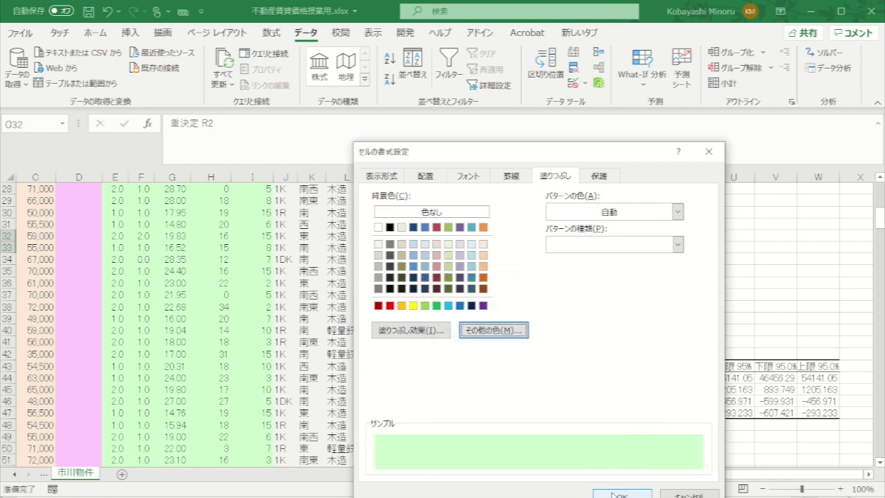
{"action": "left_click", "coordinate": [617, 493]}
{"action": "left_click_drag", "start_coordinate": [638, 269], "coordinate": [640, 260]}
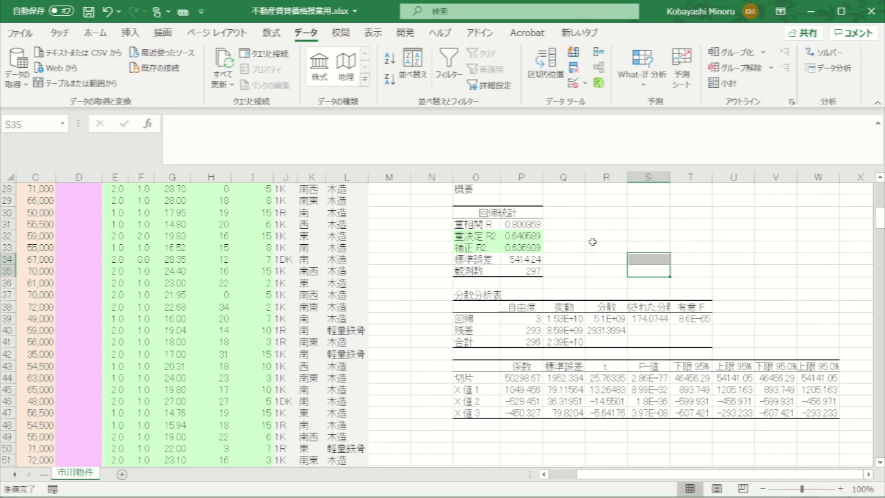
{"action": "scroll", "coordinate": [591, 246], "scroll_direction": "down", "scroll_amount": 1}
{"action": "left_click_drag", "start_coordinate": [610, 329], "coordinate": [612, 379]}
{"action": "left_click_drag", "start_coordinate": [469, 341], "coordinate": [470, 381]}
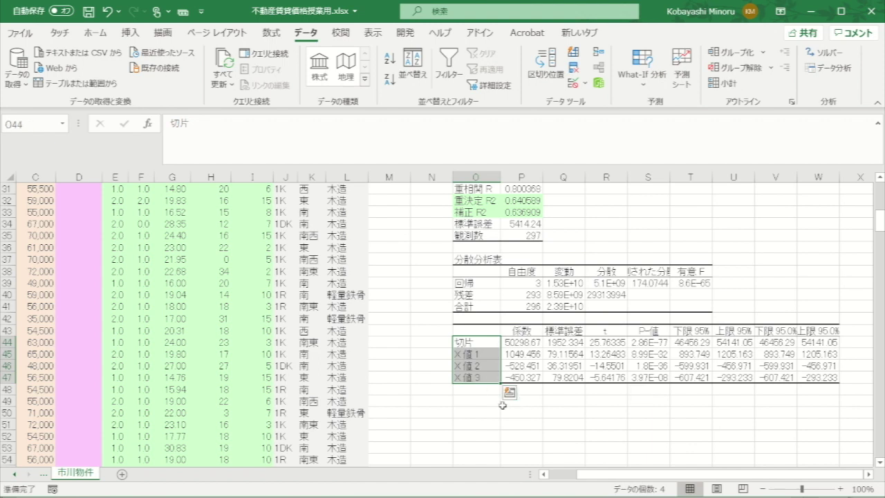
{"action": "right_click", "coordinate": [478, 343]}
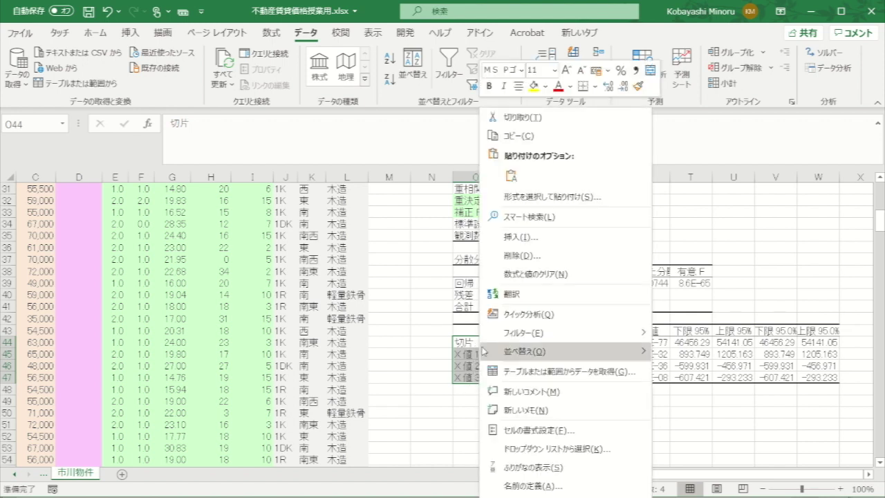
{"action": "left_click", "coordinate": [506, 430]}
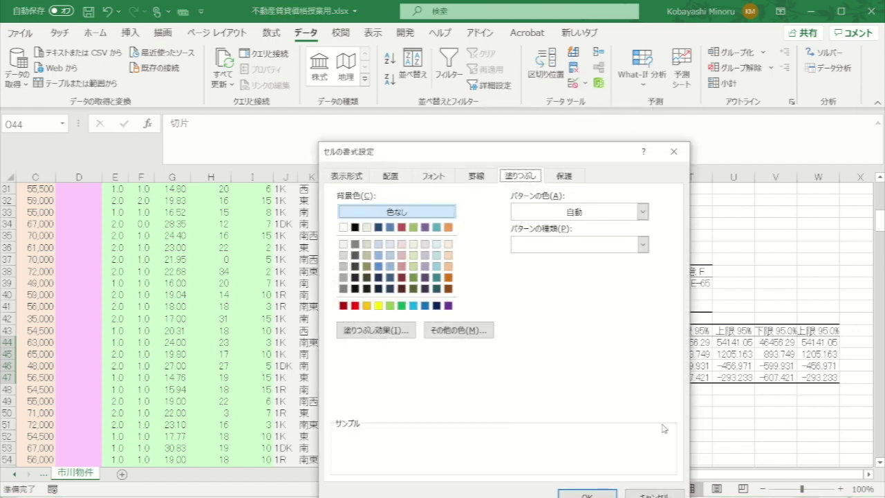
{"action": "left_click", "coordinate": [658, 494]}
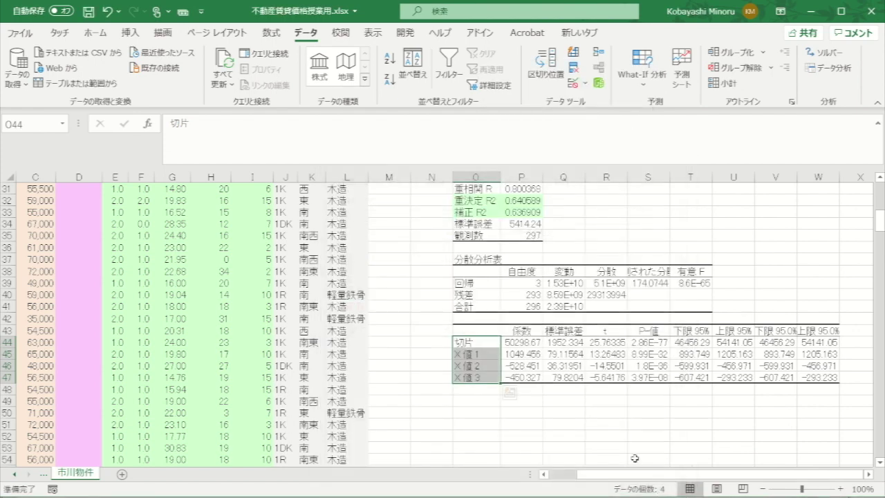
{"action": "left_click", "coordinate": [495, 436]}
Step: Fill the 切片 to X値 3 labels and their coefficients (O44:P47) in the second output with light cyan
{"action": "left_click_drag", "start_coordinate": [458, 341], "coordinate": [515, 377]}
{"action": "right_click", "coordinate": [500, 360]}
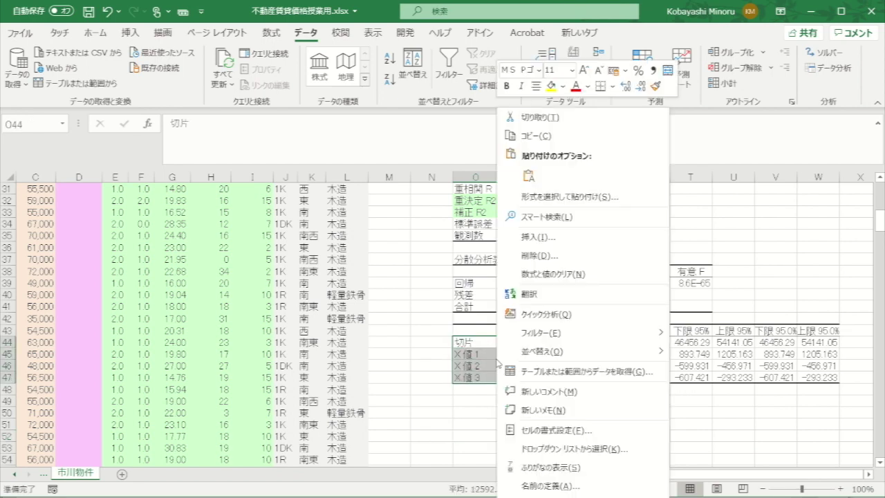
{"action": "left_click", "coordinate": [535, 430]}
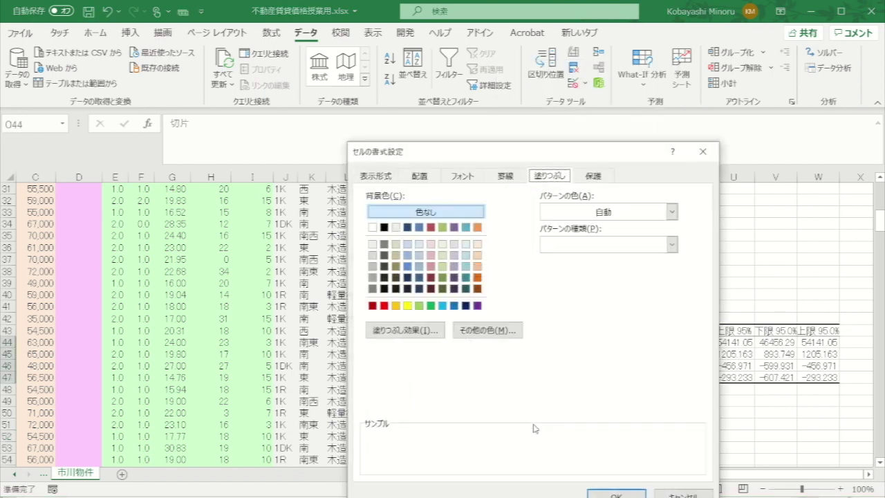
{"action": "left_click", "coordinate": [477, 331]}
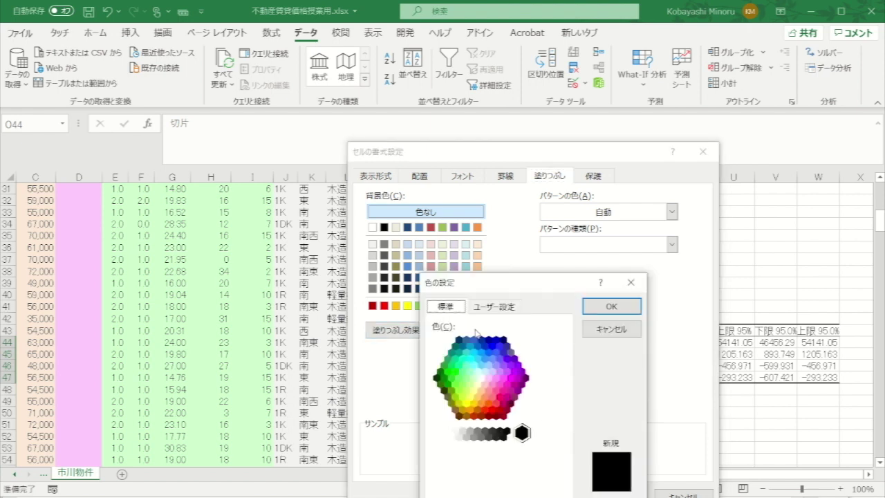
{"action": "left_click", "coordinate": [481, 374]}
{"action": "left_click", "coordinate": [612, 307]}
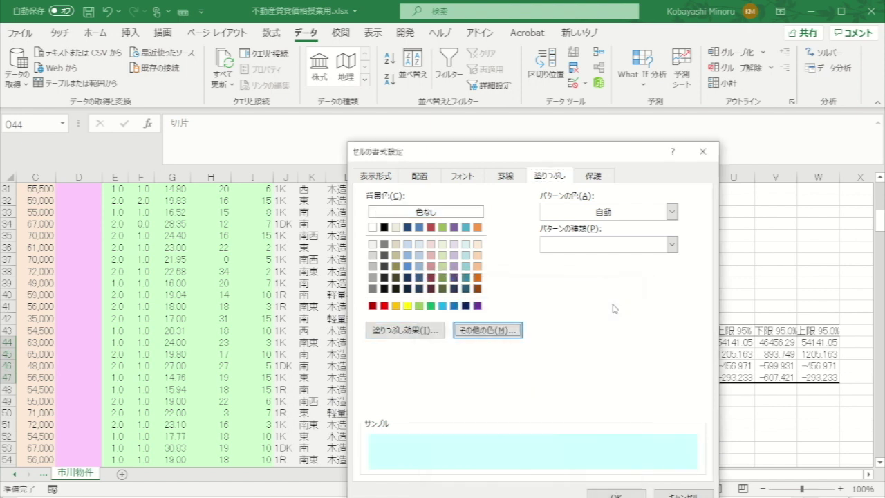
{"action": "left_click", "coordinate": [622, 493]}
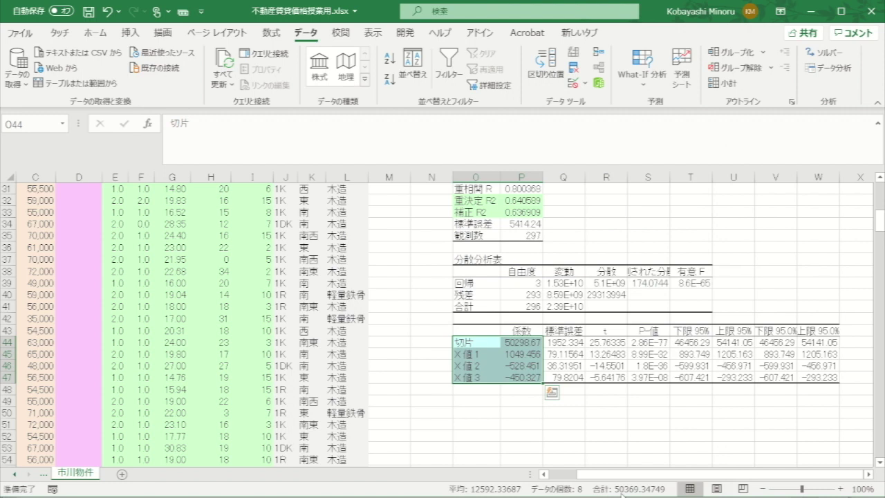
{"action": "left_click", "coordinate": [629, 440]}
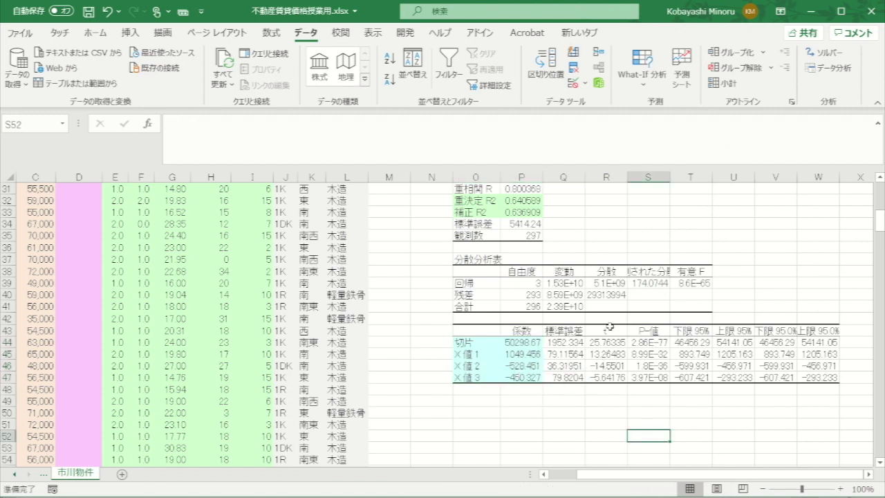
Step: Fill the t column of the second coefficient table, header included (R43:R47), with light purple
{"action": "left_click_drag", "start_coordinate": [609, 326], "coordinate": [609, 377]}
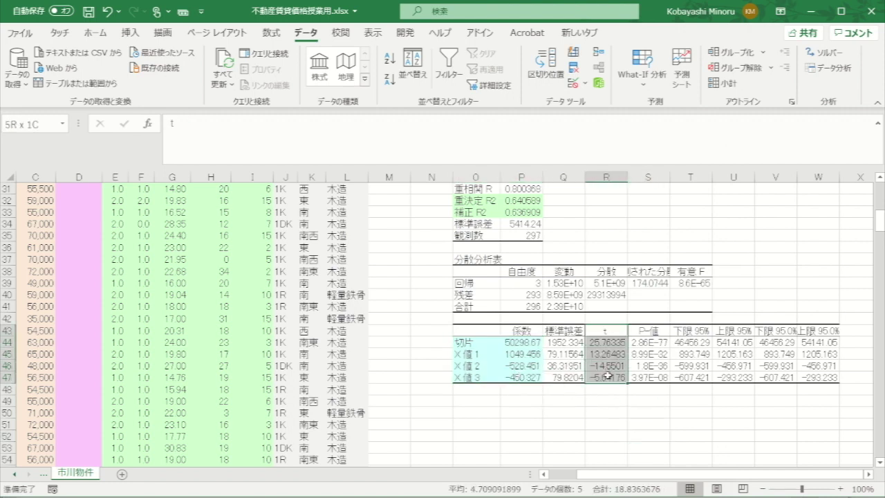
{"action": "right_click", "coordinate": [610, 330]}
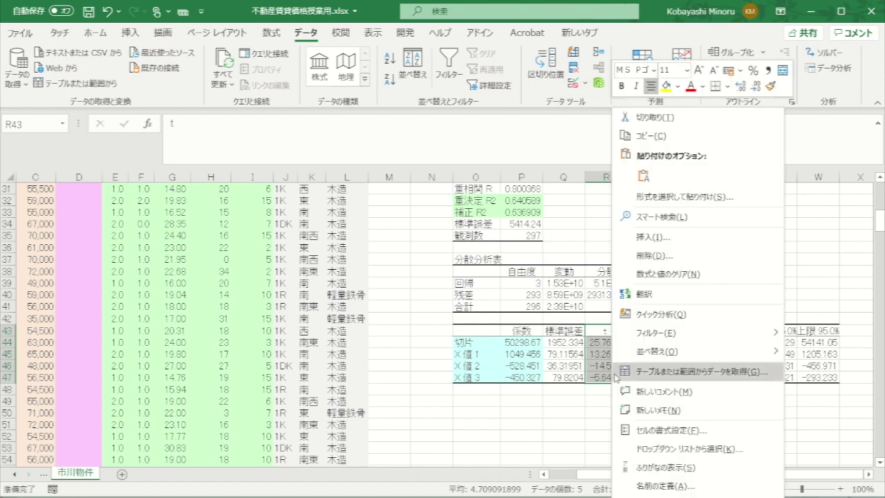
{"action": "left_click", "coordinate": [629, 430]}
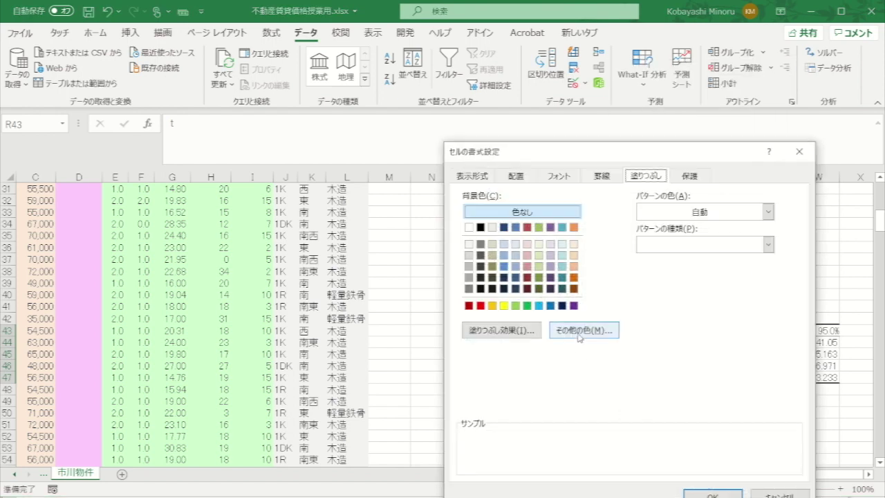
{"action": "left_click", "coordinate": [581, 331]}
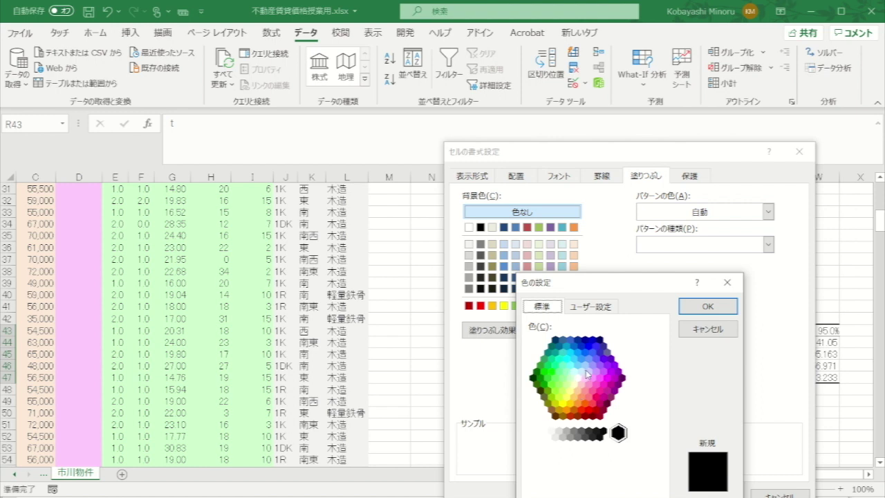
{"action": "left_click", "coordinate": [586, 374]}
{"action": "left_click", "coordinate": [707, 305]}
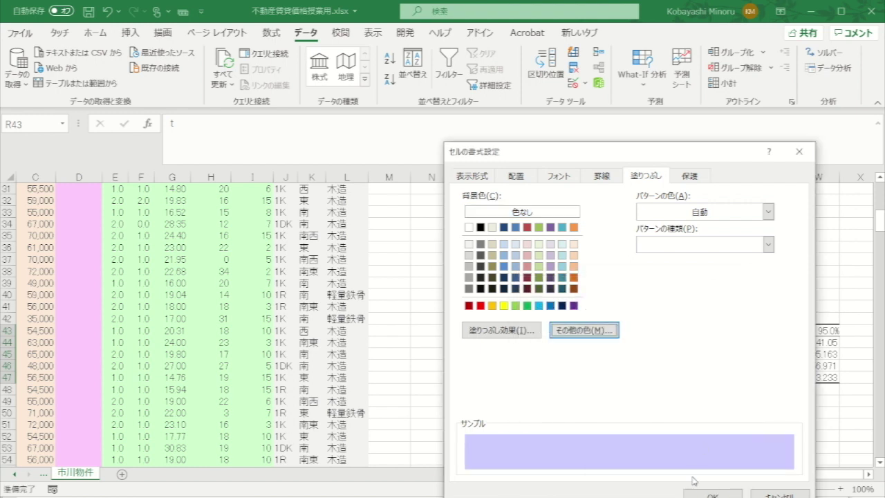
{"action": "left_click", "coordinate": [712, 494]}
{"action": "left_click", "coordinate": [675, 423]}
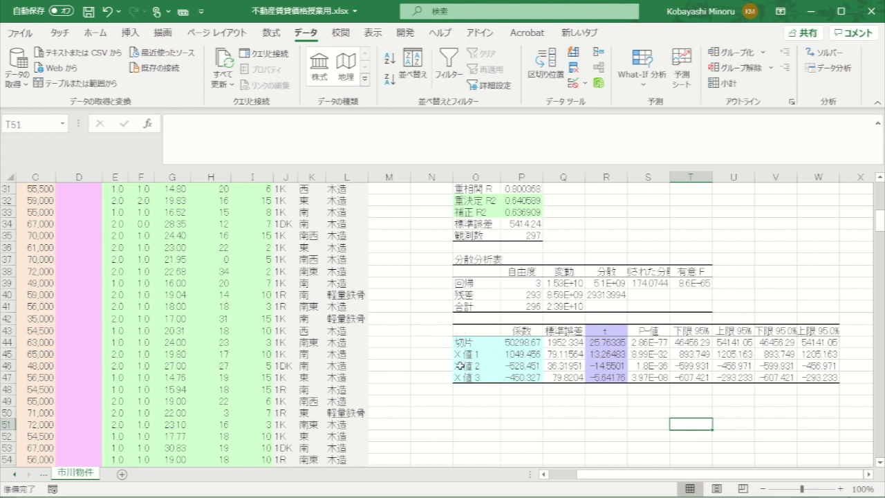
Step: Examine the coefficients of X値 1, X値 2 and X値 3 in the second output against the data column headings and the first output
{"action": "left_click", "coordinate": [522, 354]}
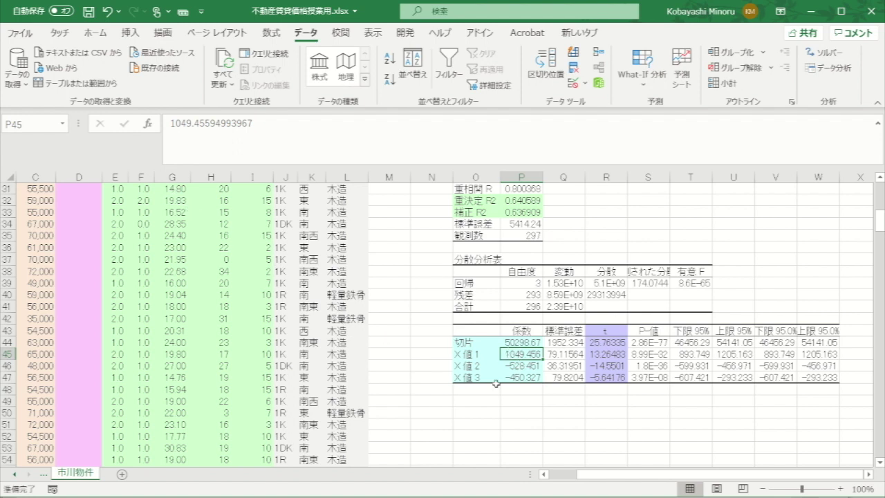
{"action": "left_click", "coordinate": [529, 365]}
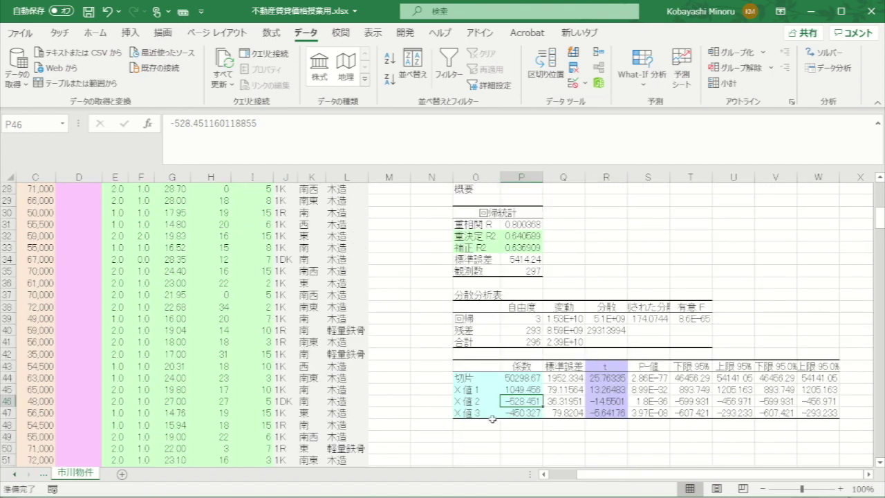
{"action": "left_click", "coordinate": [528, 413]}
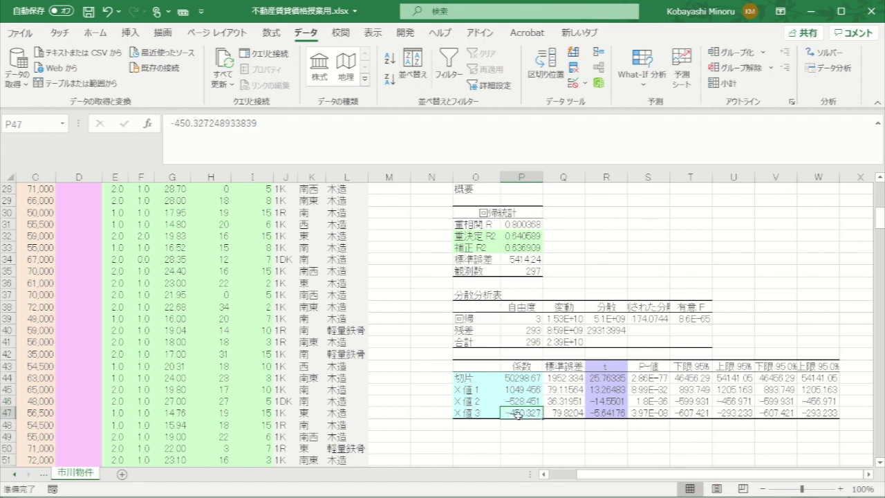
{"action": "scroll", "coordinate": [507, 411], "scroll_direction": "up", "scroll_amount": 9}
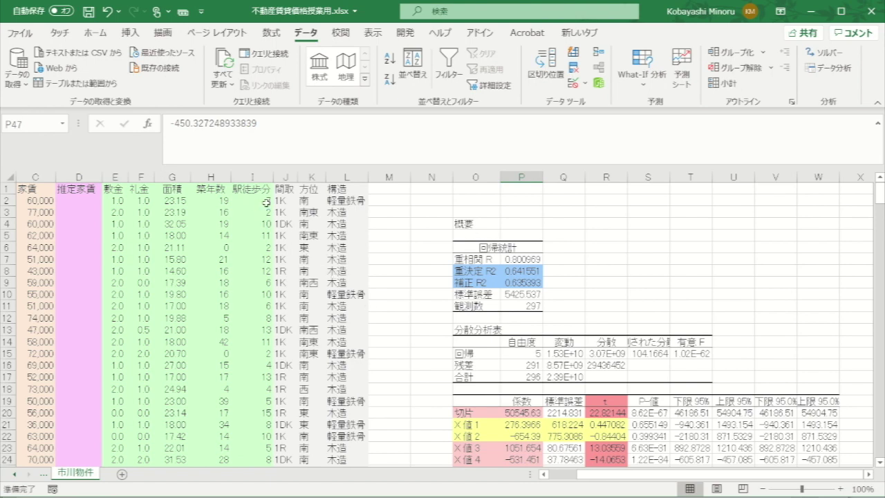
{"action": "scroll", "coordinate": [464, 336], "scroll_direction": "down", "scroll_amount": 7}
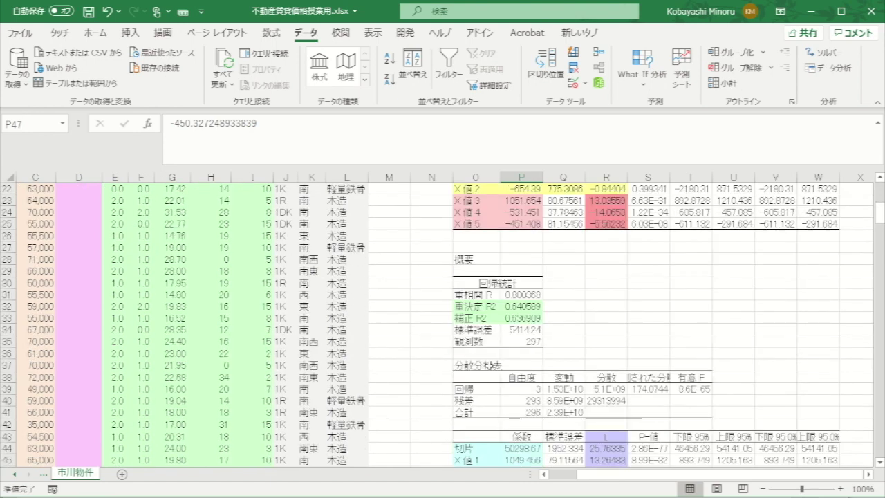
{"action": "scroll", "coordinate": [574, 346], "scroll_direction": "down", "scroll_amount": 3}
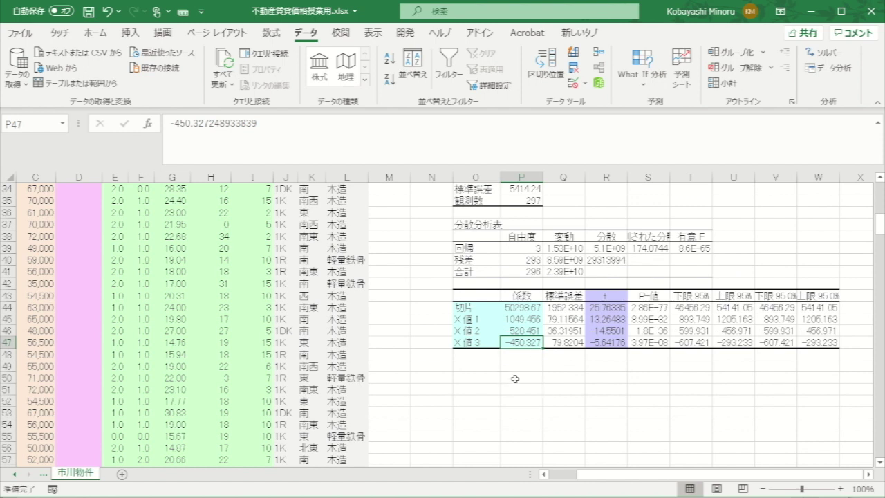
Step: Enter the label 推計家賃 in cell O50 below the second coefficient table
{"action": "left_click", "coordinate": [464, 378]}
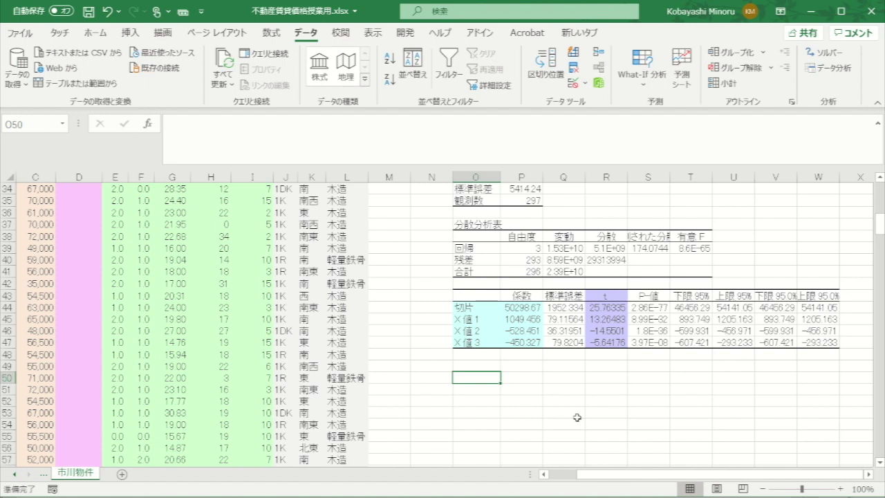
{"action": "type", "text": "su"}
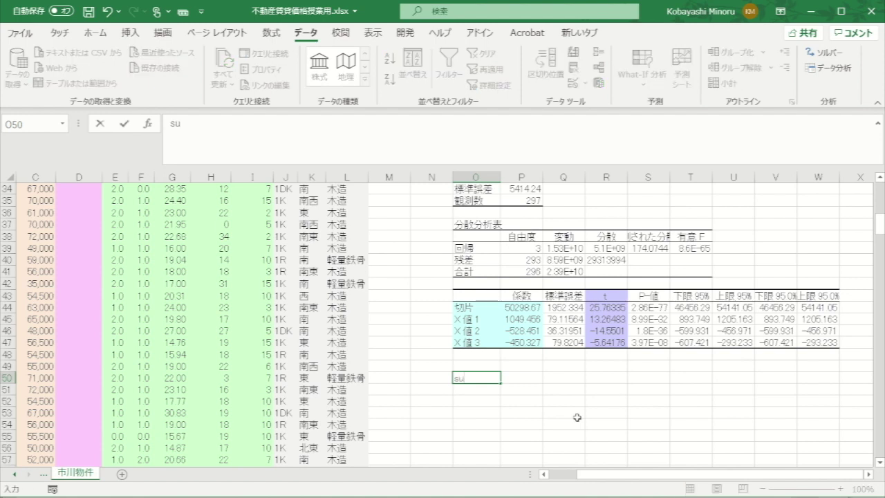
{"action": "key", "text": "BackSpace"}
{"action": "key", "text": "BackSpace"}
{"action": "key", "text": "Zenkaku_Hankaku"}
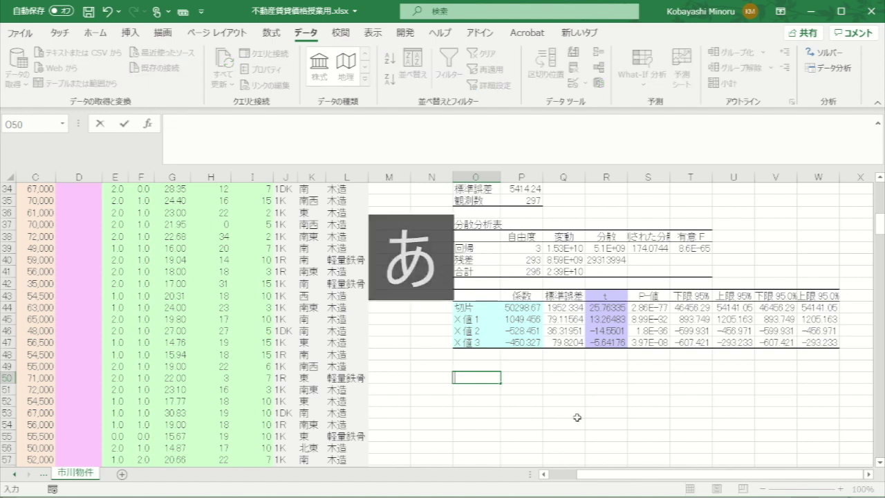
{"action": "type", "text": "suikei"}
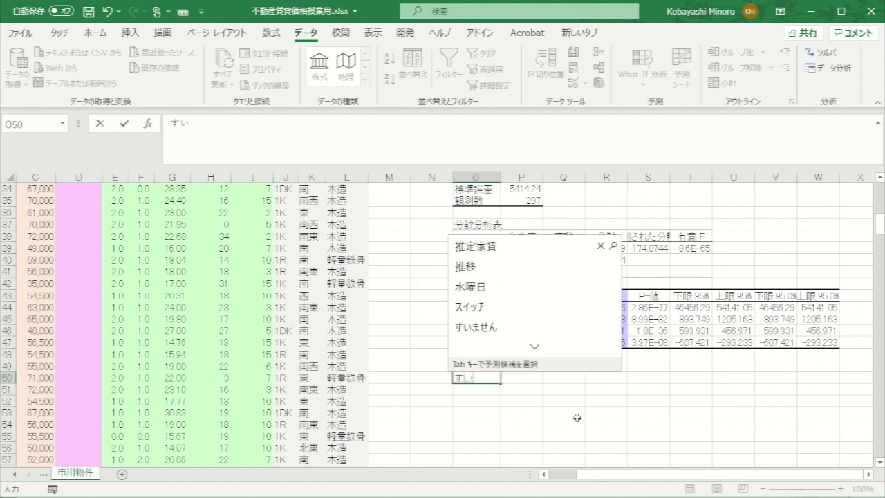
{"action": "type", "text": "yatinn"}
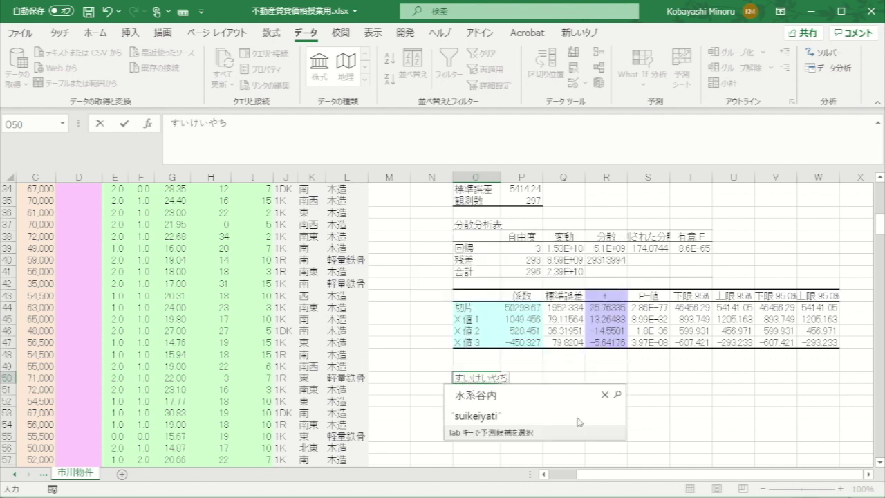
{"action": "key", "text": "space"}
{"action": "key", "text": "Return"}
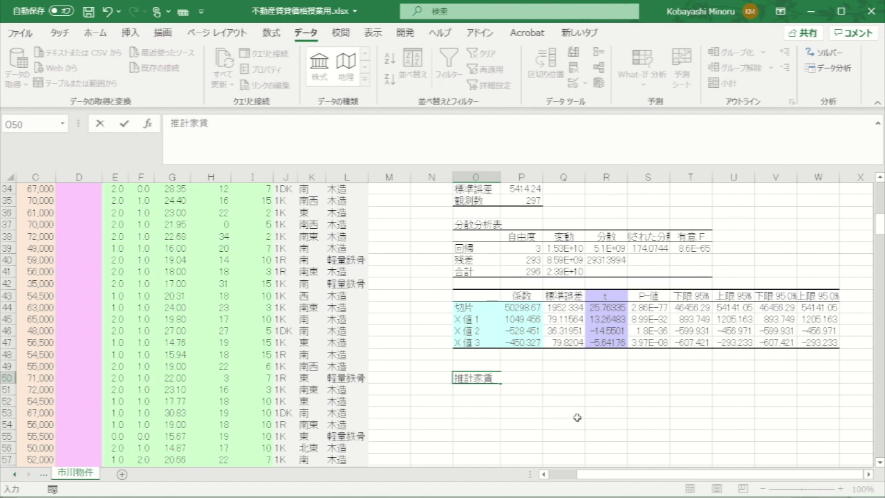
{"action": "key", "text": "Return"}
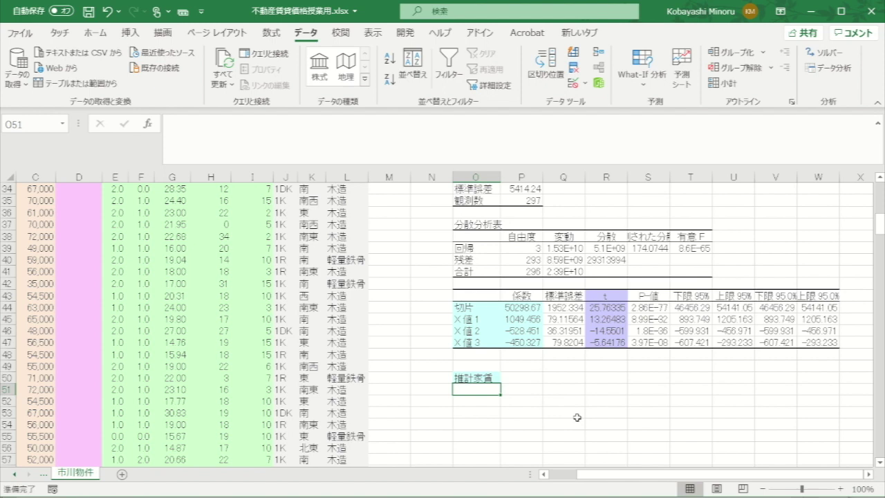
Step: Enter the labels 面積 in cell O51 and 築年数 in cell O52 below 推計家賃
{"action": "type", "text": "menseki"}
{"action": "key", "text": "space"}
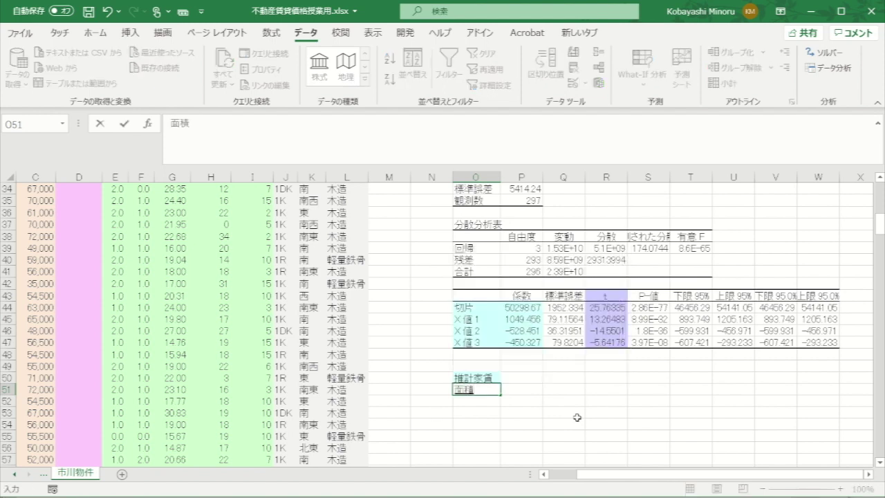
{"action": "key", "text": "Return"}
{"action": "key", "text": "Return"}
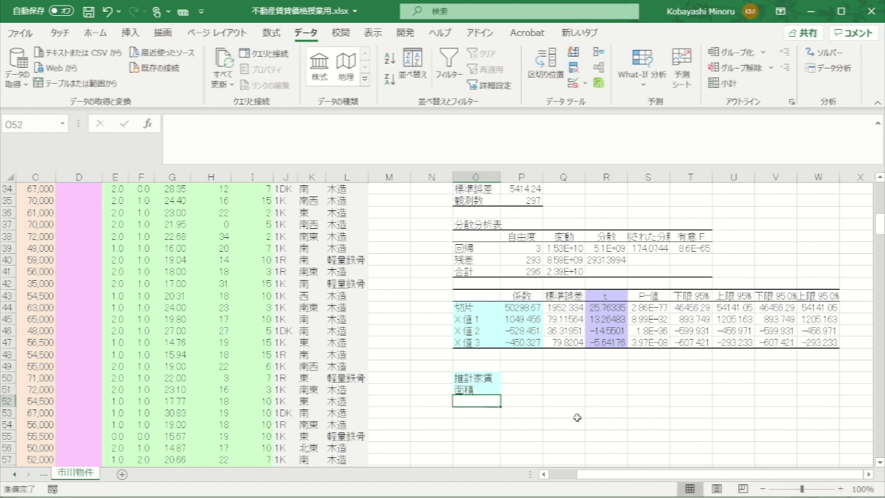
{"action": "type", "text": "tikunennsuu"}
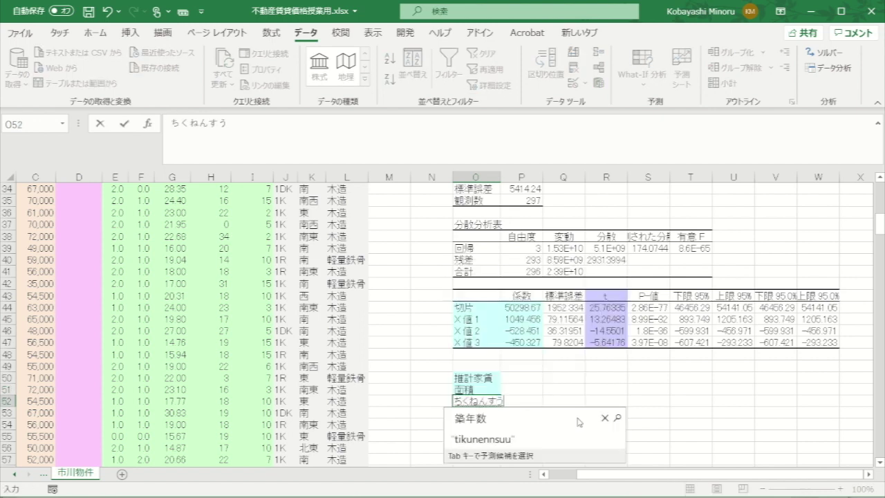
{"action": "key", "text": "space"}
{"action": "key", "text": "Return"}
{"action": "key", "text": "Return"}
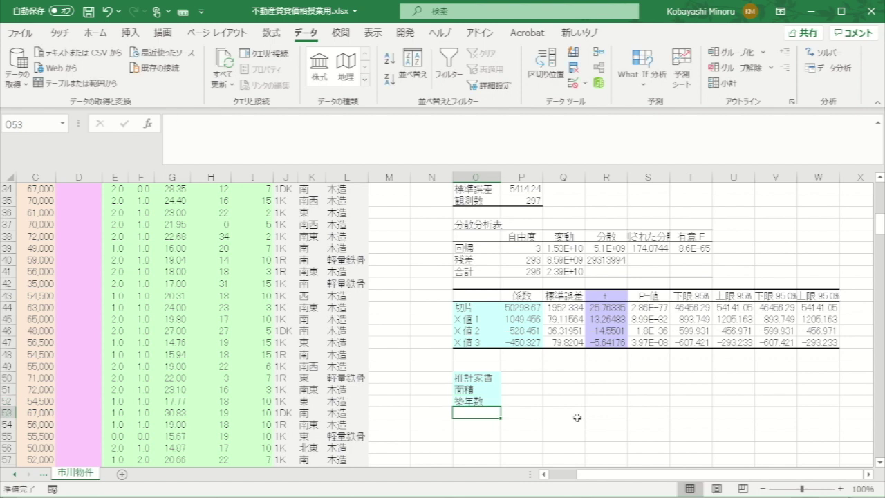
Step: Enter the label 駅徒歩分数 in cell O53 below 築年数
{"action": "type", "text": "ekito"}
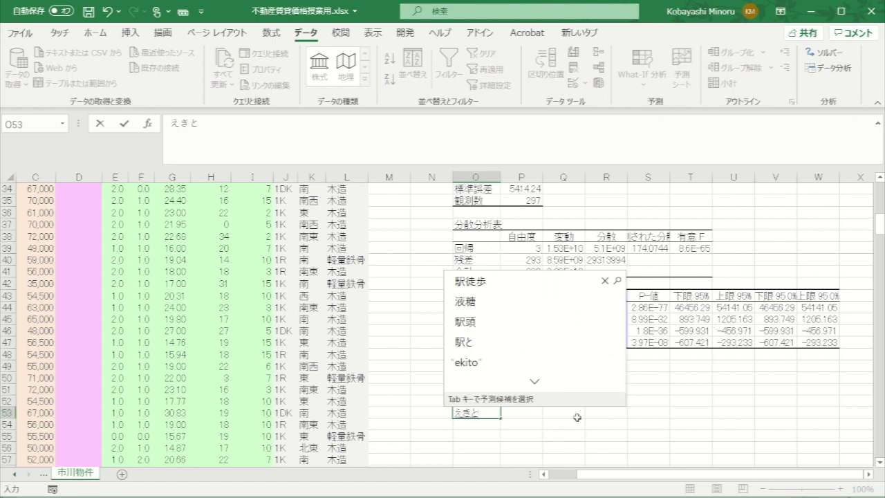
{"action": "type", "text": "hofunns"}
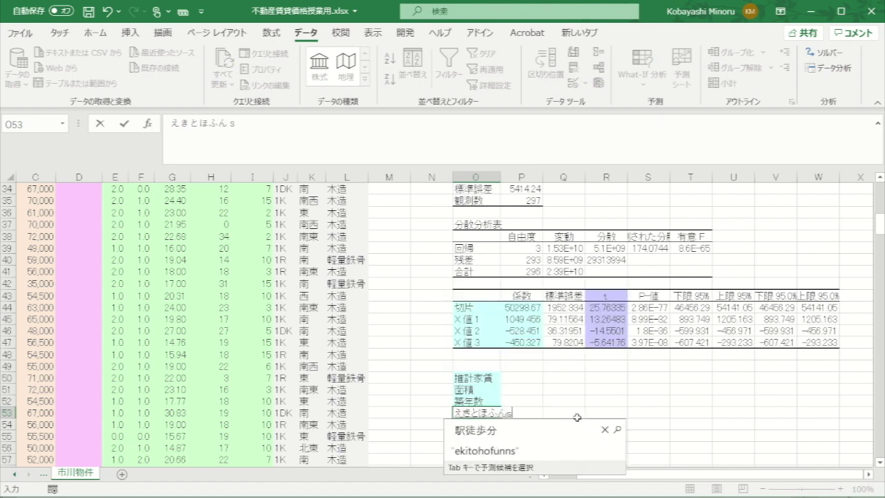
{"action": "type", "text": "u"}
{"action": "key", "text": "space"}
{"action": "key", "text": "Return"}
{"action": "key", "text": "Return"}
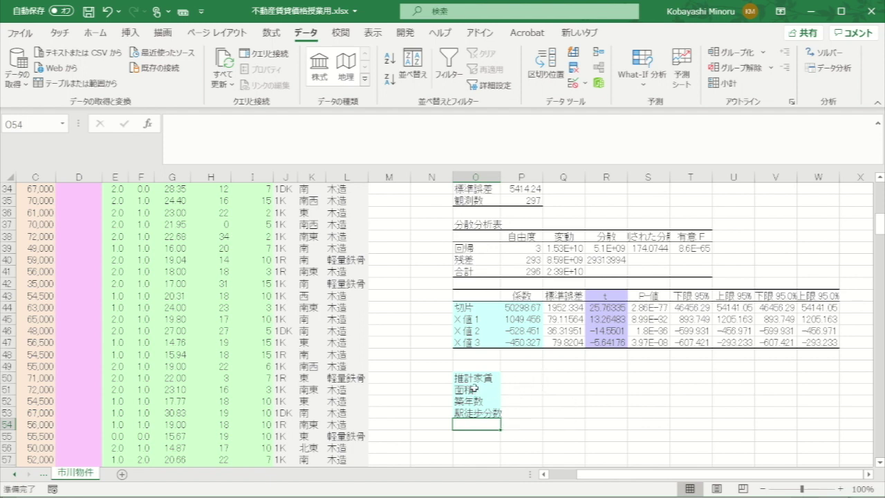
Step: Fill the labels 面積, 築年数 and 駅徒歩分数 (O51:O53) with light green
{"action": "left_click_drag", "start_coordinate": [477, 391], "coordinate": [475, 416]}
{"action": "right_click", "coordinate": [476, 416]}
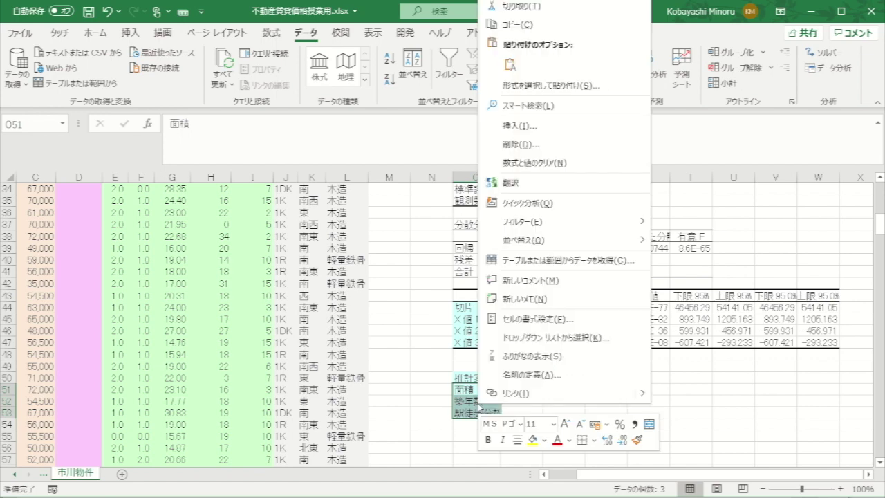
{"action": "left_click", "coordinate": [529, 319]}
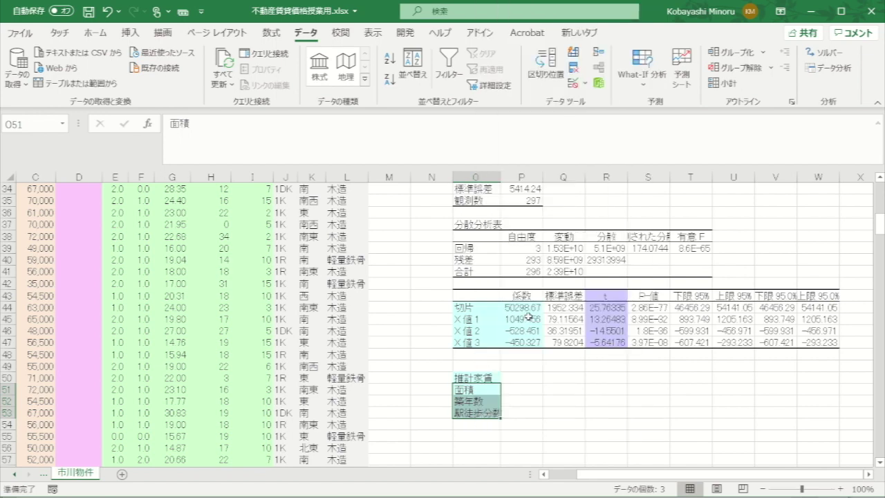
{"action": "left_click", "coordinate": [482, 311]}
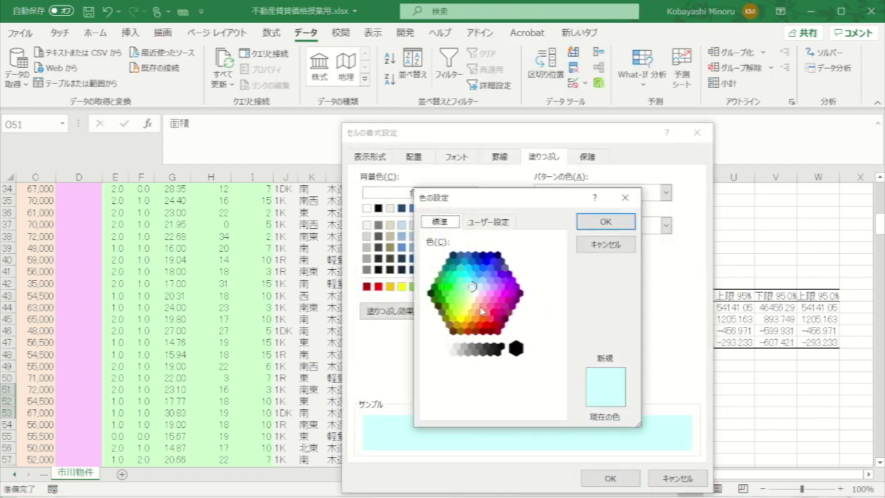
{"action": "left_click", "coordinate": [460, 292]}
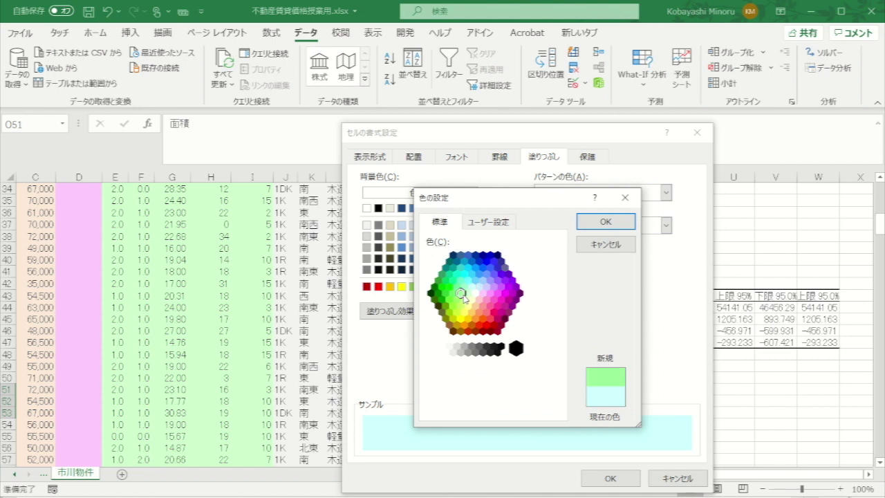
{"action": "left_click", "coordinate": [600, 222]}
{"action": "left_click", "coordinate": [609, 478]}
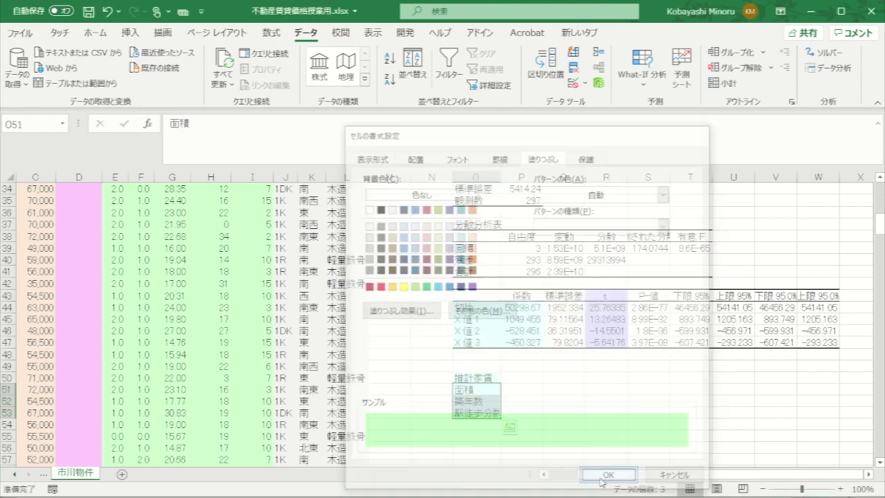
Step: Fill the 推計家賃 label cell (O50) with light pink
{"action": "left_click", "coordinate": [477, 379]}
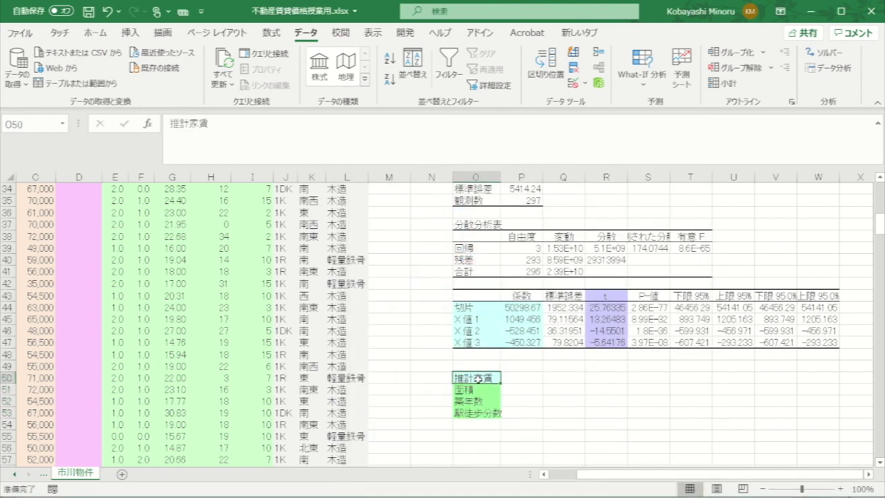
{"action": "right_click", "coordinate": [477, 379]}
{"action": "key", "text": "Escape"}
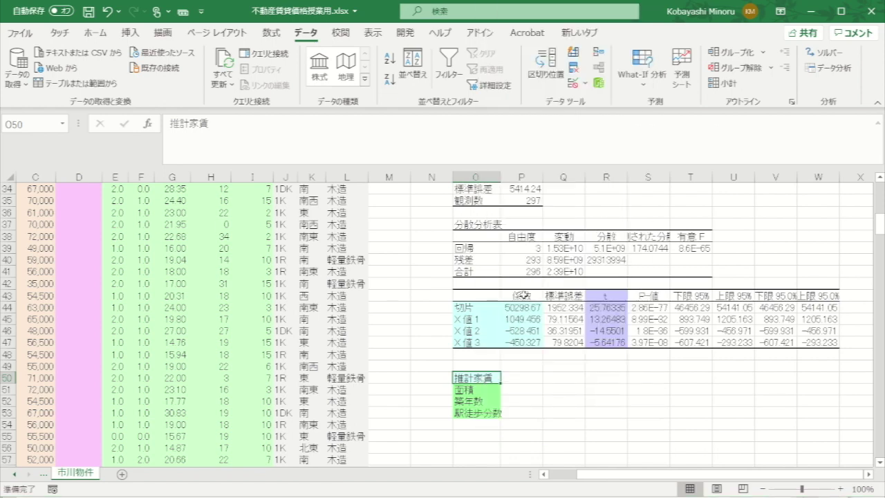
{"action": "left_click", "coordinate": [479, 288]}
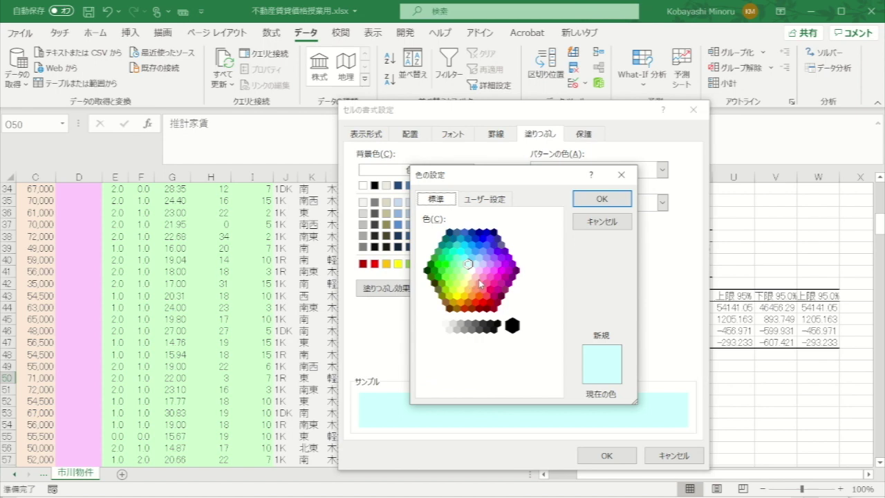
{"action": "left_click", "coordinate": [476, 277]}
{"action": "left_click", "coordinate": [596, 200]}
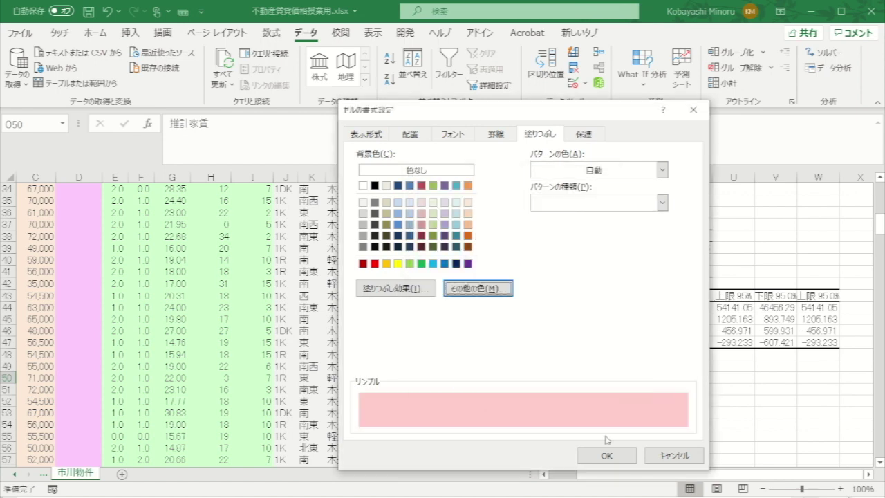
{"action": "left_click", "coordinate": [607, 455]}
{"action": "left_click", "coordinate": [630, 412]}
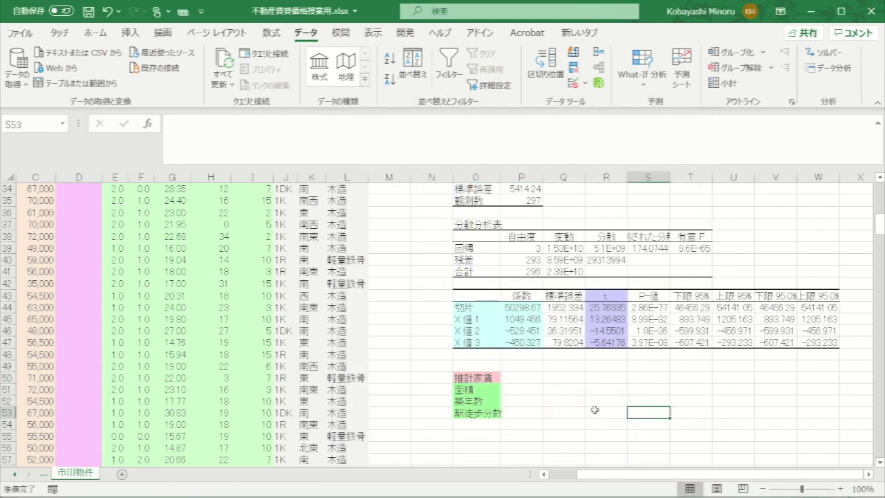
Step: Begin the estimated rent formula in cell P50 with the intercept coefficient, =P44, in half-width input mode
{"action": "left_click", "coordinate": [522, 376]}
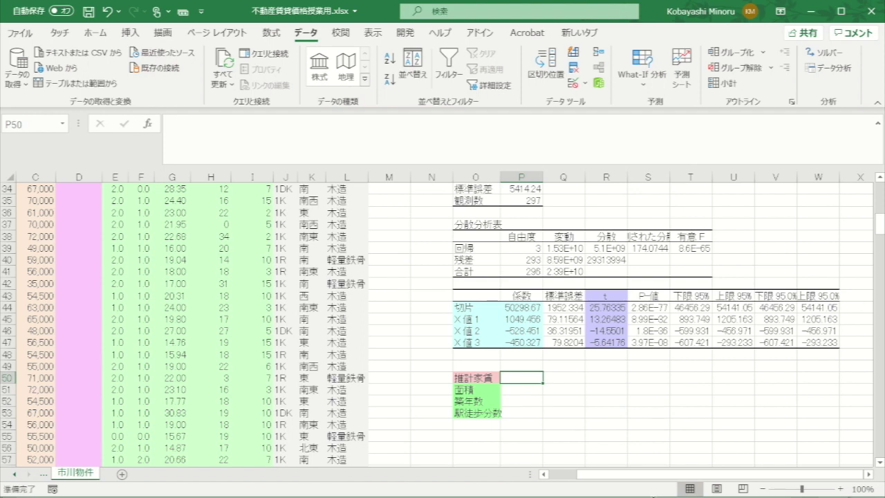
{"action": "type", "text": "="}
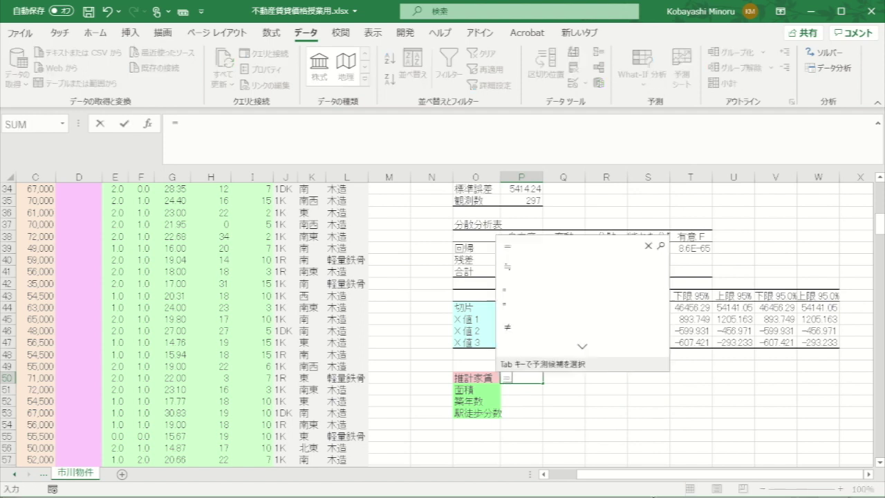
{"action": "key", "text": "BackSpace"}
{"action": "key", "text": "Zenkaku_Hankaku"}
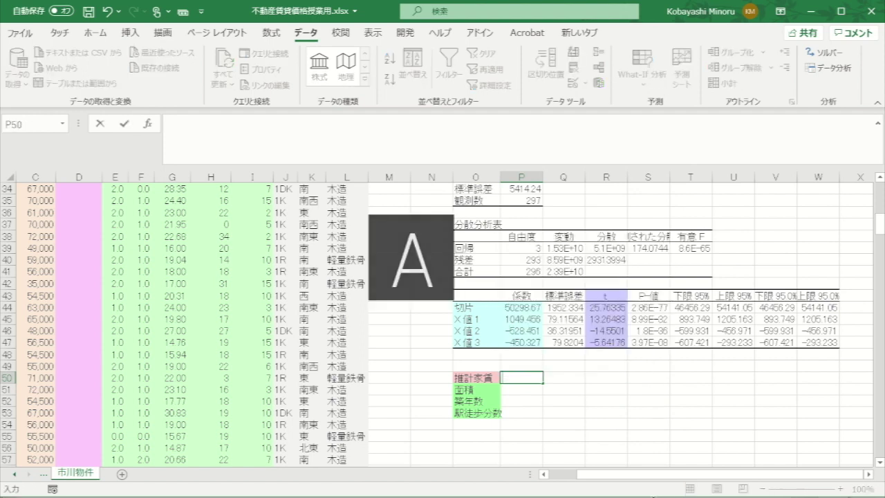
{"action": "type", "text": "="}
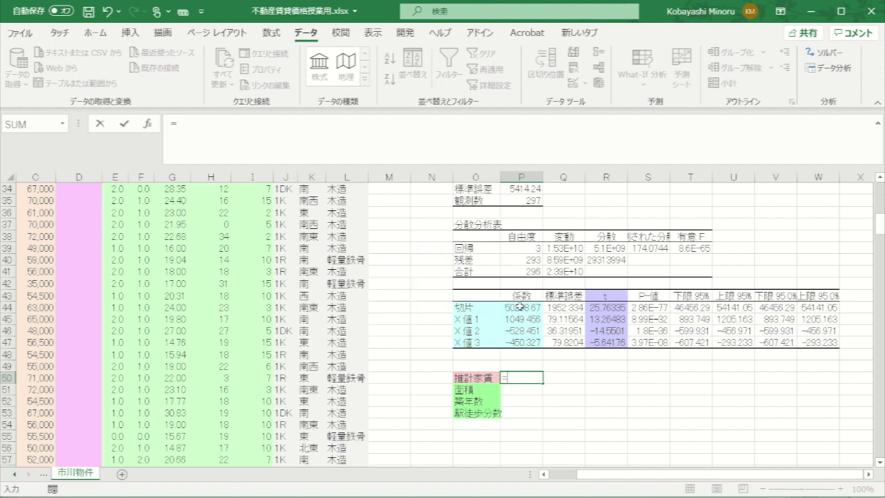
{"action": "left_click", "coordinate": [519, 308]}
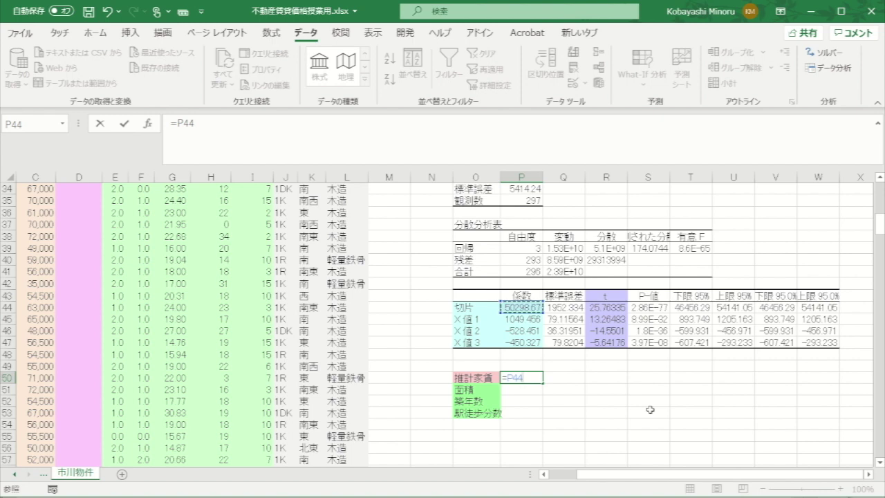
Step: Add the X値 1 coefficient multiplied by the 面積 cell (+P45*P51) to the rent formula
{"action": "type", "text": "+"}
{"action": "left_click", "coordinate": [522, 321]}
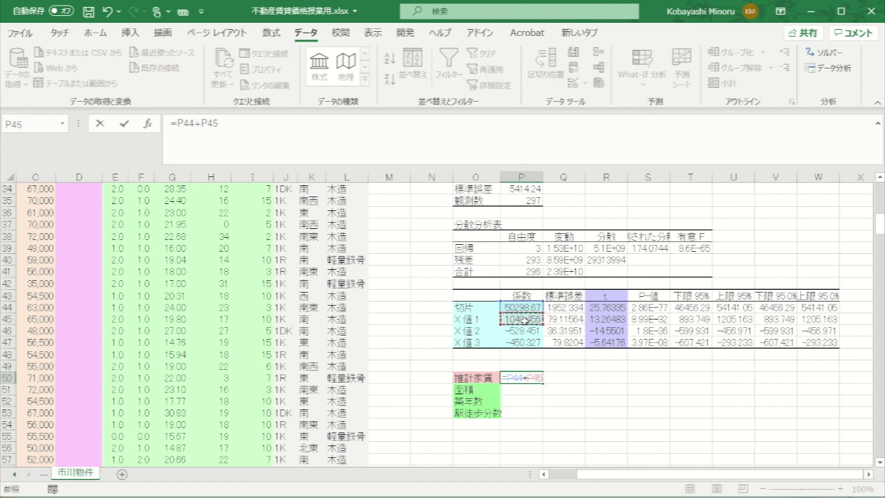
{"action": "key", "text": "F8"}
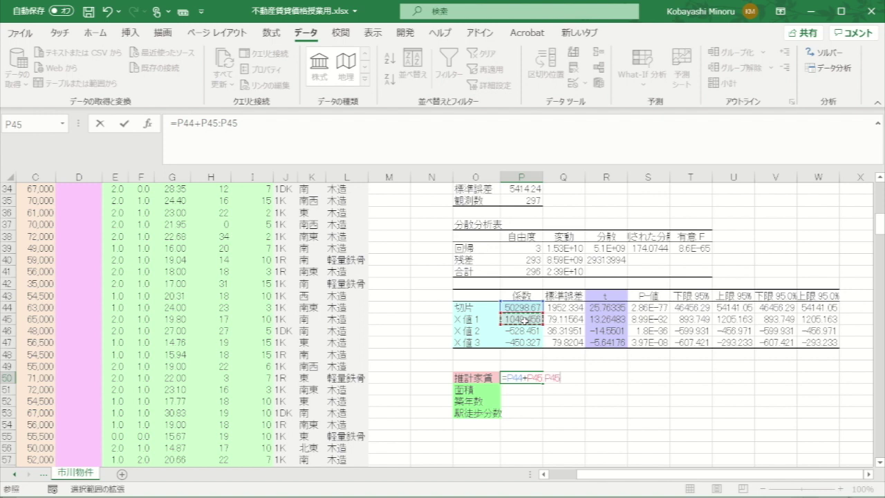
{"action": "key", "text": "BackSpace"}
{"action": "key", "text": "BackSpace"}
{"action": "key", "text": "BackSpace"}
{"action": "key", "text": "BackSpace"}
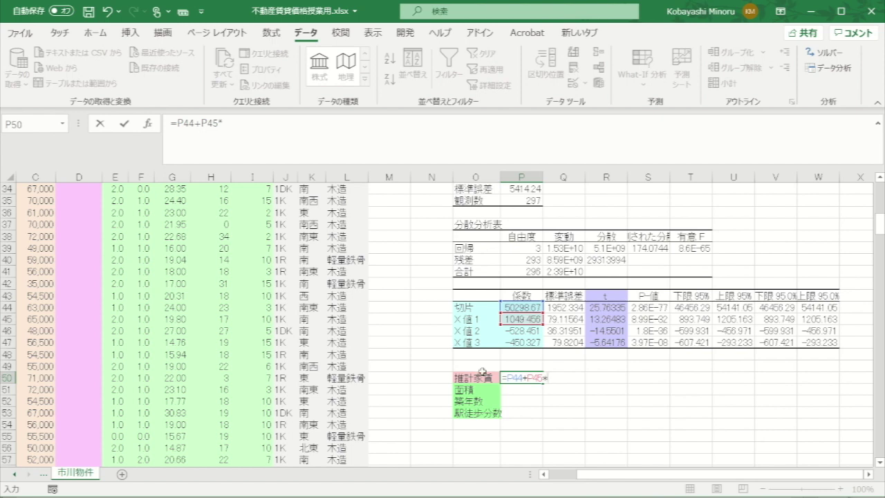
{"action": "left_click", "coordinate": [508, 387]}
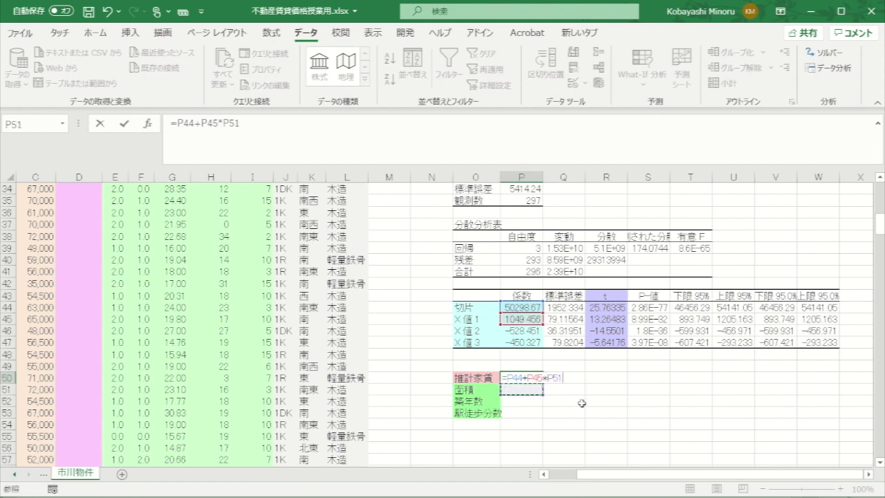
Step: Complete the rent formula with the 築年数 and 駅徒歩分数 terms, +P46*P52+P47*P53
{"action": "type", "text": "+"}
{"action": "left_click", "coordinate": [518, 332]}
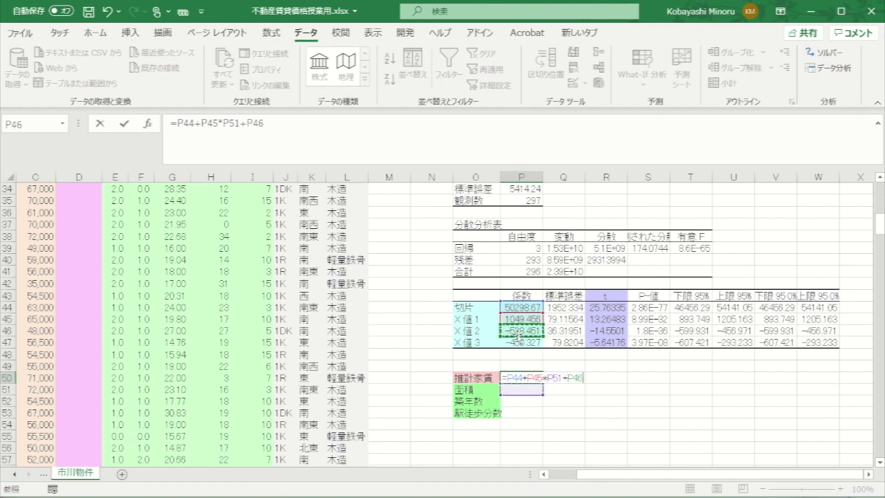
{"action": "type", "text": "*"}
{"action": "left_click", "coordinate": [513, 401]}
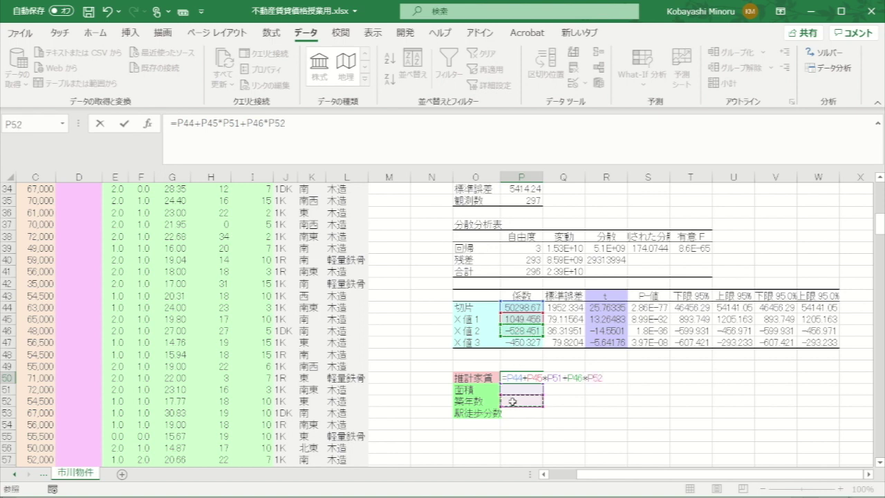
{"action": "type", "text": "+"}
{"action": "left_click", "coordinate": [533, 342]}
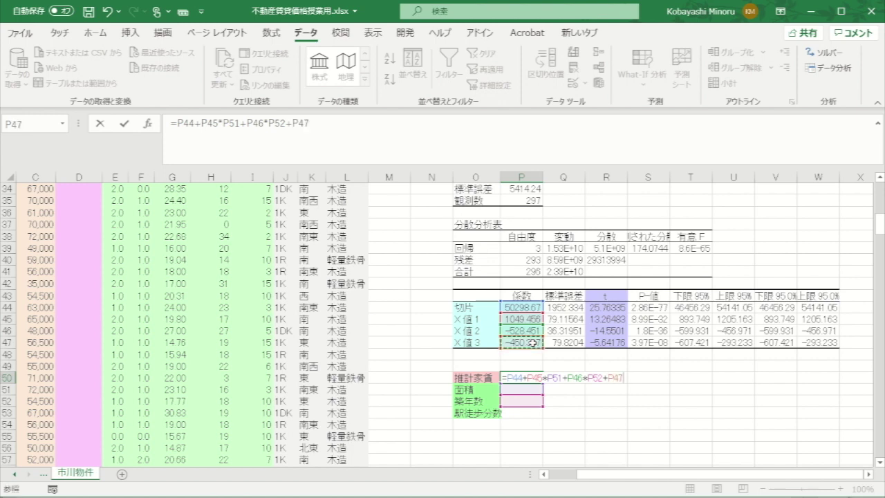
{"action": "type", "text": "*"}
{"action": "left_click", "coordinate": [520, 413]}
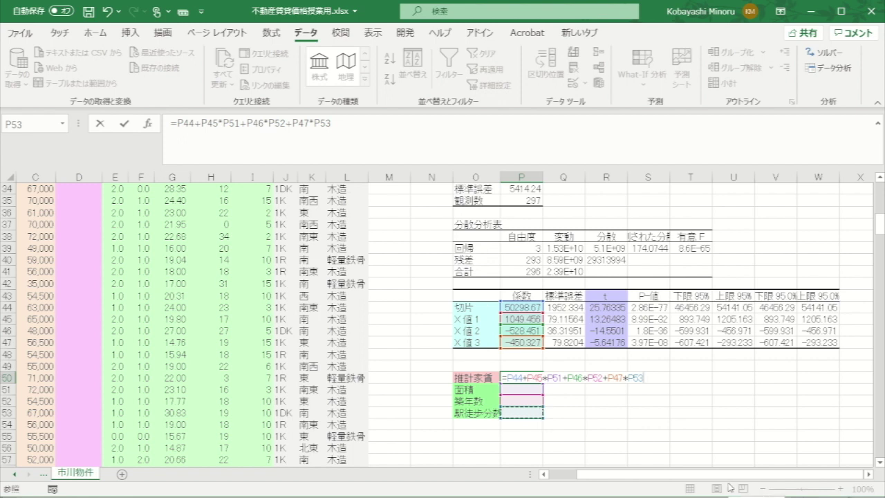
{"action": "key", "text": "Return"}
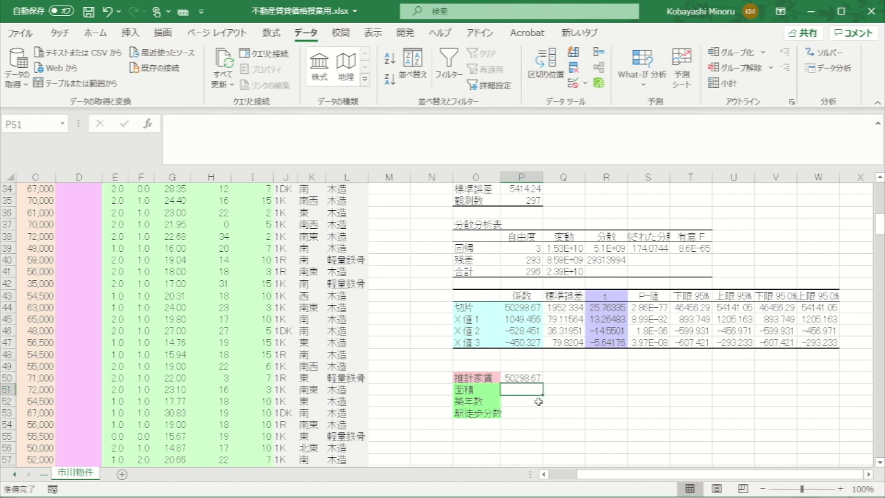
Step: Enter 25 for 面積 in P51 and 10 for 築年数 in P52
{"action": "type", "text": "25"}
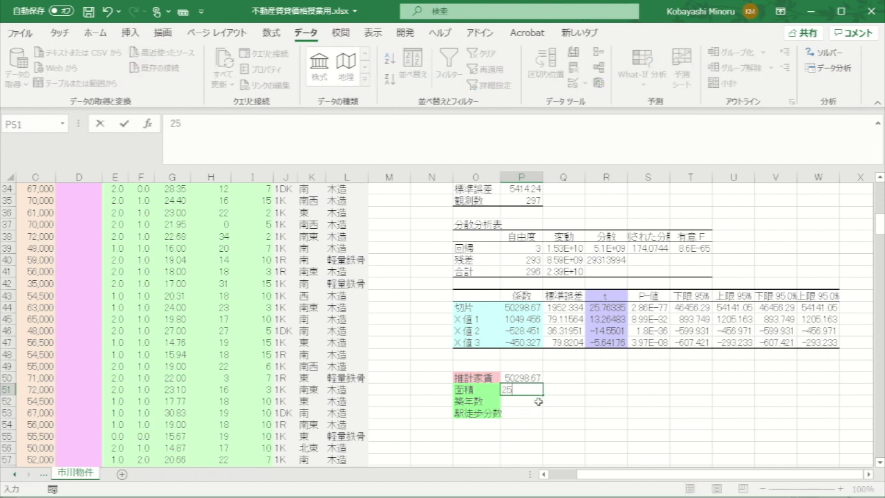
{"action": "key", "text": "Return"}
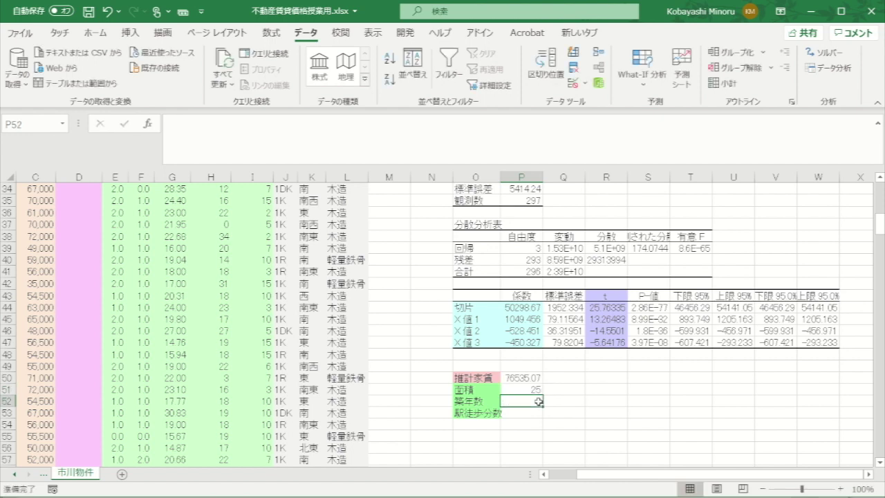
{"action": "type", "text": "10"}
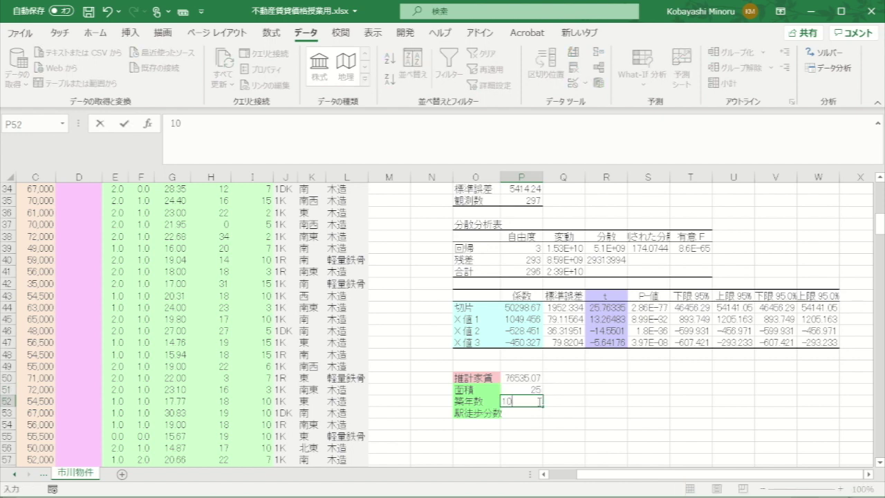
{"action": "key", "text": "Return"}
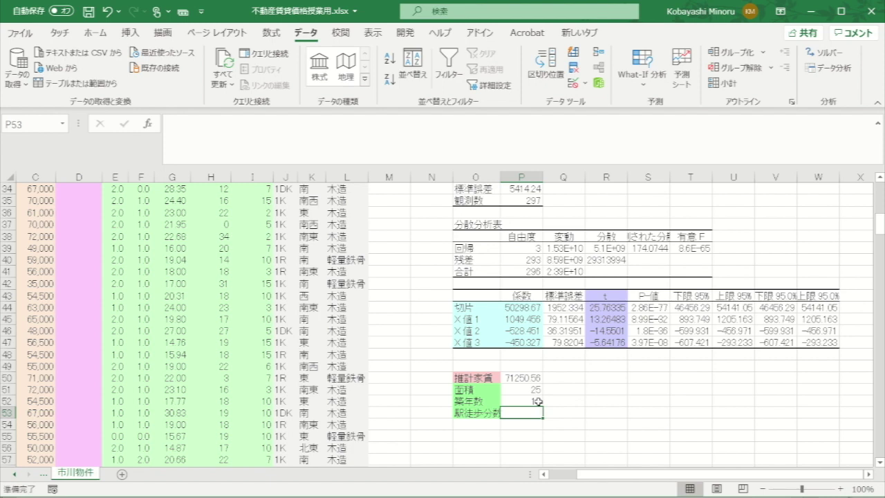
Step: Enter 8 for 駅徒歩分数 in P53 and format the 推計家賃 result in P50 as 数値 with 0 decimal places
{"action": "type", "text": "8"}
{"action": "key", "text": "Return"}
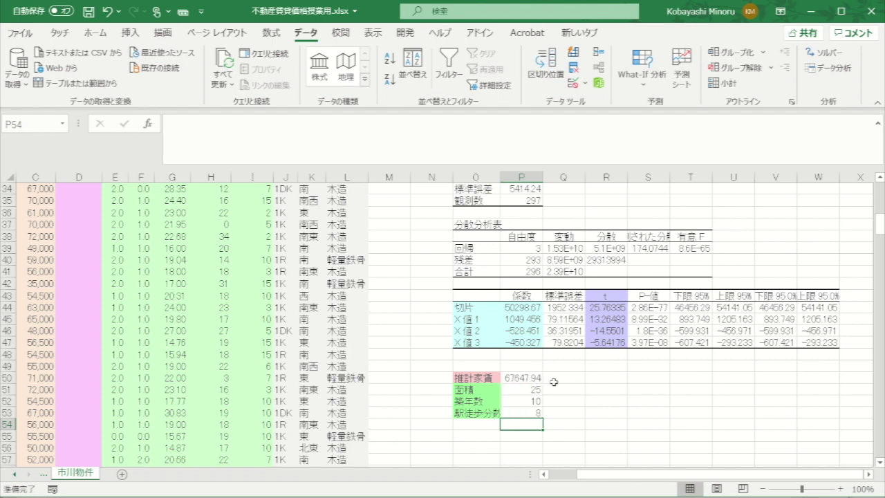
{"action": "left_click", "coordinate": [527, 379]}
{"action": "right_click", "coordinate": [529, 380]}
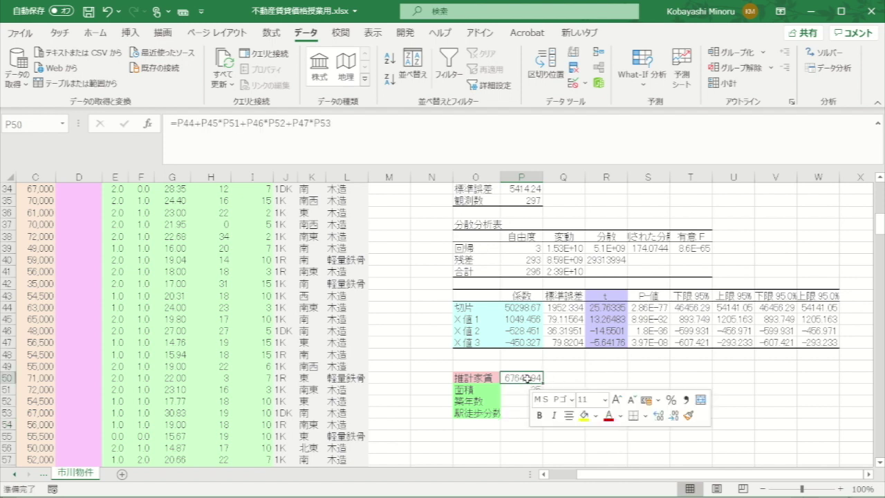
{"action": "left_click", "coordinate": [566, 296]}
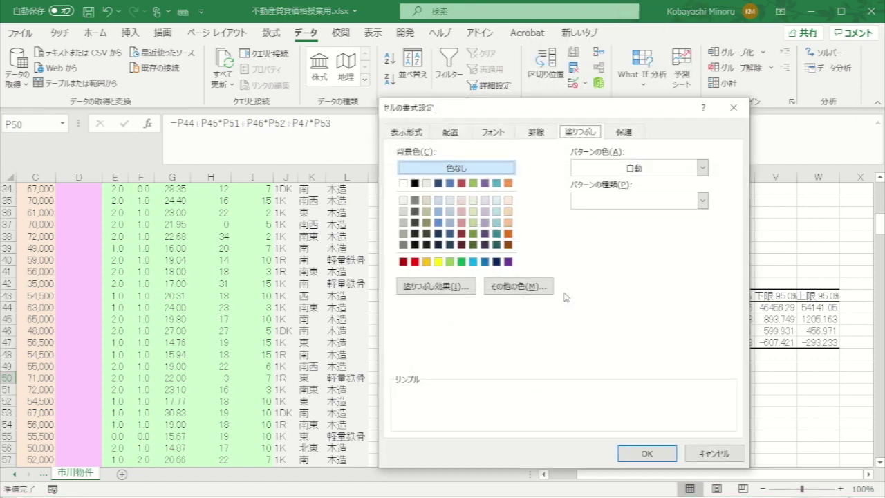
{"action": "left_click", "coordinate": [402, 136]}
{"action": "left_click", "coordinate": [401, 176]}
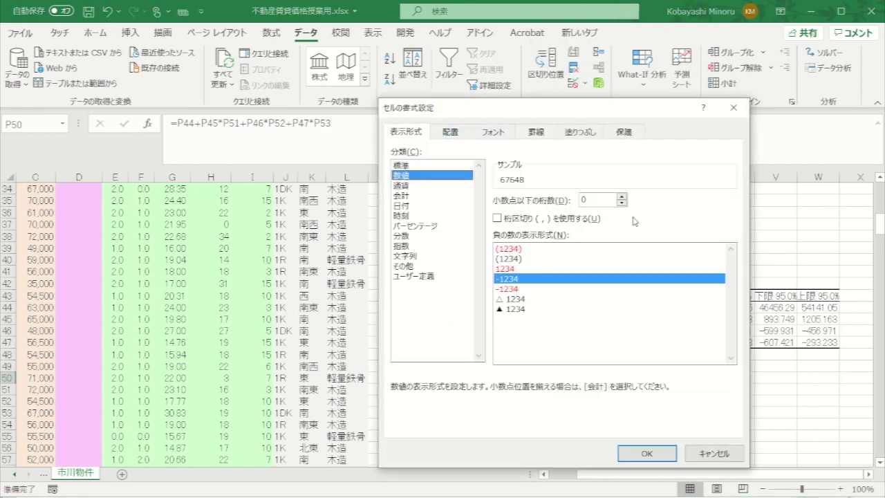
{"action": "left_click", "coordinate": [646, 453]}
{"action": "left_click", "coordinate": [635, 422]}
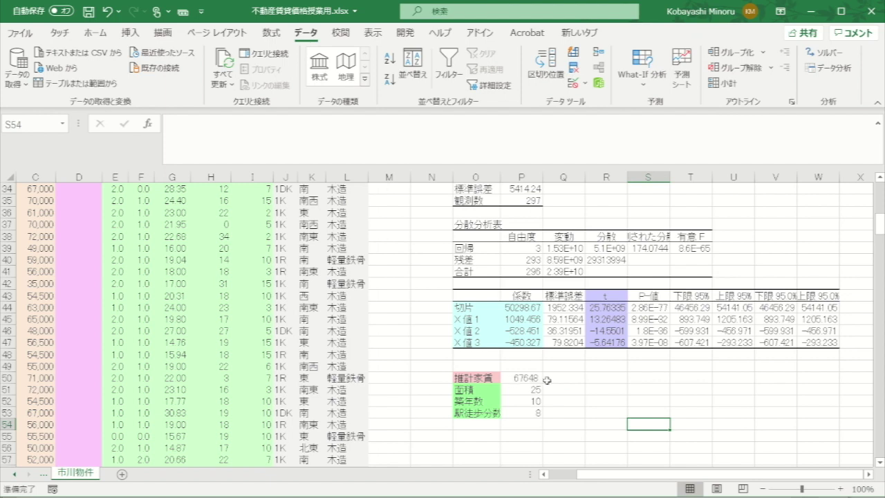
Step: Fill the 推計家賃 value cell P50 with a custom light pink background colour
{"action": "left_click", "coordinate": [520, 379]}
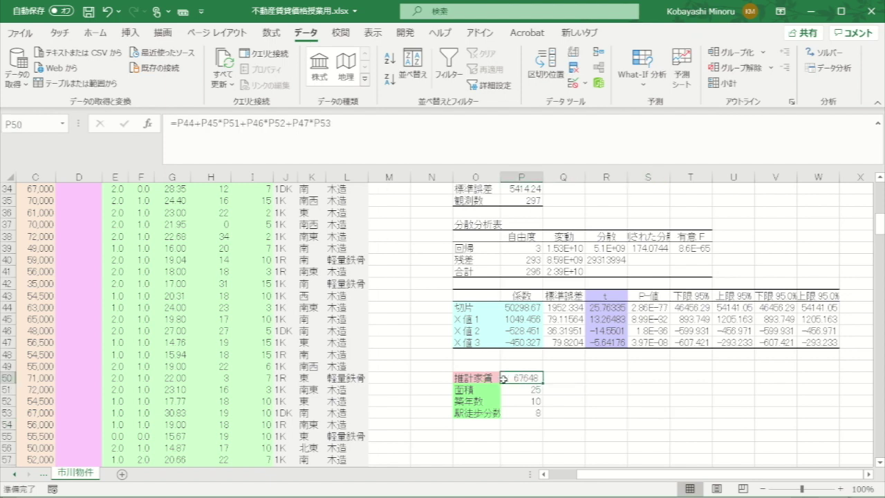
{"action": "right_click", "coordinate": [523, 378]}
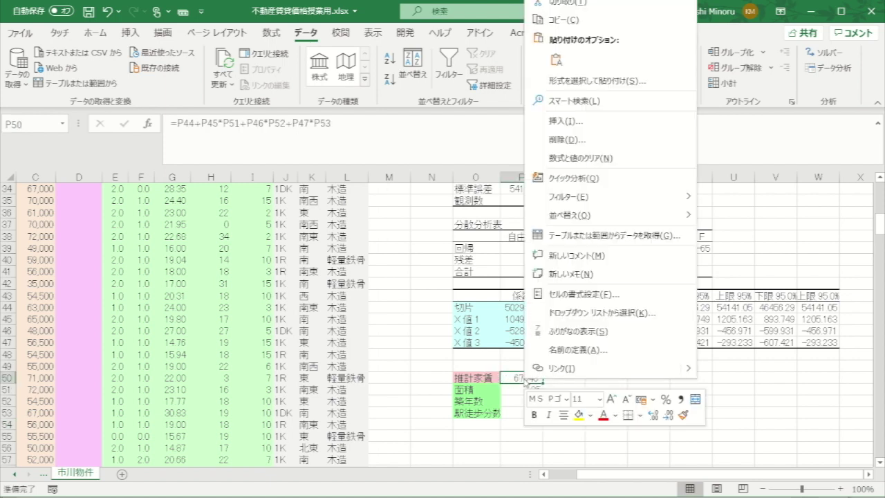
{"action": "left_click", "coordinate": [562, 294]}
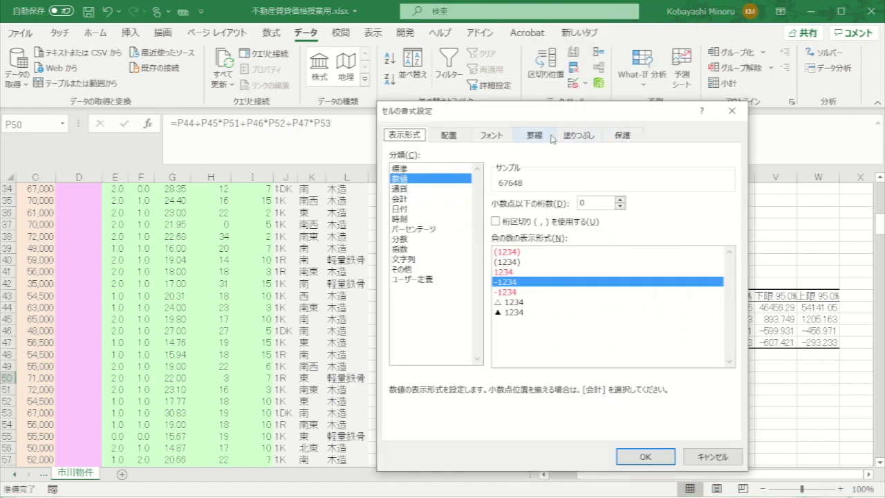
{"action": "left_click", "coordinate": [573, 137]}
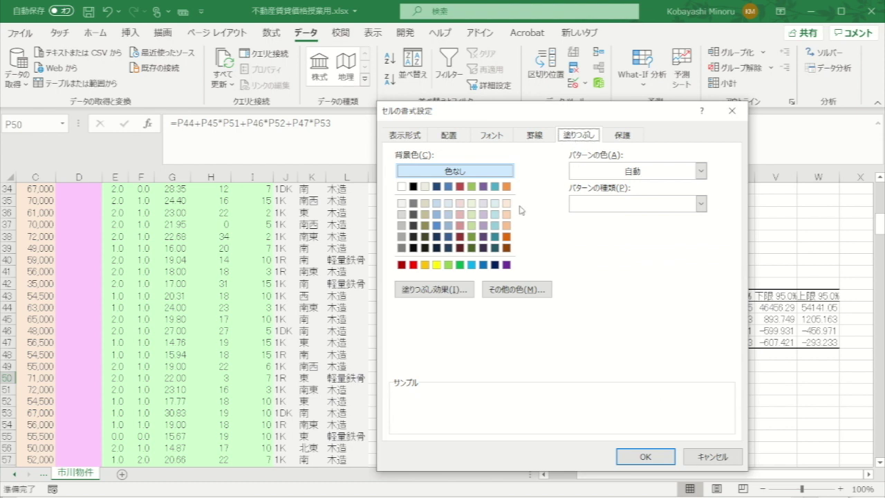
{"action": "left_click", "coordinate": [519, 290]}
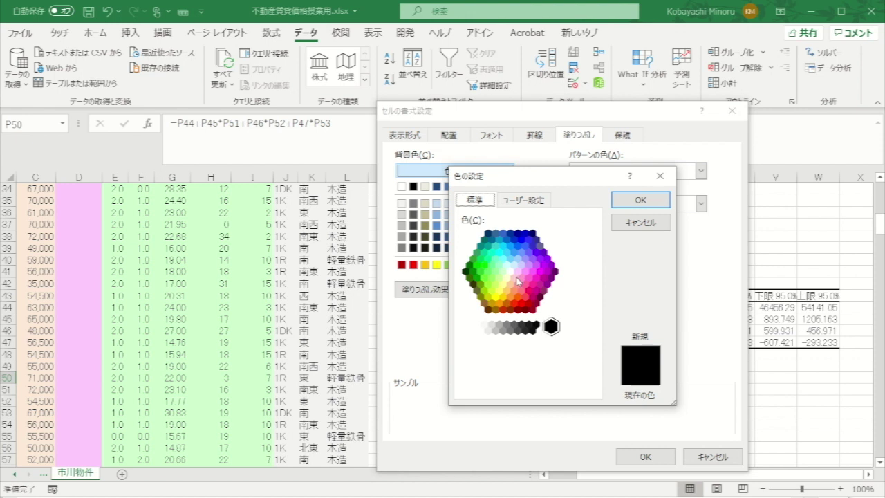
{"action": "left_click", "coordinate": [518, 281]}
{"action": "left_click", "coordinate": [640, 200]}
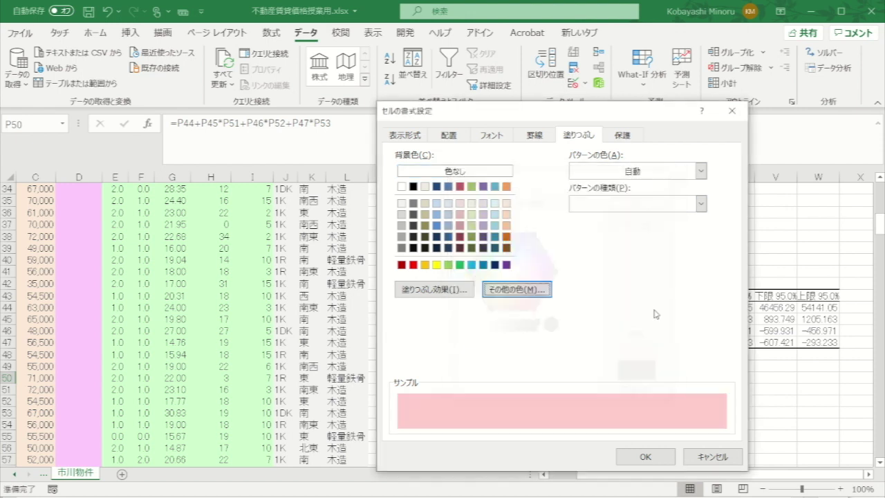
{"action": "left_click", "coordinate": [645, 456]}
{"action": "left_click", "coordinate": [662, 412]}
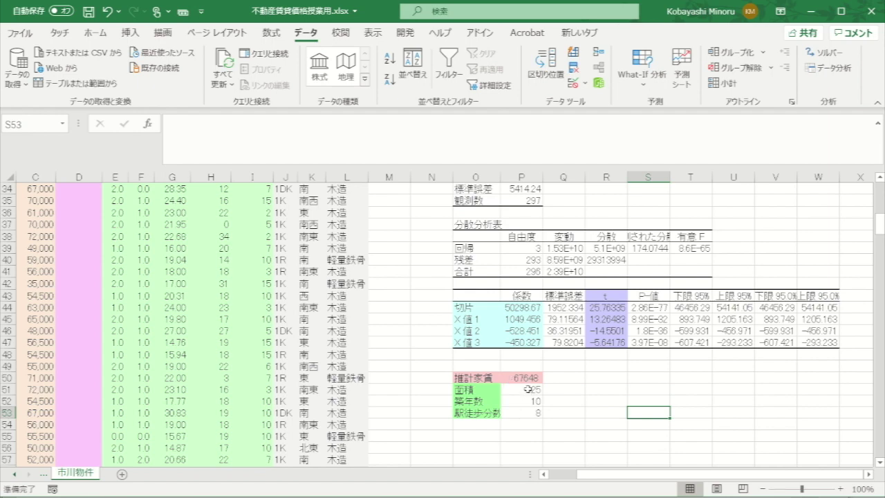
Step: Fill the input value cells P51:P53 with a custom light blue background colour
{"action": "left_click_drag", "start_coordinate": [528, 390], "coordinate": [527, 412]}
{"action": "right_click", "coordinate": [529, 399]}
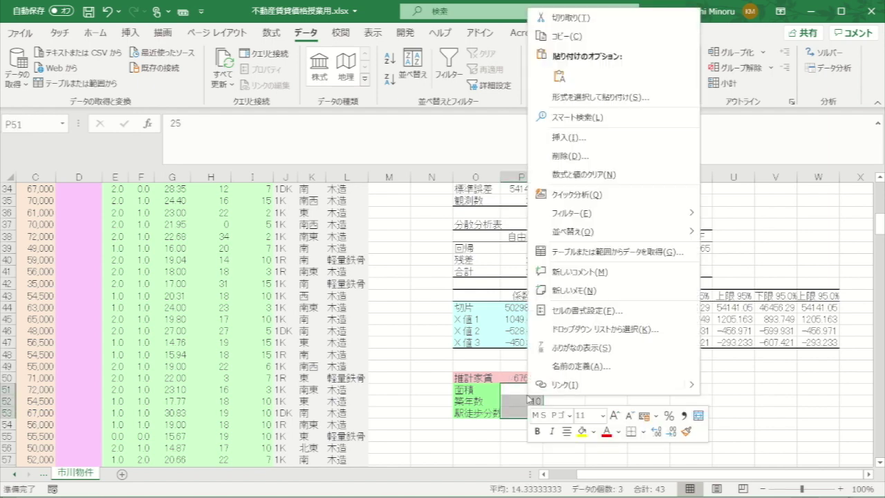
{"action": "left_click", "coordinate": [567, 312]}
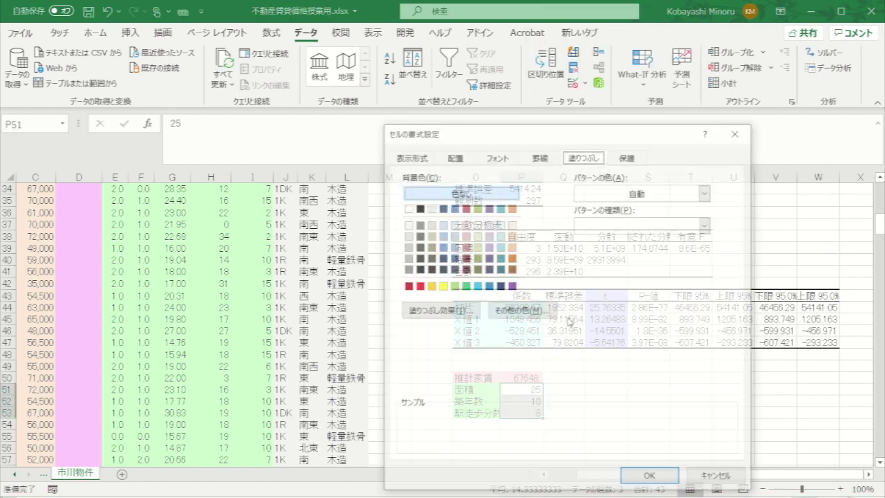
{"action": "left_click", "coordinate": [545, 308]}
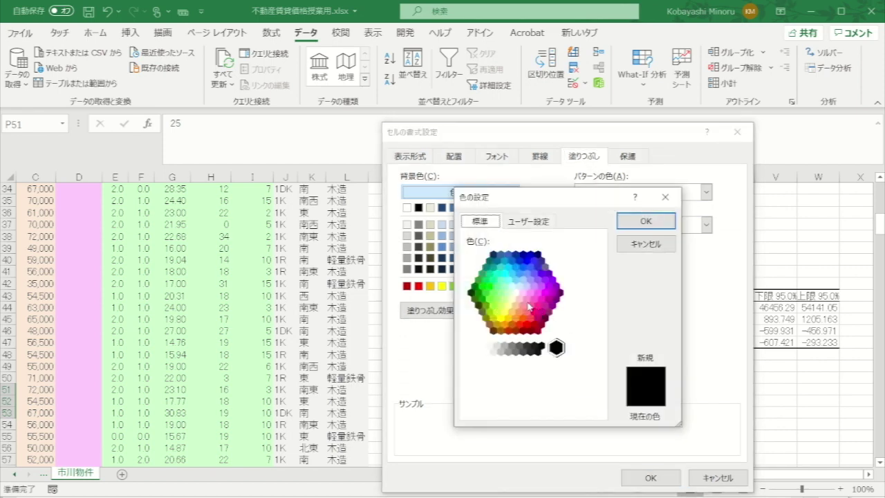
{"action": "left_click", "coordinate": [520, 286]}
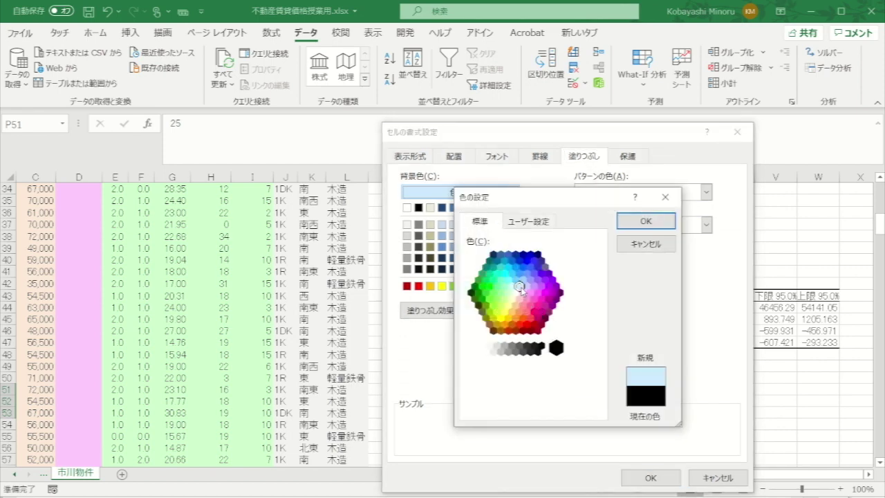
{"action": "left_click", "coordinate": [640, 221]}
{"action": "left_click", "coordinate": [650, 477]}
{"action": "left_click", "coordinate": [668, 403]}
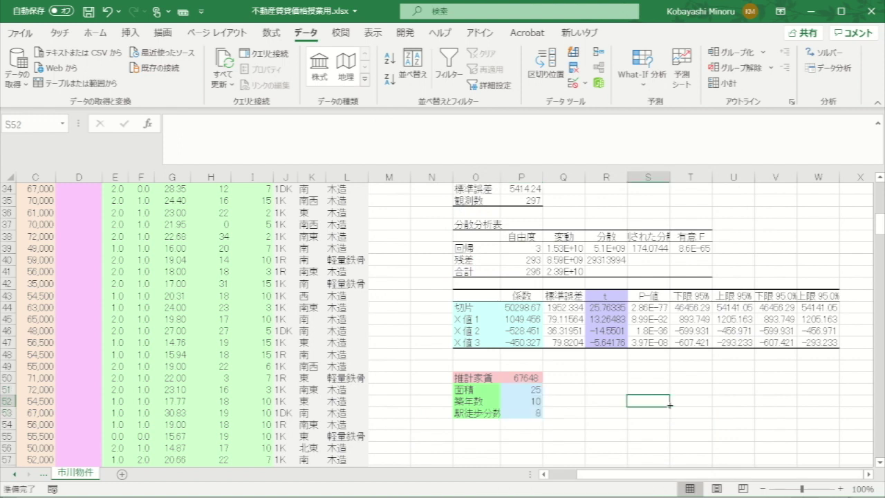
Step: Change the sample values to 40 for 面積, 15 for 築年数 and 10 for 駅徒歩分数
{"action": "left_click", "coordinate": [533, 391]}
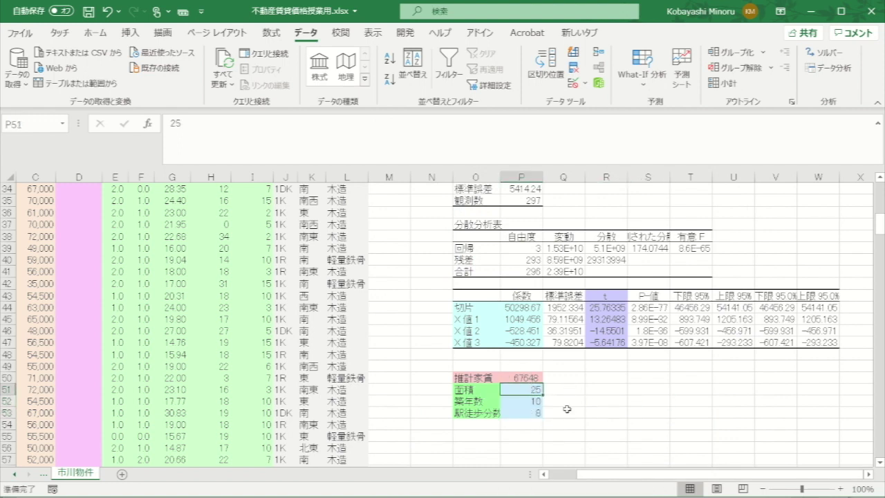
{"action": "type", "text": "40"}
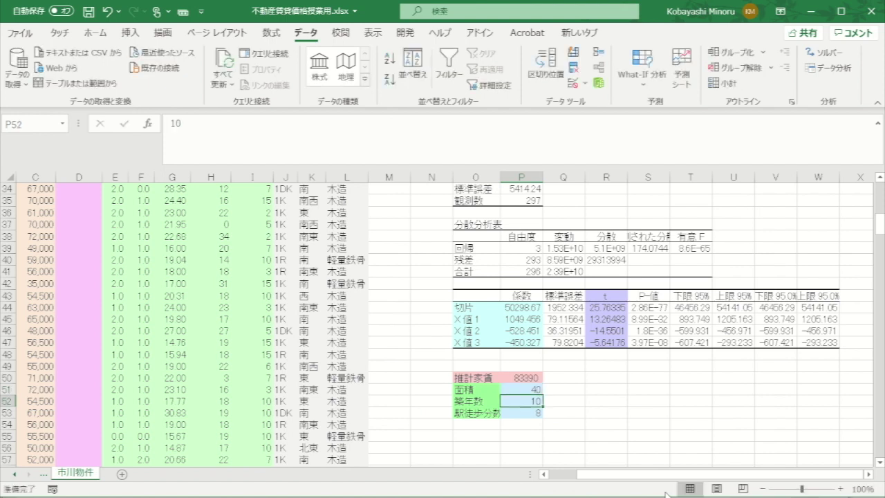
{"action": "type", "text": "1"}
{"action": "key", "text": "Return"}
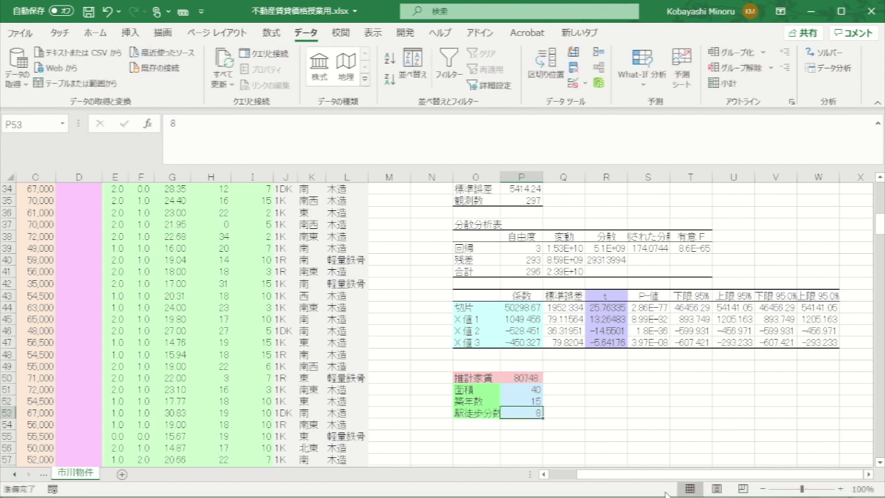
{"action": "type", "text": "10"}
{"action": "key", "text": "Return"}
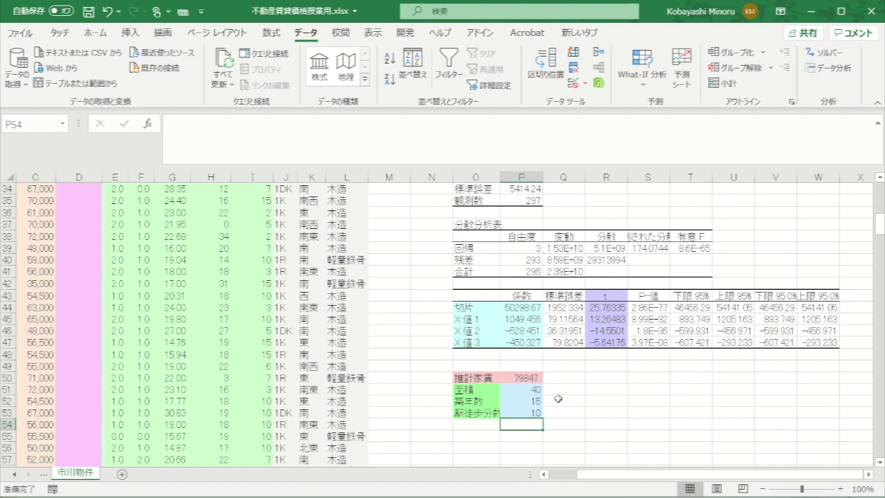
Step: Examine the 推計家賃 formula in P50, the 推定家賃 column D and the 切片 and X値 coefficients of the three-variable regression
{"action": "left_click", "coordinate": [518, 375]}
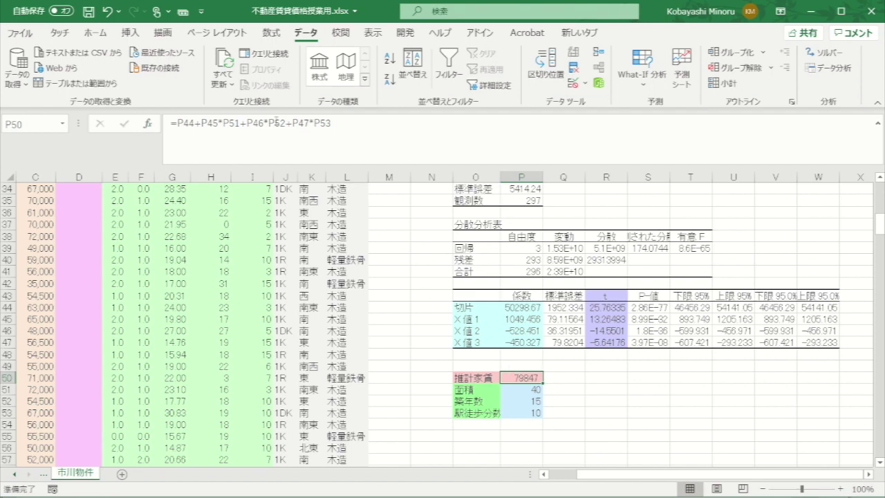
{"action": "scroll", "coordinate": [421, 345], "scroll_direction": "up", "scroll_amount": 11}
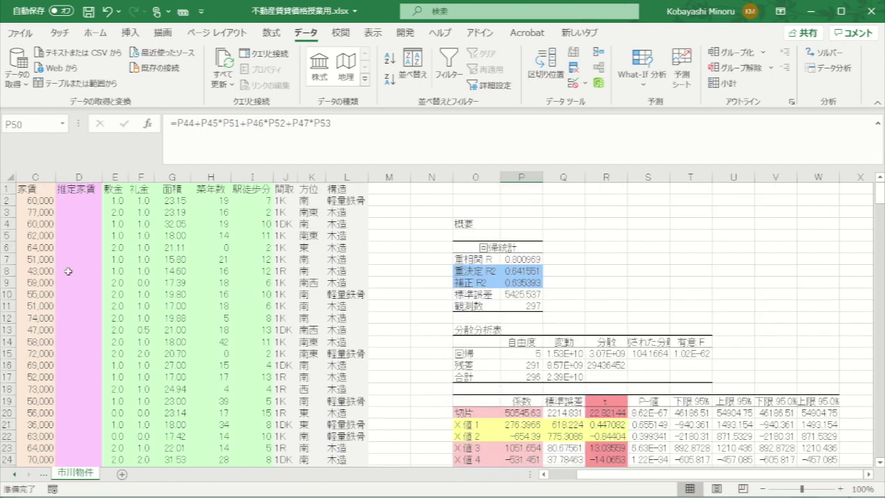
{"action": "left_click", "coordinate": [71, 204]}
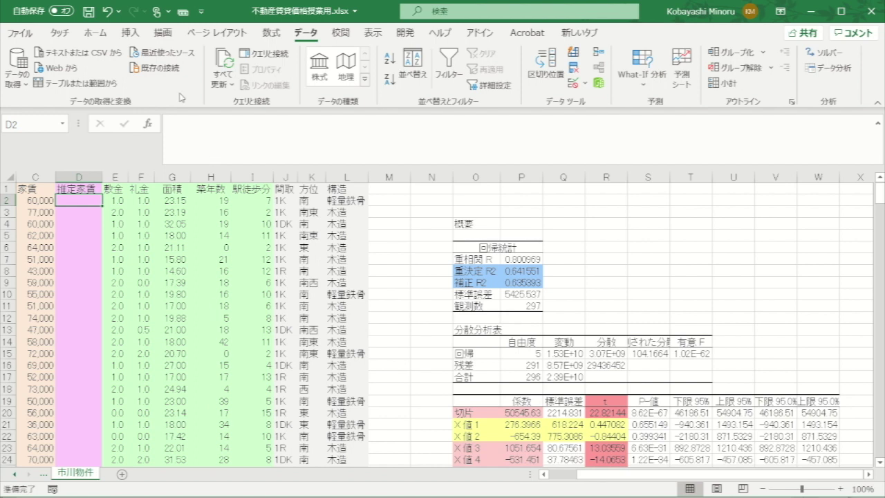
{"action": "left_click", "coordinate": [130, 32]}
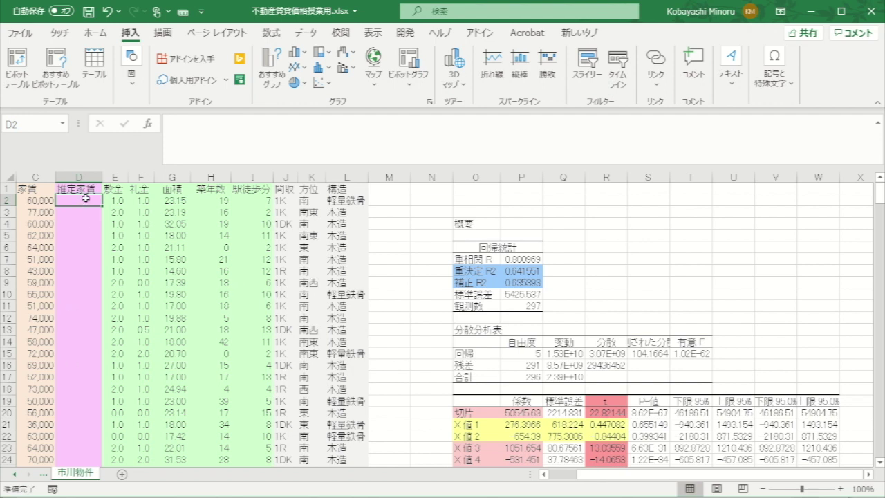
{"action": "scroll", "coordinate": [473, 426], "scroll_direction": "down", "scroll_amount": 1}
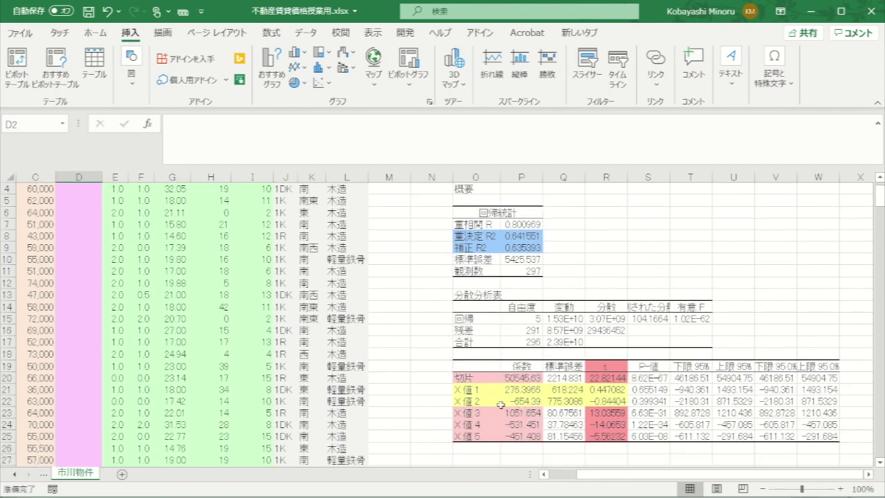
{"action": "scroll", "coordinate": [515, 408], "scroll_direction": "down", "scroll_amount": 5}
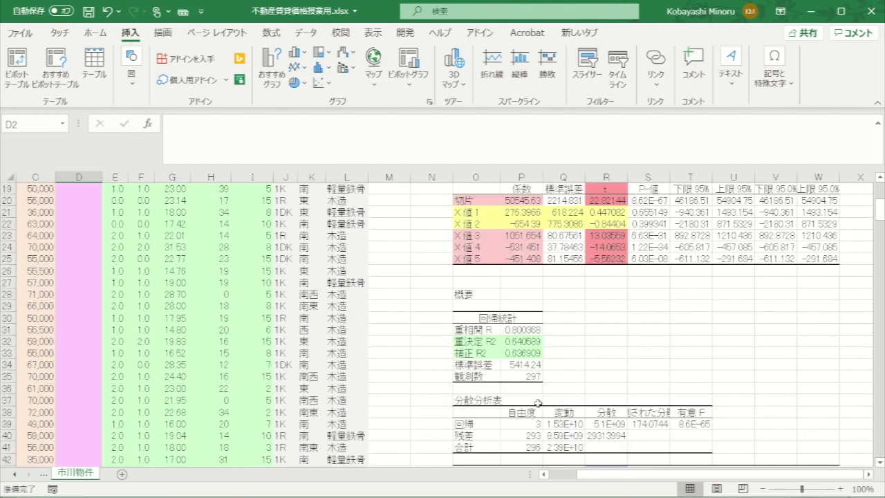
{"action": "scroll", "coordinate": [537, 403], "scroll_direction": "down", "scroll_amount": 3}
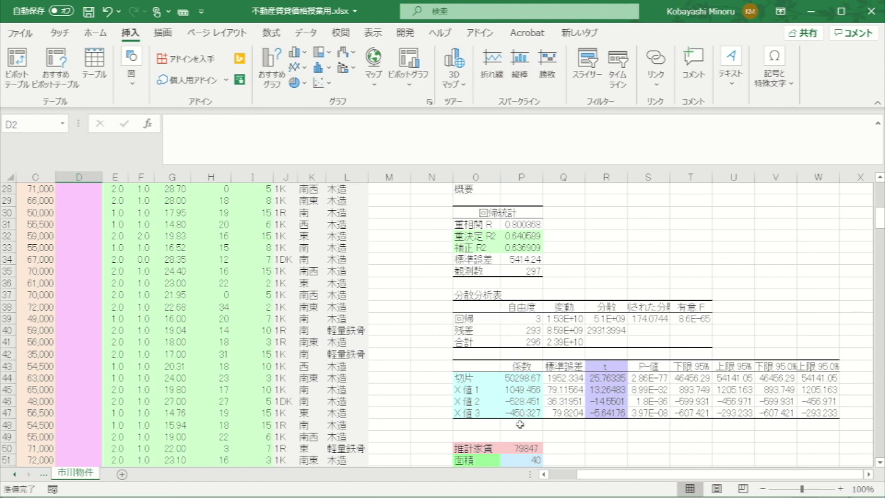
{"action": "left_click", "coordinate": [521, 379]}
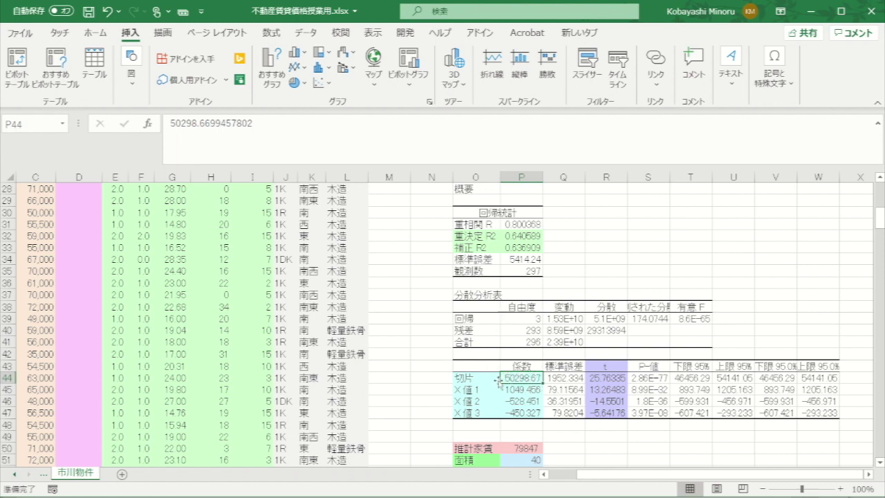
{"action": "left_click", "coordinate": [520, 392]}
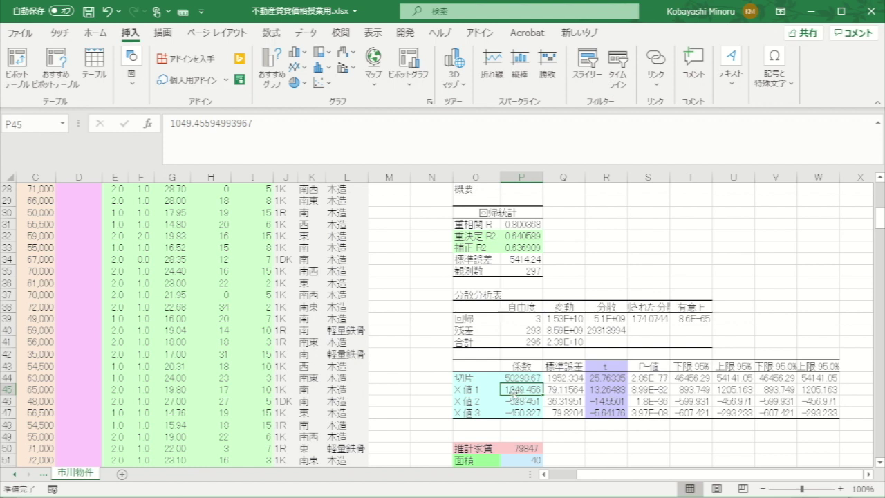
{"action": "left_click", "coordinate": [423, 331]}
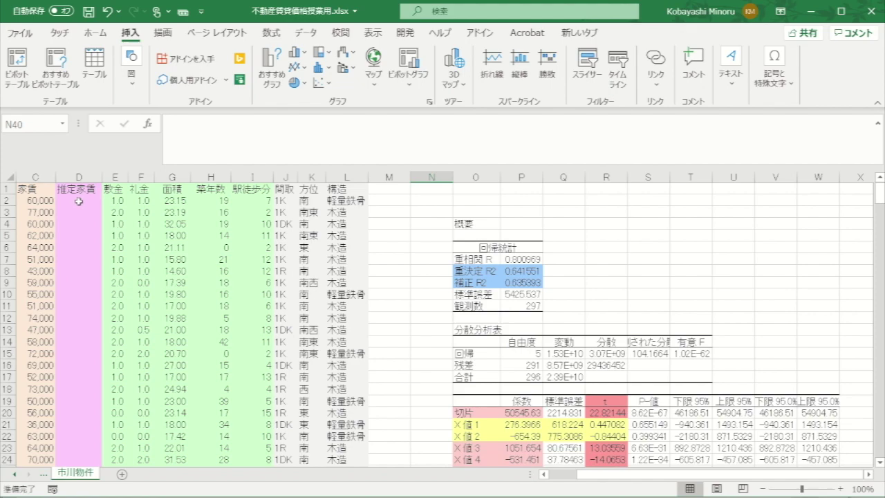
{"action": "scroll", "coordinate": [509, 373], "scroll_direction": "down", "scroll_amount": 2}
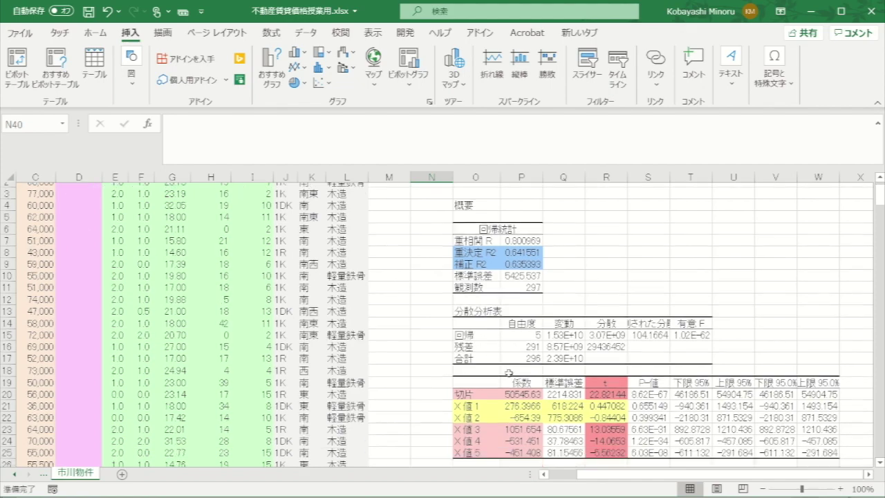
{"action": "scroll", "coordinate": [509, 373], "scroll_direction": "down", "scroll_amount": 9}
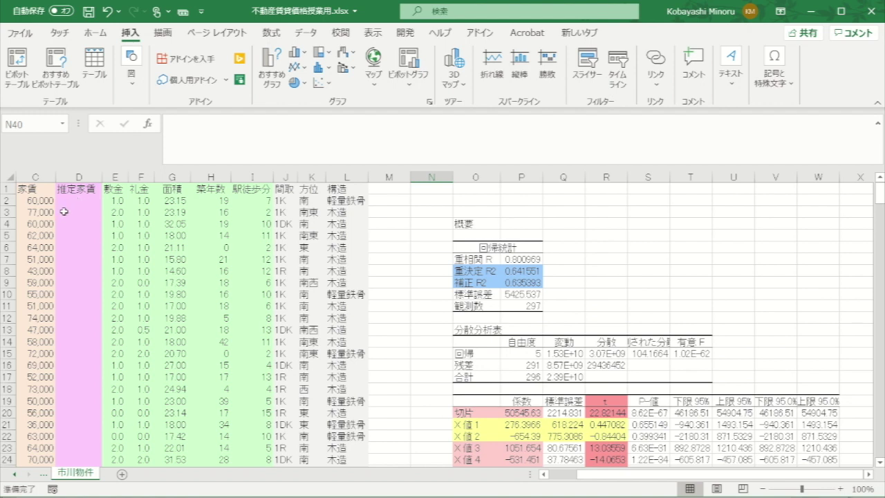
Step: Examine the available scatter chart types for the 推定家賃 column and the 推定家賃 chart placed over the last property rows
{"action": "left_click", "coordinate": [73, 201]}
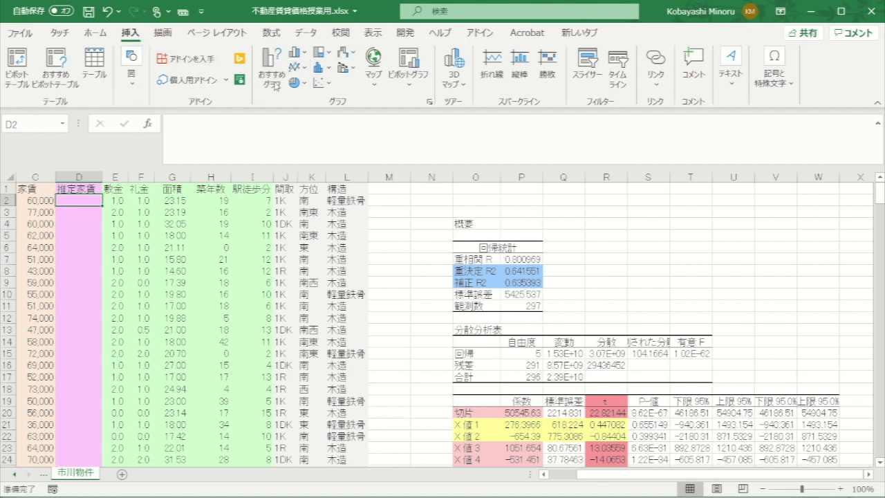
{"action": "left_click", "coordinate": [321, 83]}
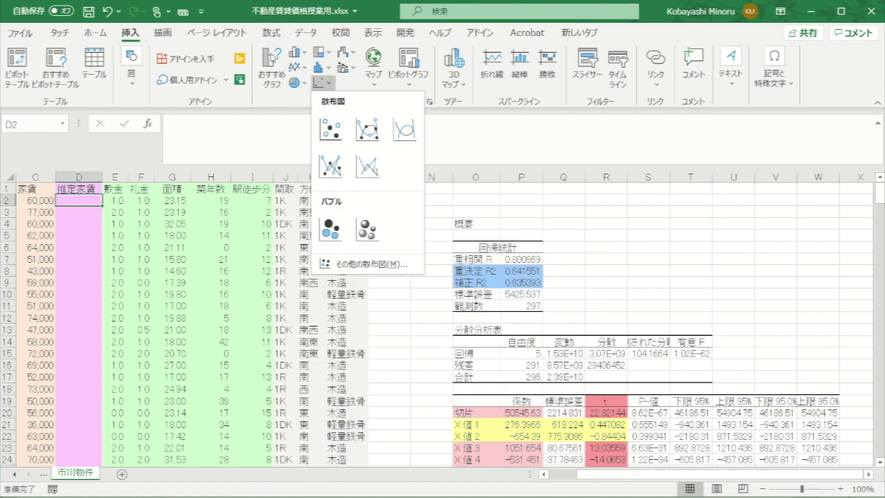
{"action": "left_click", "coordinate": [374, 21]}
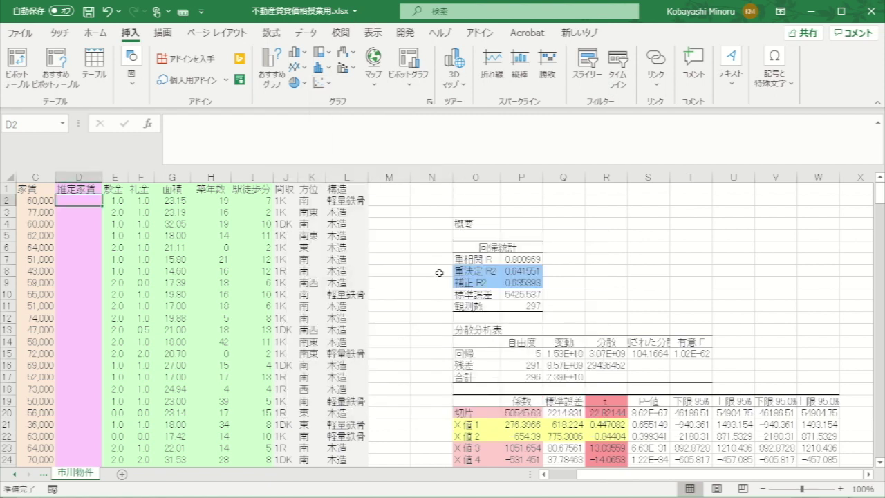
{"action": "scroll", "coordinate": [439, 269], "scroll_direction": "down", "scroll_amount": 20}
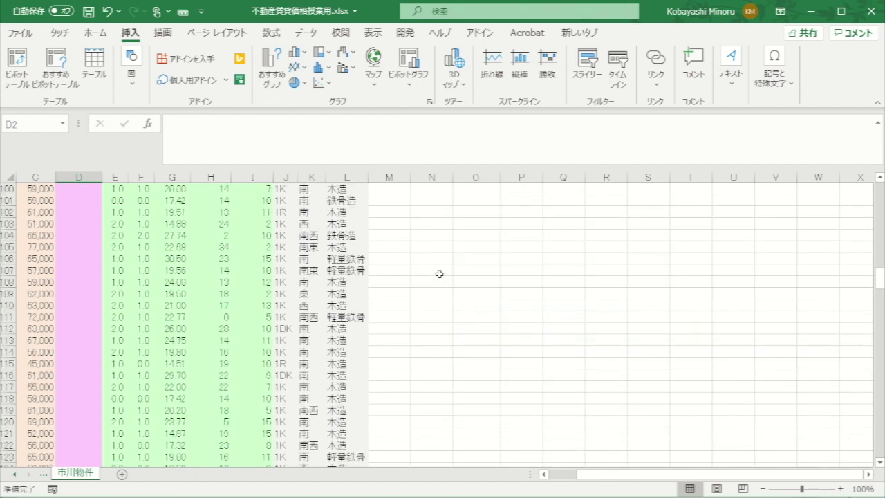
{"action": "scroll", "coordinate": [439, 274], "scroll_direction": "down", "scroll_amount": 20}
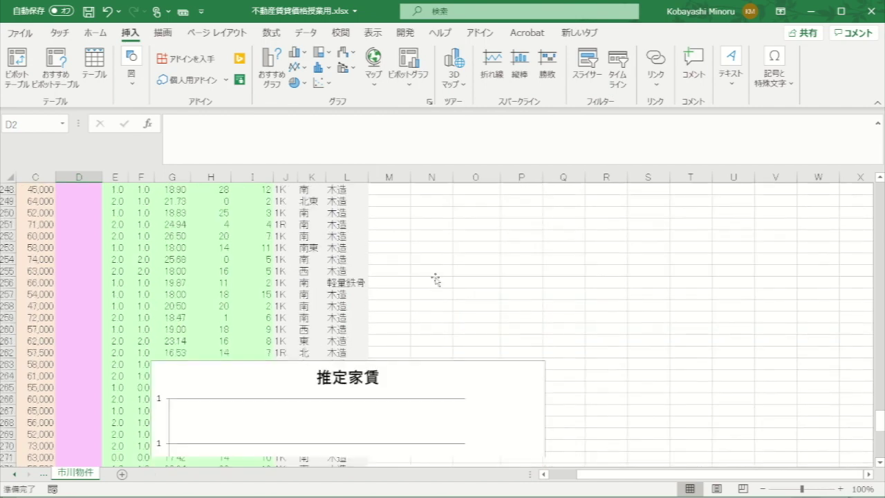
{"action": "scroll", "coordinate": [432, 249], "scroll_direction": "up", "scroll_amount": 4}
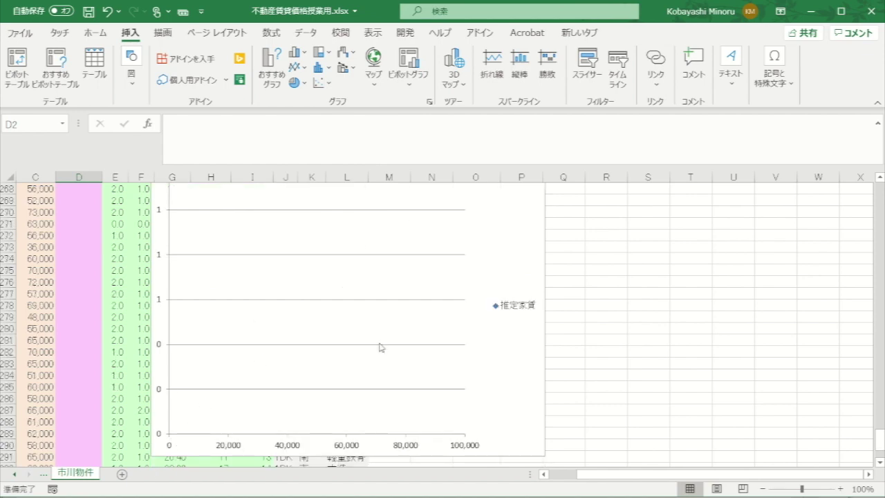
{"action": "scroll", "coordinate": [363, 277], "scroll_direction": "up", "scroll_amount": 20}
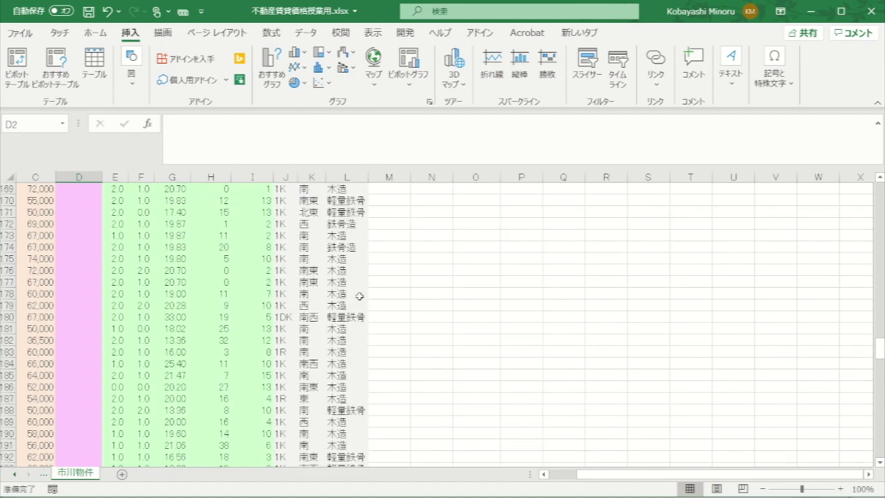
{"action": "scroll", "coordinate": [359, 296], "scroll_direction": "up", "scroll_amount": 20}
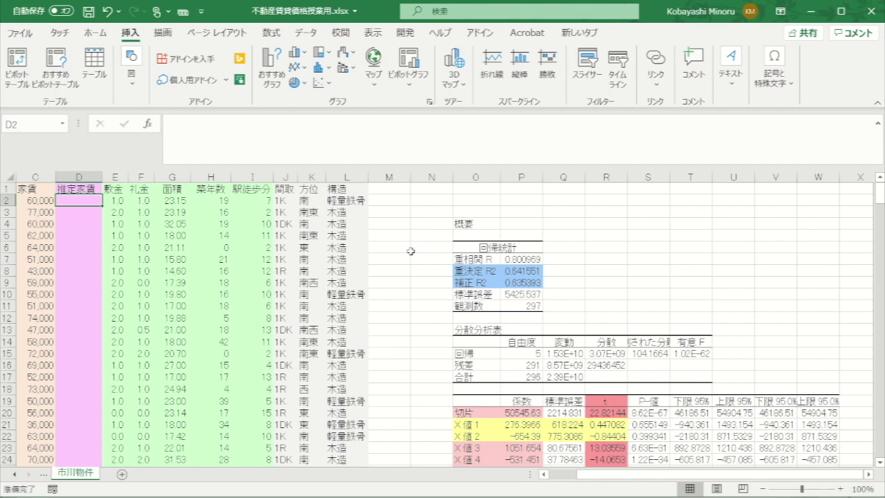
{"action": "scroll", "coordinate": [410, 251], "scroll_direction": "down", "scroll_amount": 1}
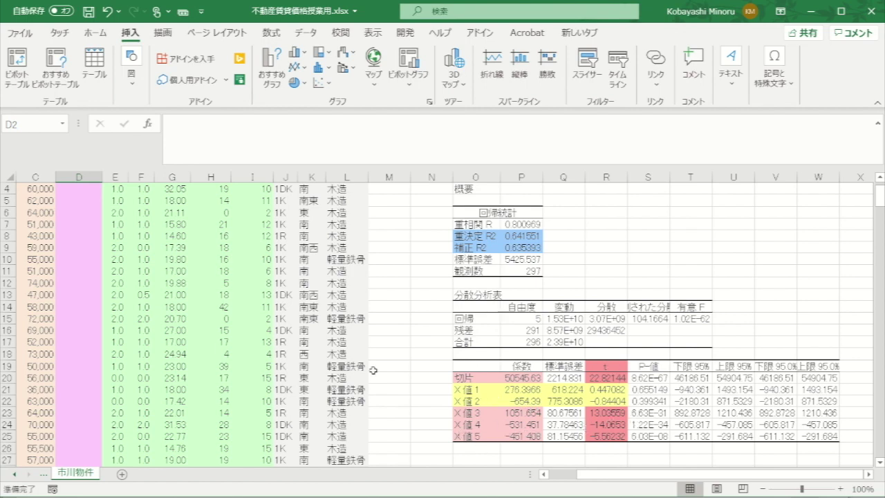
{"action": "scroll", "coordinate": [389, 374], "scroll_direction": "up", "scroll_amount": 1}
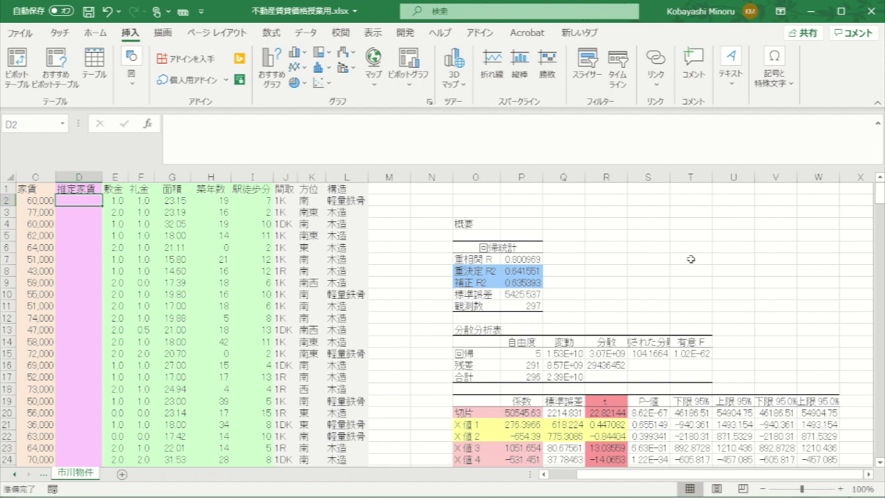
{"action": "mouse_move", "coordinate": [411, 7]}
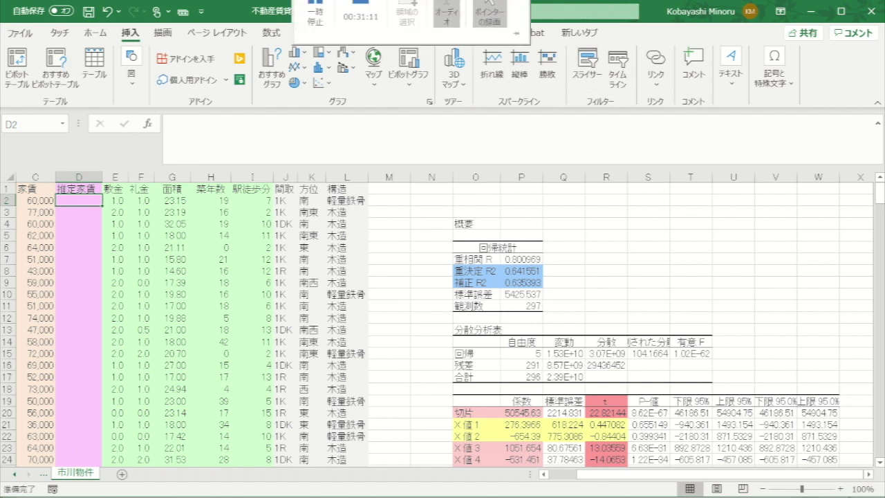